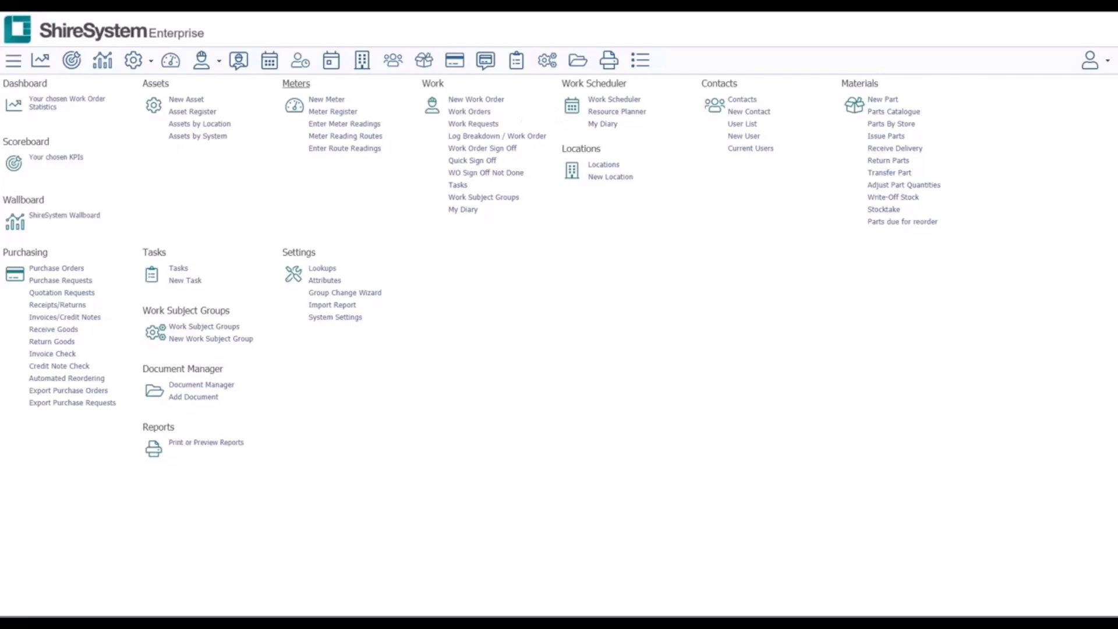
Open the resource planner and expand it to full screen.
{"action": "left_click", "coordinate": [297, 70]}
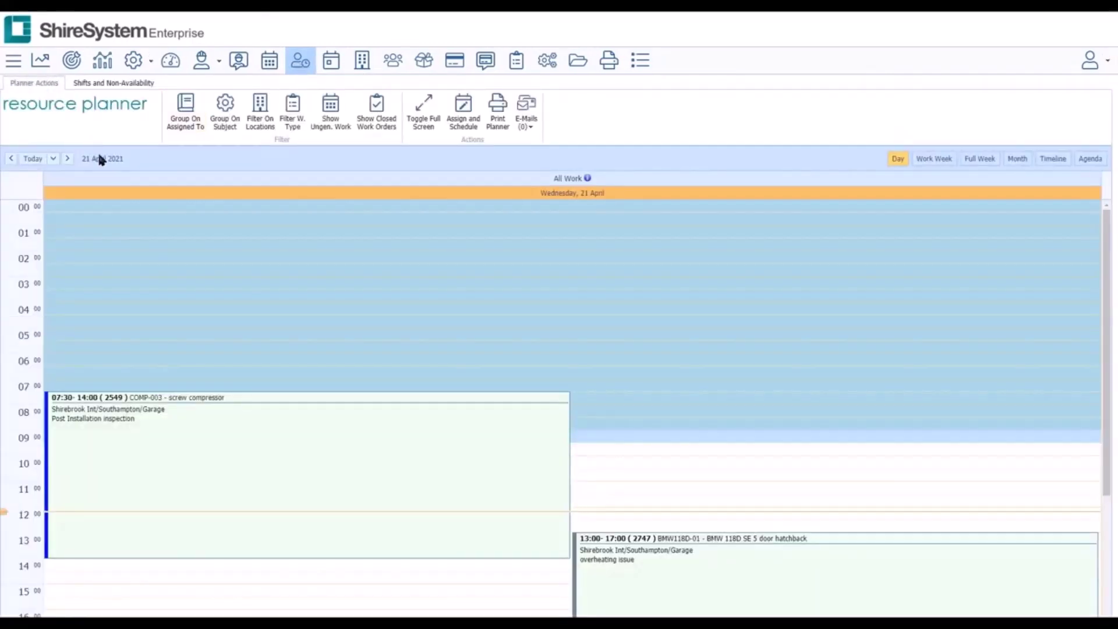
{"action": "left_click", "coordinate": [412, 131]}
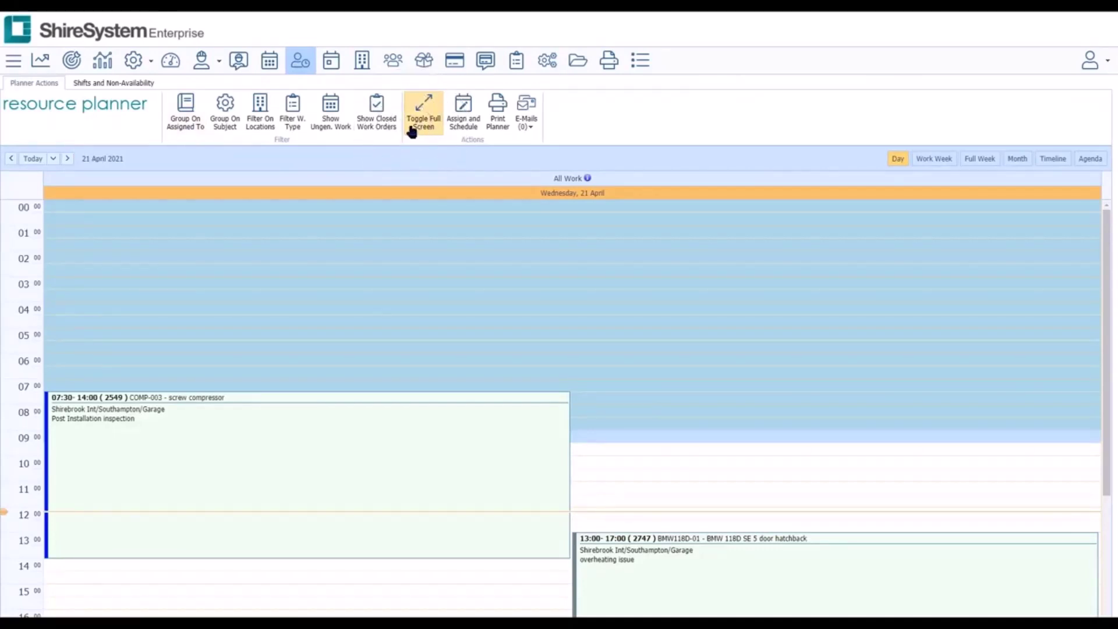
{"action": "left_click", "coordinate": [417, 125]}
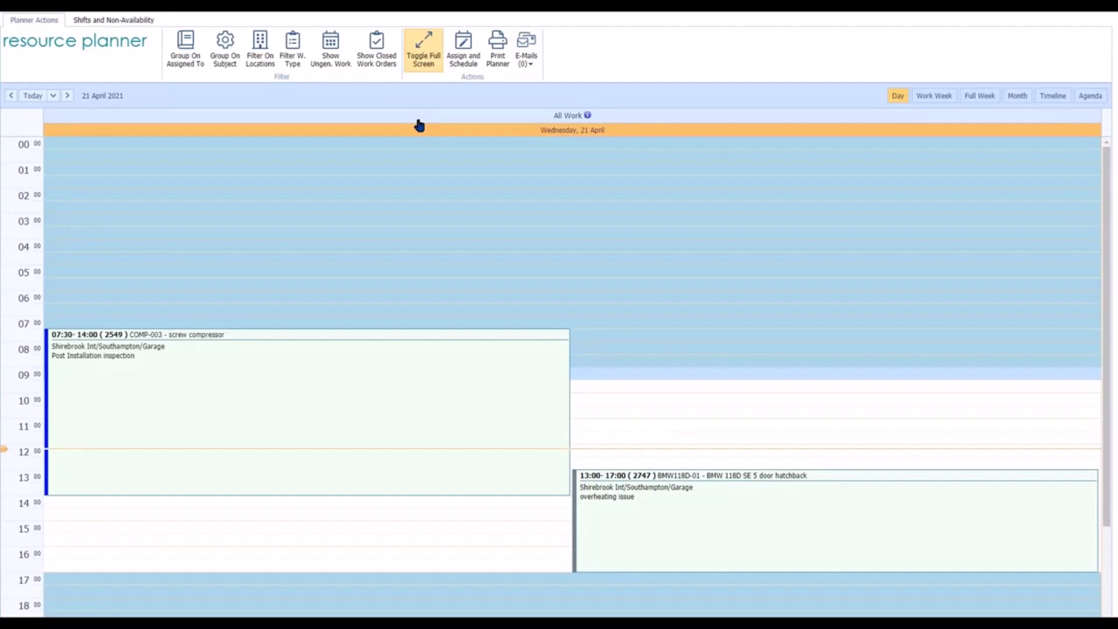
Group the planner by three assigned mechanical fitters, at Shirebrook Int, Southampton and Southampton/Garage, filtering the resource list by first name for the last one.
{"action": "left_click", "coordinate": [183, 65]}
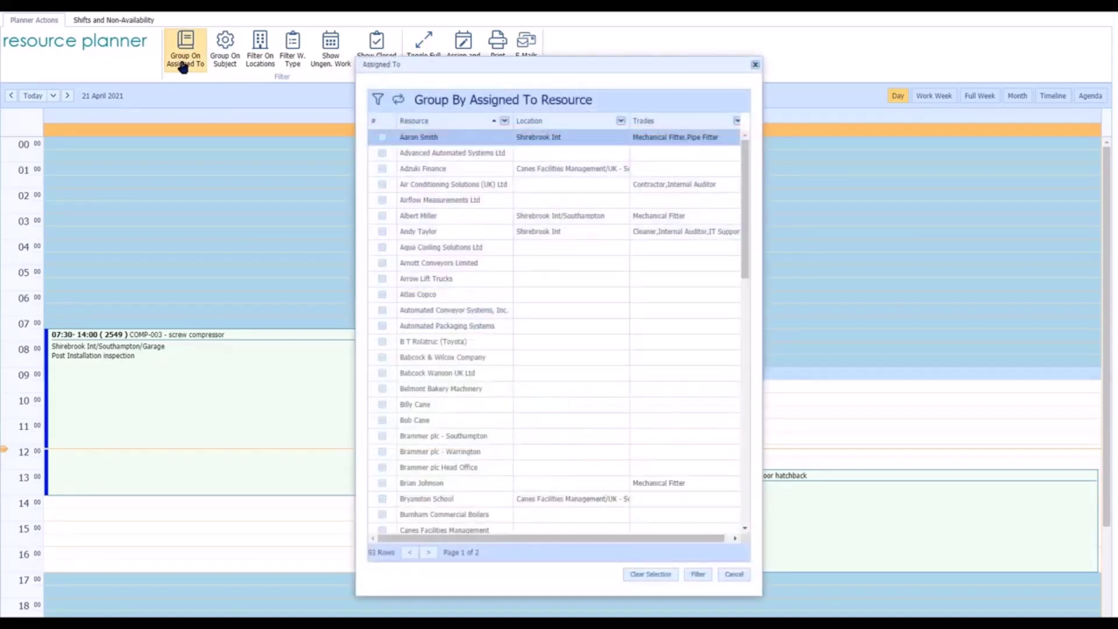
{"action": "left_click", "coordinate": [382, 137]}
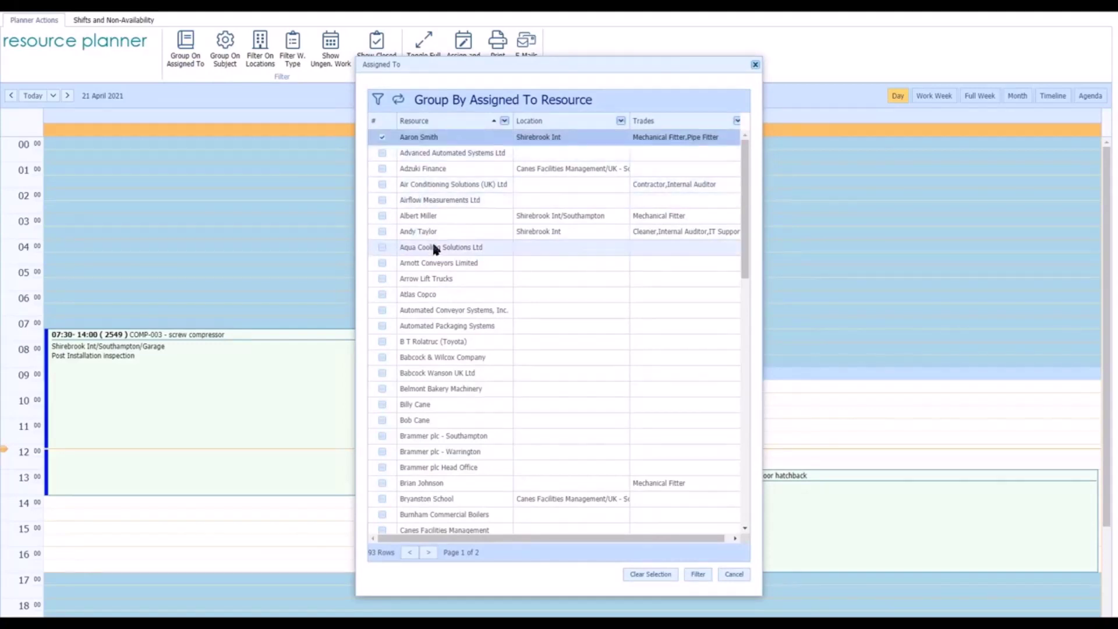
{"action": "left_click", "coordinate": [382, 214]}
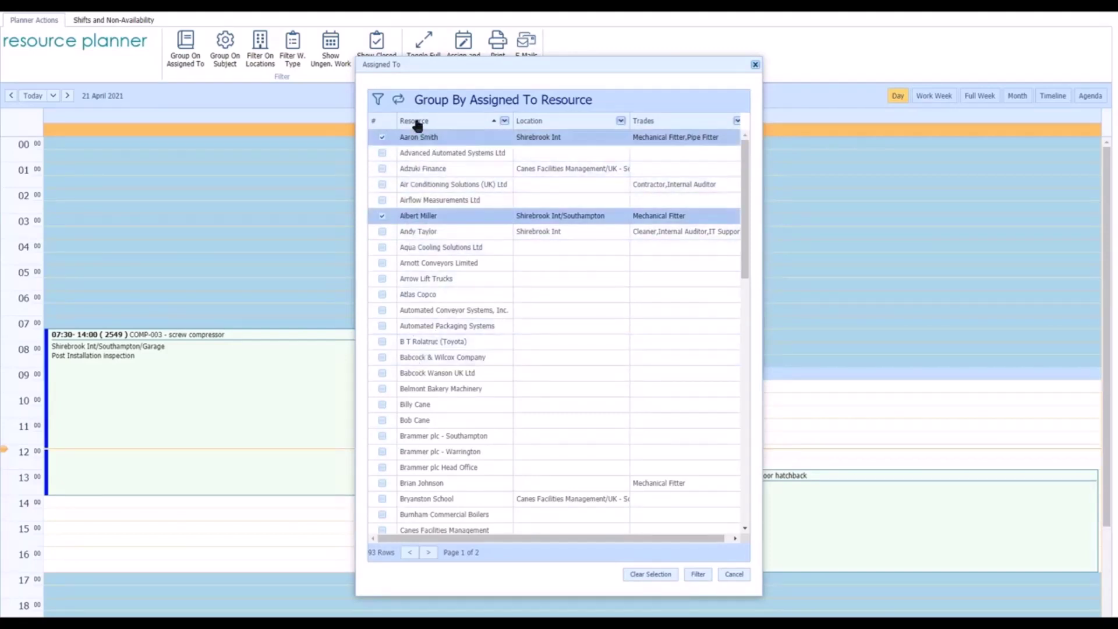
{"action": "left_click", "coordinate": [377, 103]}
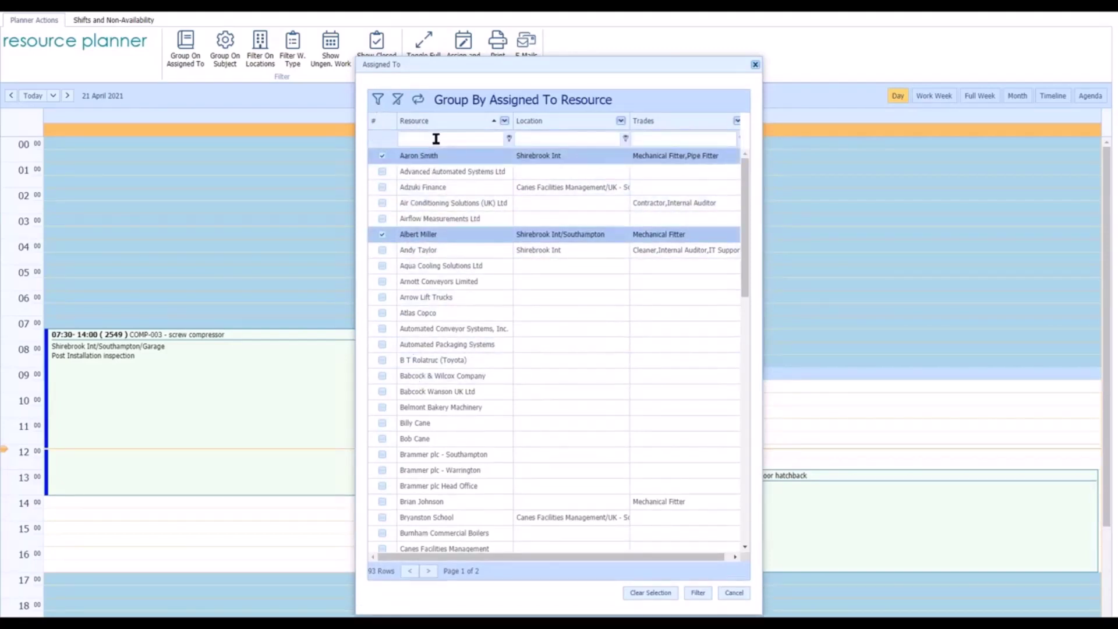
{"action": "left_click", "coordinate": [435, 139]}
{"action": "type", "text": "sue"}
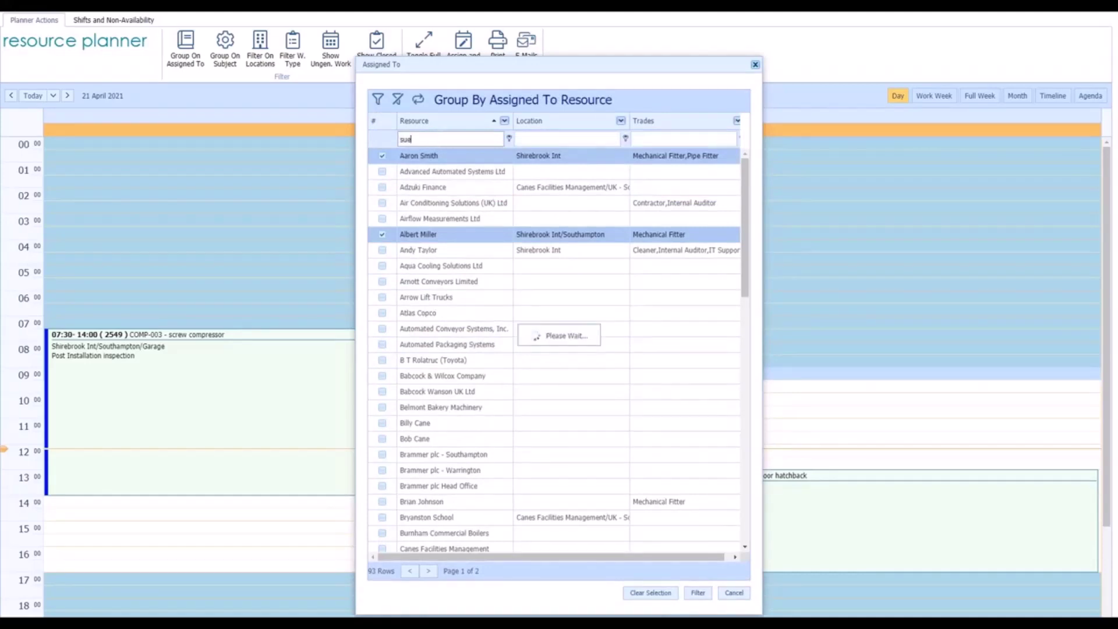
{"action": "left_click", "coordinate": [382, 171]}
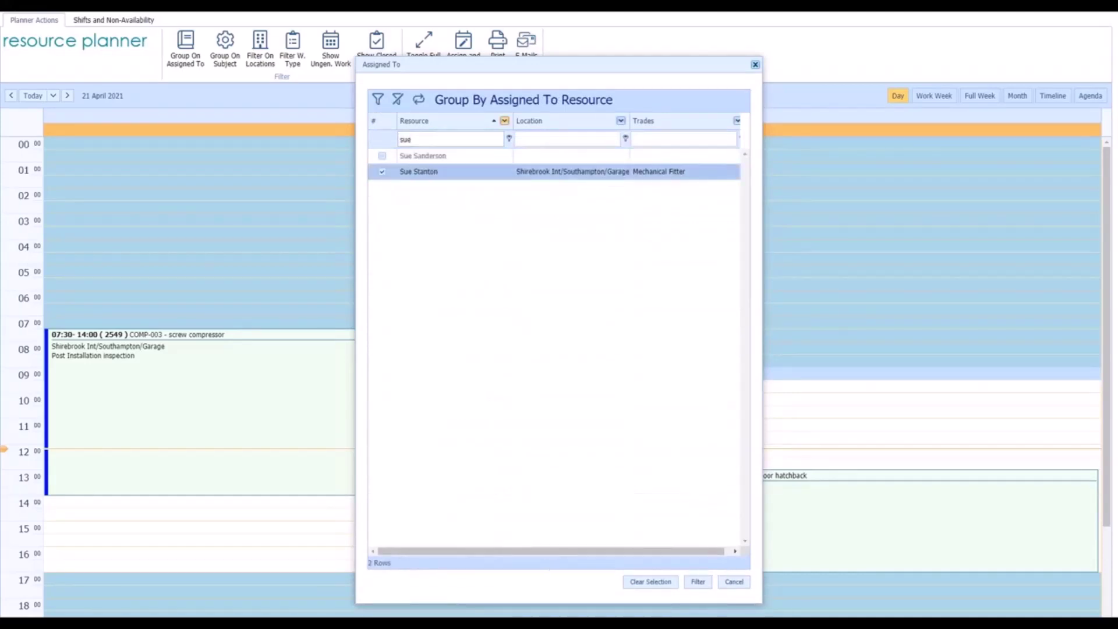
{"action": "left_click", "coordinate": [697, 581]}
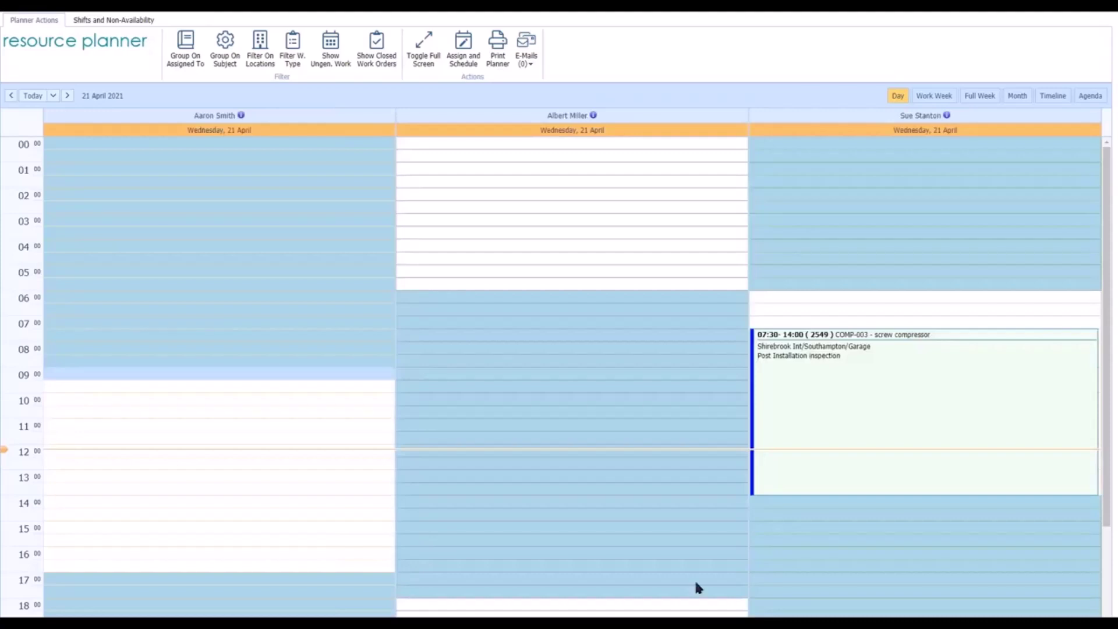
Show the planner in the Full Week view for the week containing 21 April 2021.
{"action": "left_click", "coordinate": [899, 96]}
{"action": "left_click", "coordinate": [936, 97]}
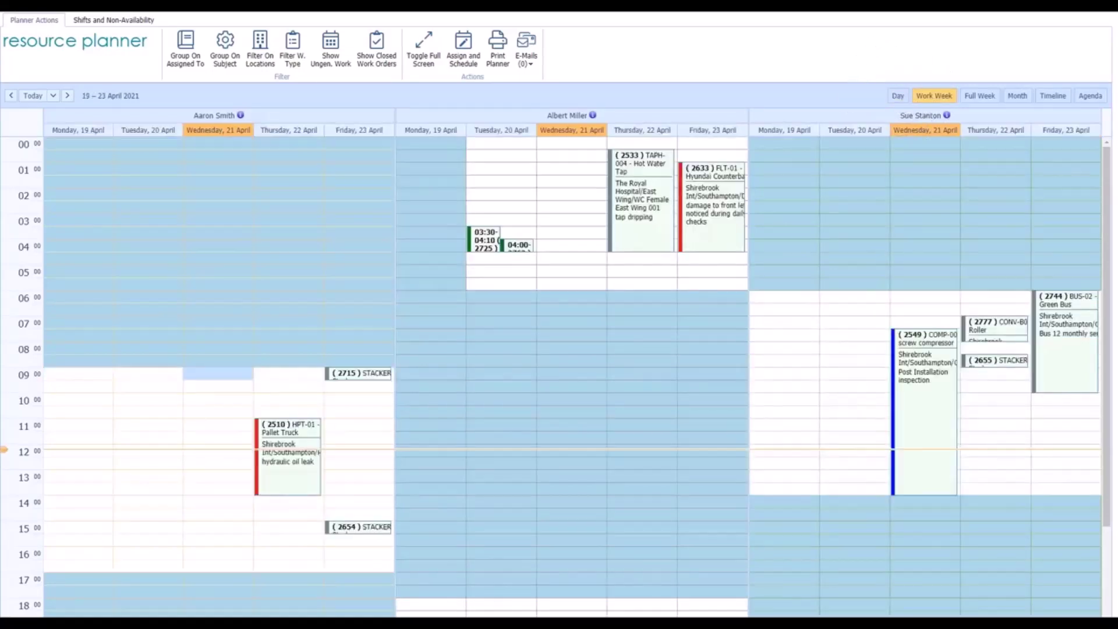
{"action": "left_click", "coordinate": [978, 97]}
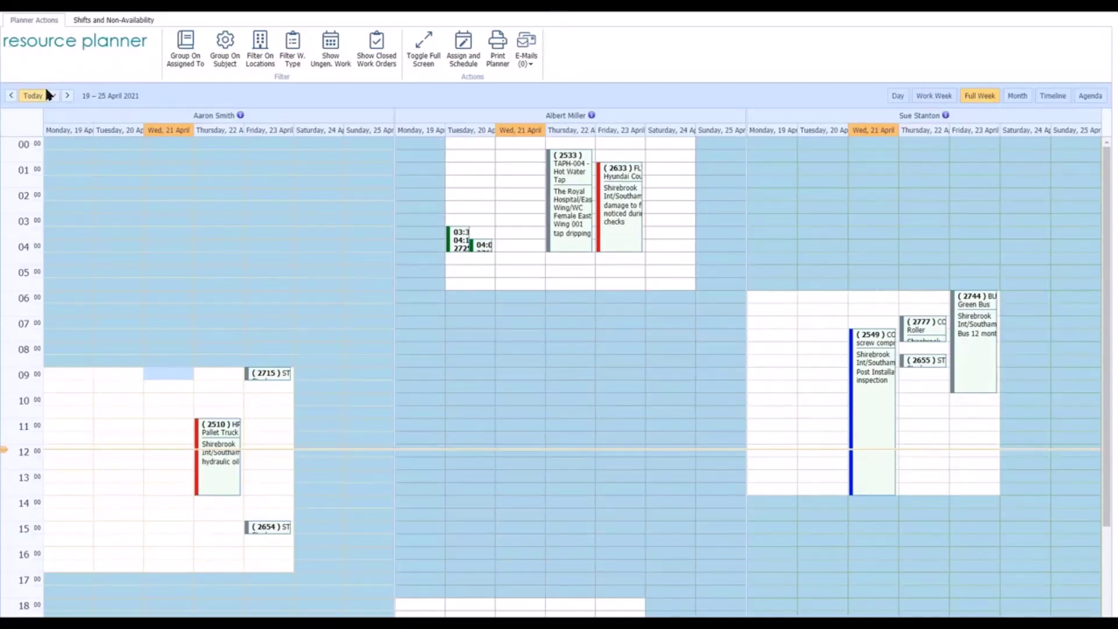
{"action": "left_click", "coordinate": [11, 96]}
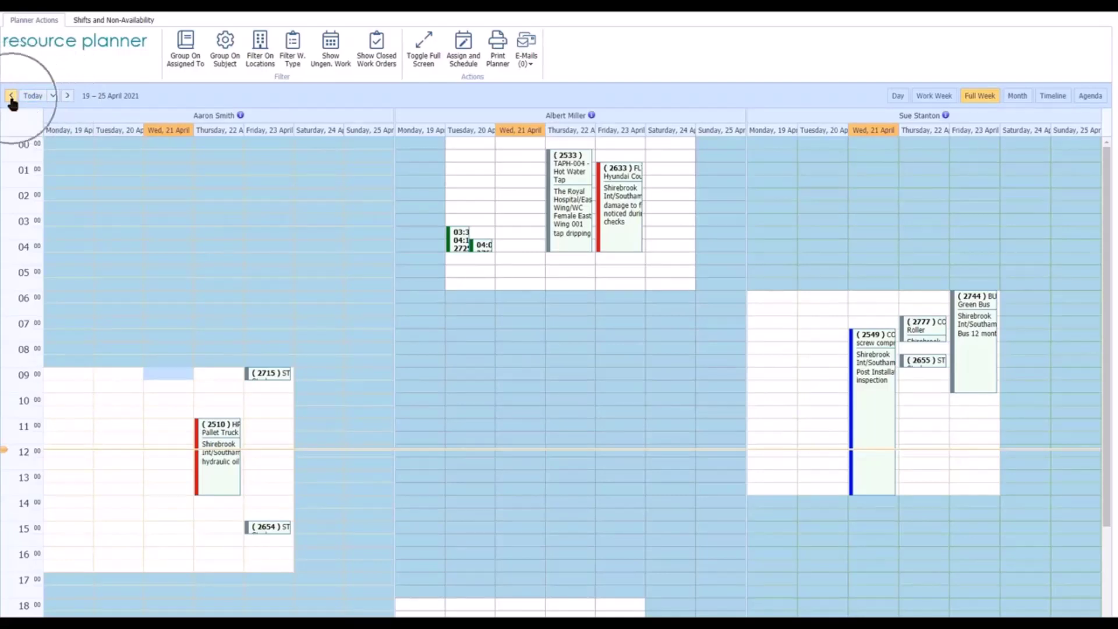
{"action": "left_click", "coordinate": [68, 96]}
{"action": "left_click", "coordinate": [53, 96]}
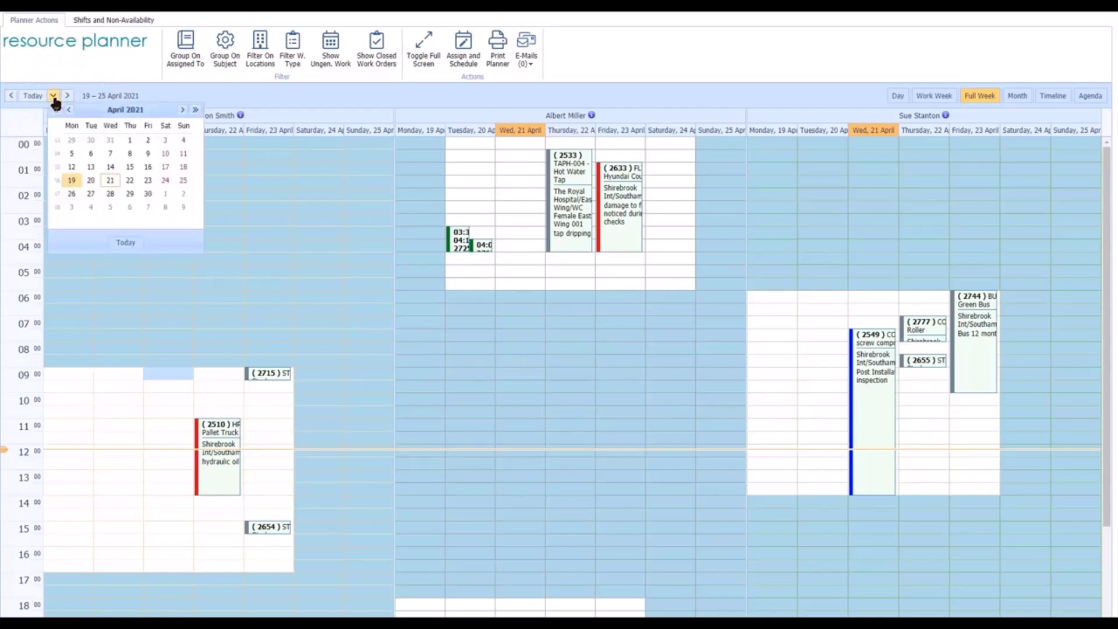
{"action": "left_click", "coordinate": [110, 182]}
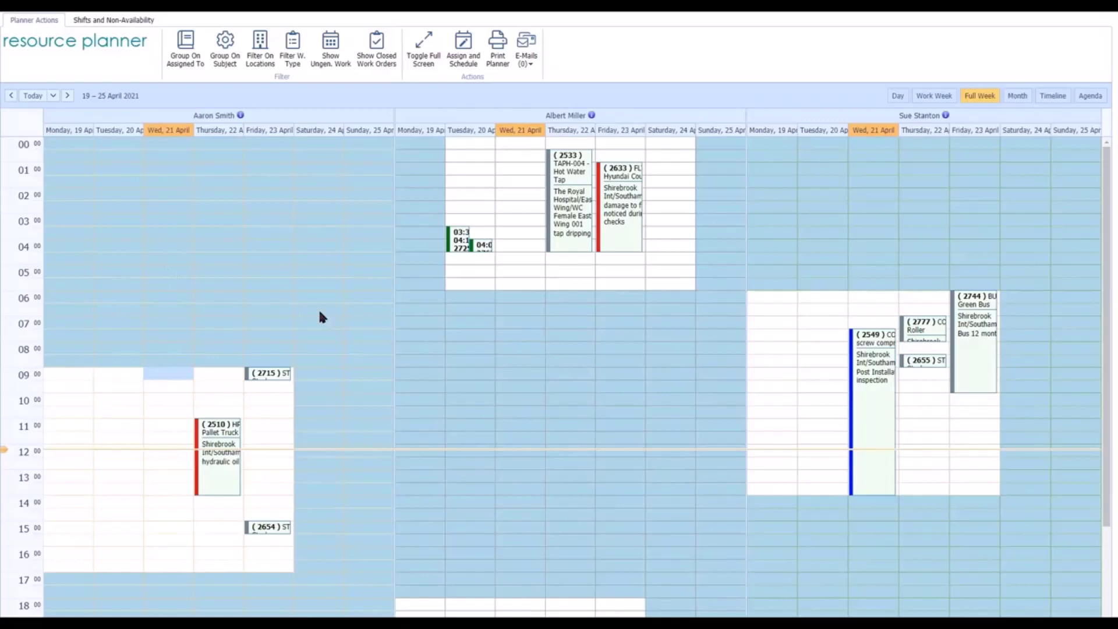
Set the planner's time intervals to 60 minutes.
{"action": "right_click", "coordinate": [329, 296]}
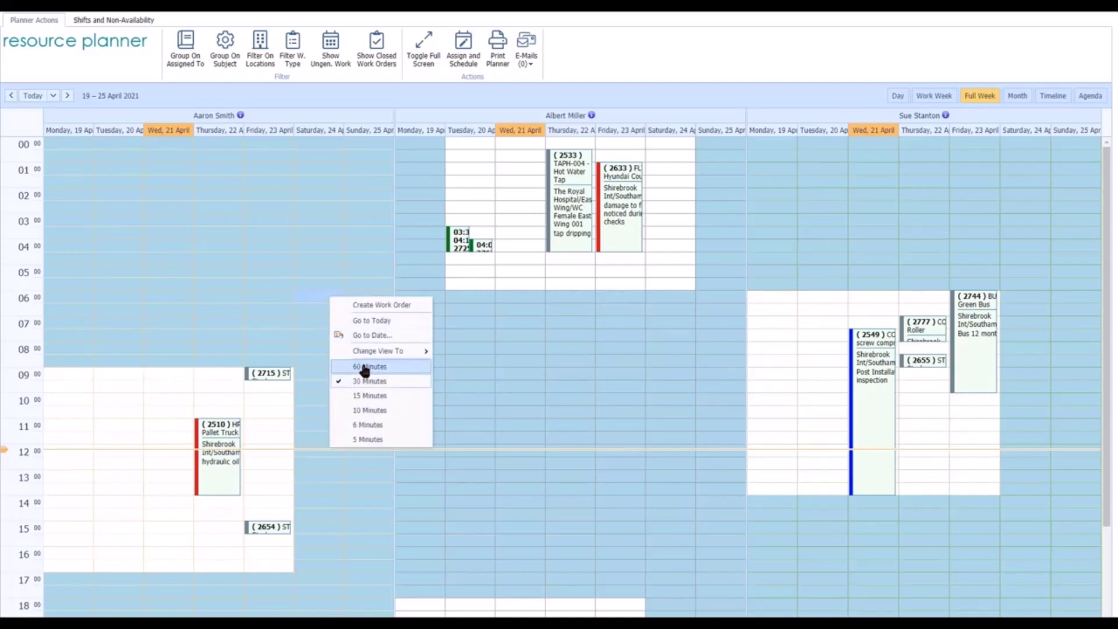
{"action": "left_click", "coordinate": [366, 368]}
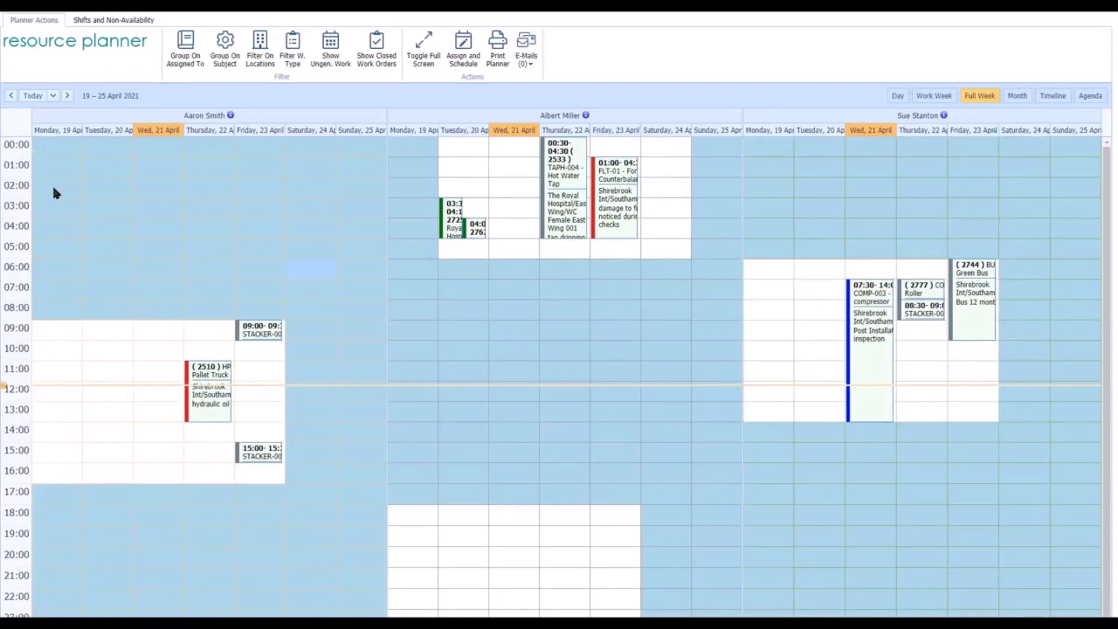
Try 5-minute time intervals in the planner, and return it to 60 minutes.
{"action": "right_click", "coordinate": [216, 267]}
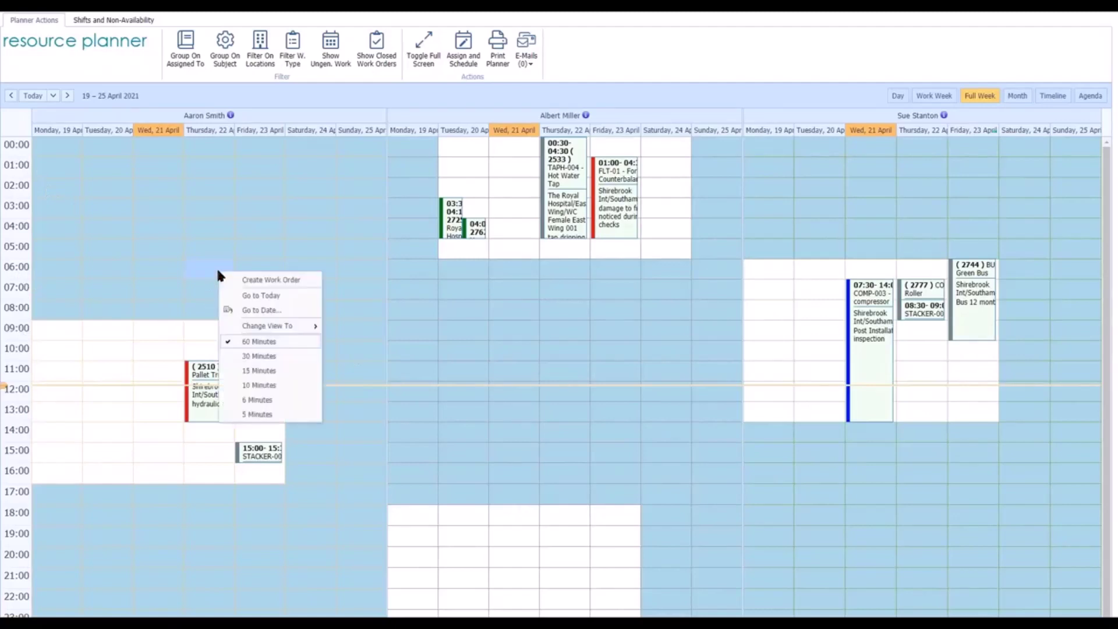
{"action": "left_click", "coordinate": [257, 414]}
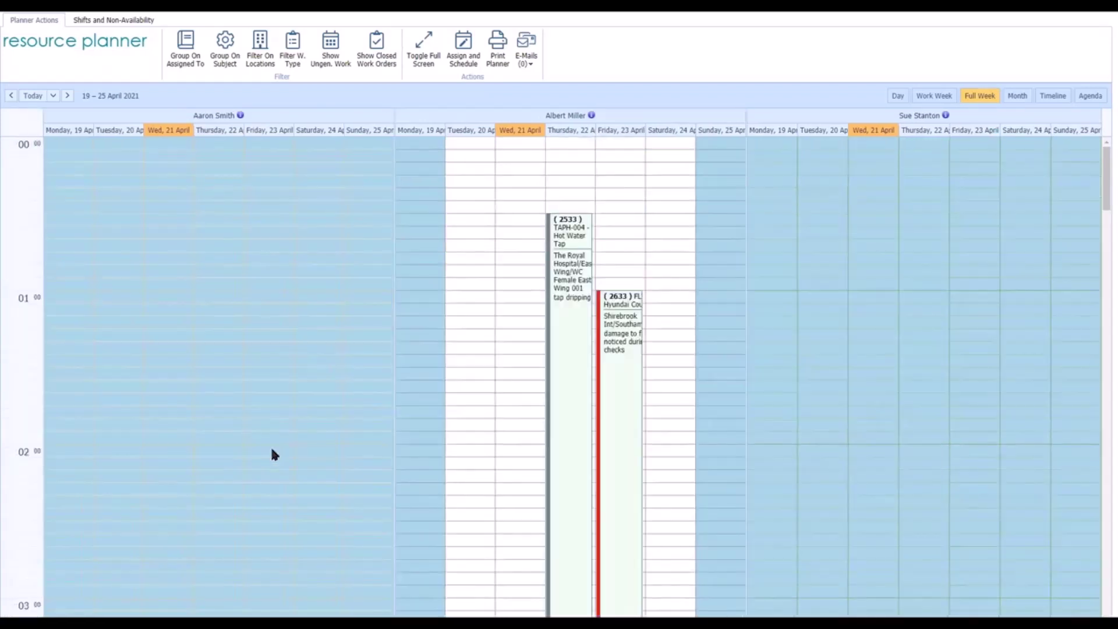
{"action": "right_click", "coordinate": [305, 425]}
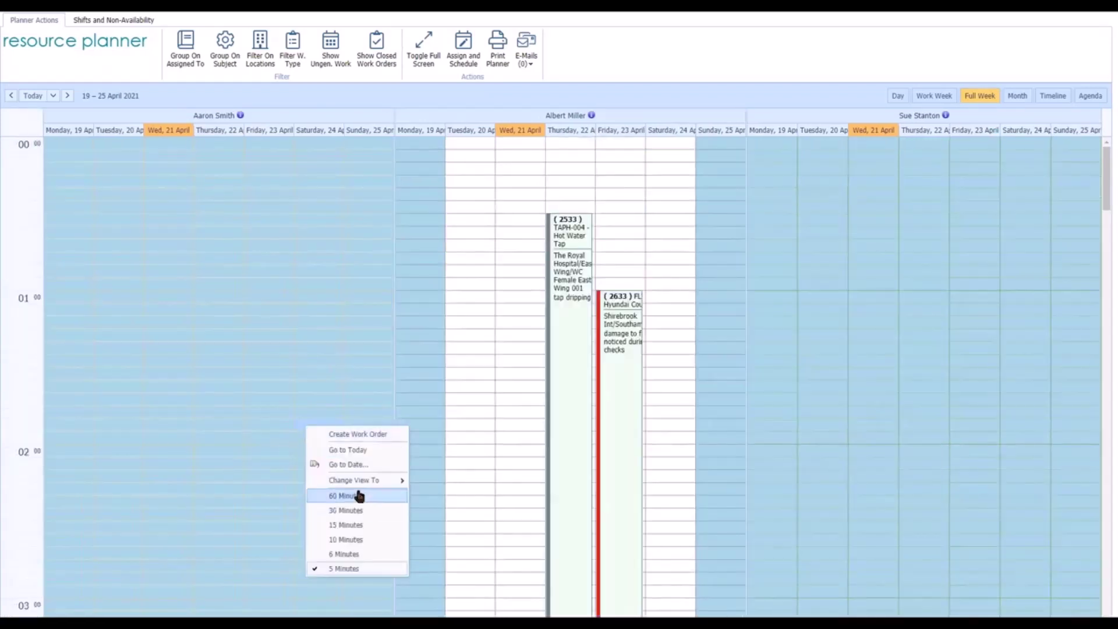
{"action": "left_click", "coordinate": [359, 497]}
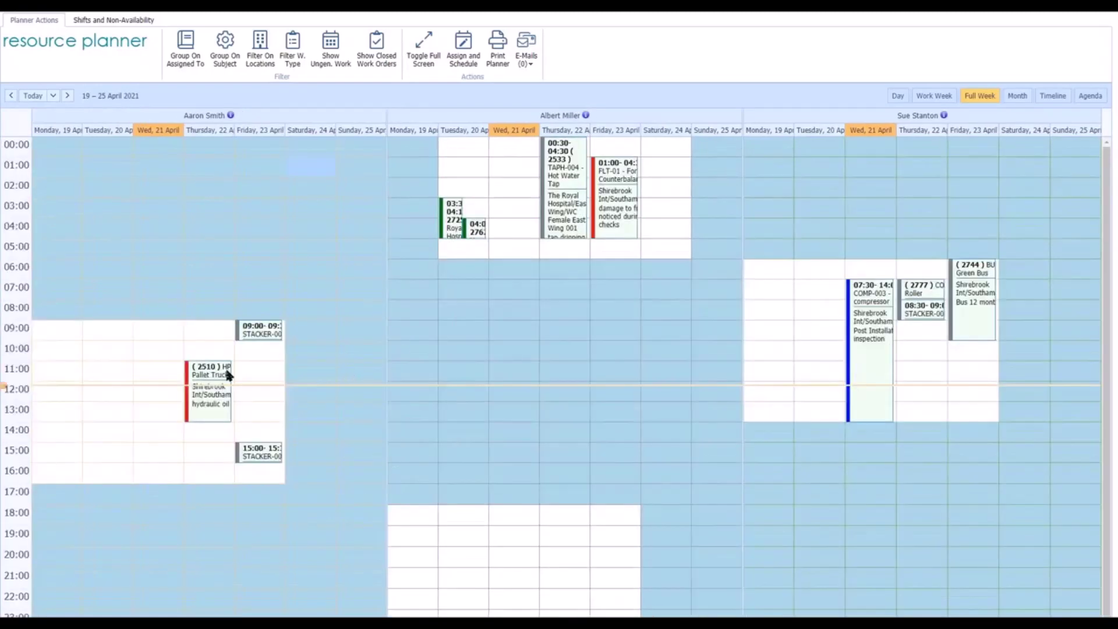
Group the planner by the work subject HPT-01 - Hand Pallet Truck and compare its work order with the assigned resource's entry.
{"action": "left_click", "coordinate": [106, 341]}
{"action": "left_click", "coordinate": [221, 66]}
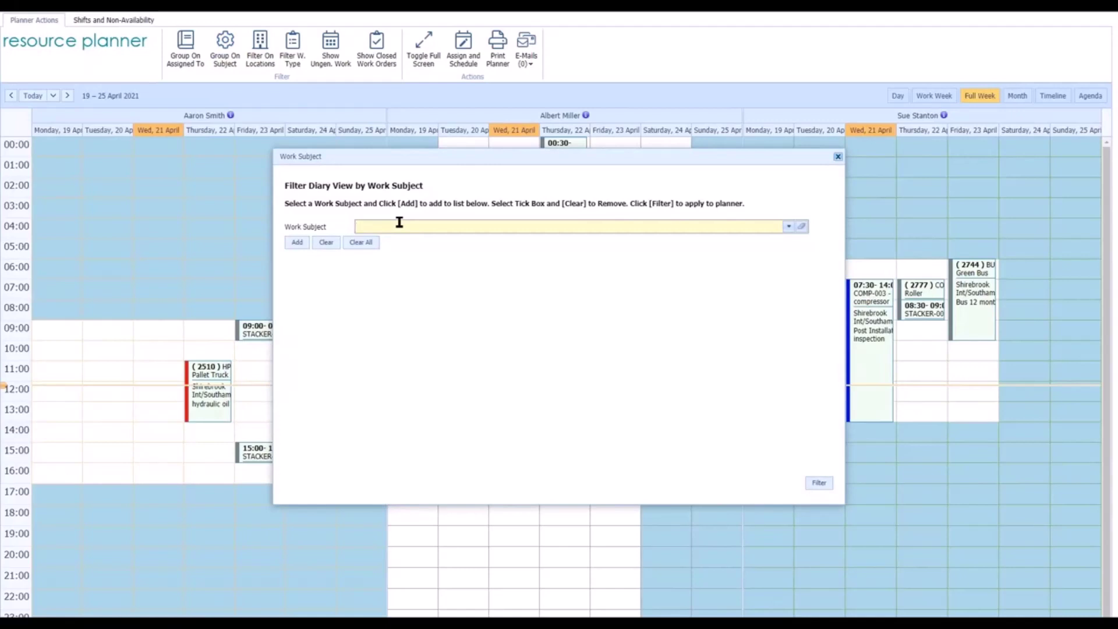
{"action": "type", "text": "pallet"}
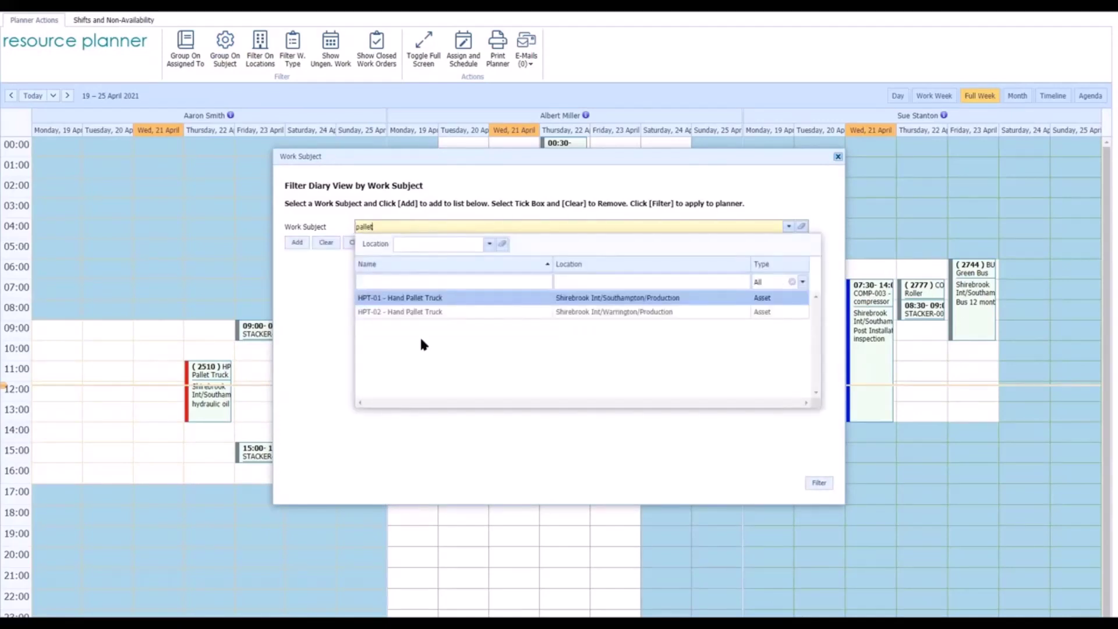
{"action": "left_click", "coordinate": [396, 299]}
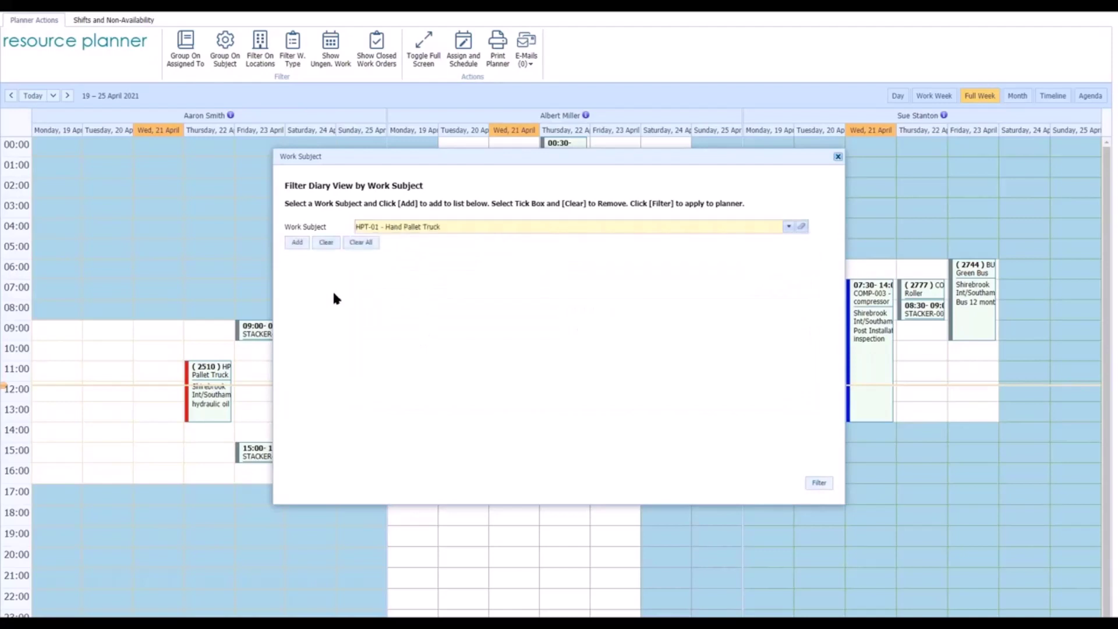
{"action": "left_click", "coordinate": [297, 242]}
{"action": "left_click", "coordinate": [819, 484]}
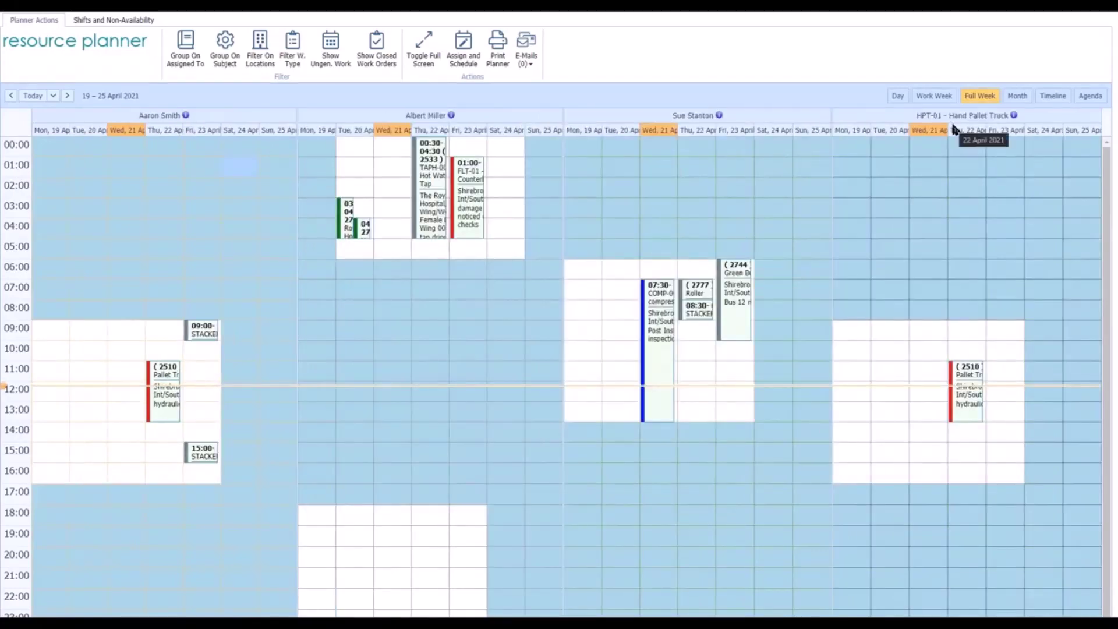
{"action": "left_click", "coordinate": [977, 397]}
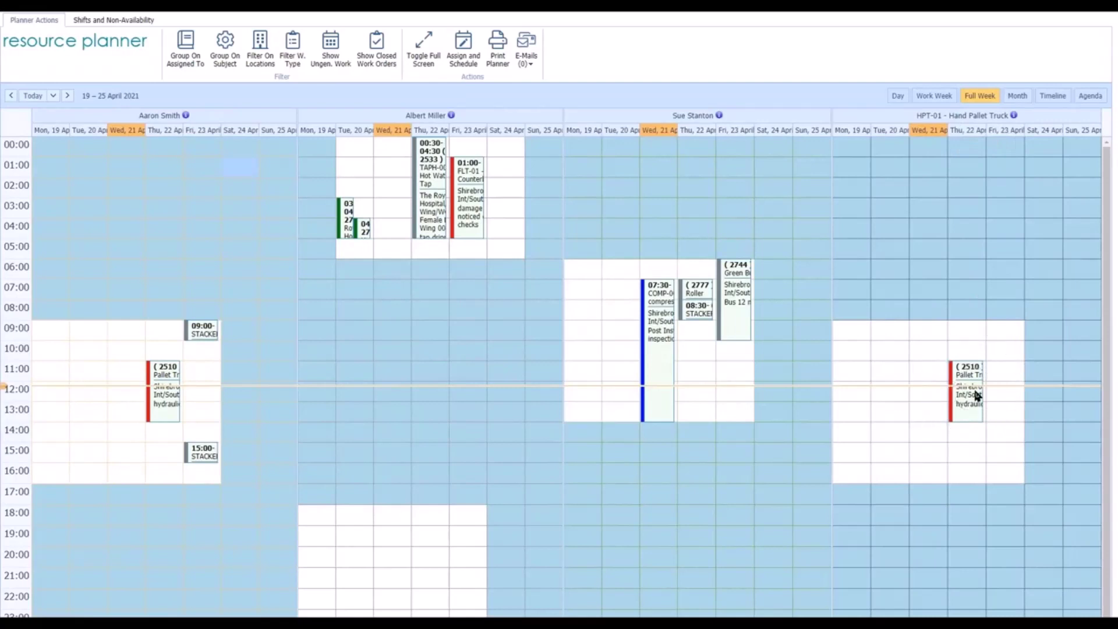
{"action": "left_click", "coordinate": [976, 394]}
{"action": "left_click", "coordinate": [155, 404]}
Clear HPT-01 - Hand Pallet Truck from the work subject grouping and reapply the filter.
{"action": "left_click", "coordinate": [226, 60]}
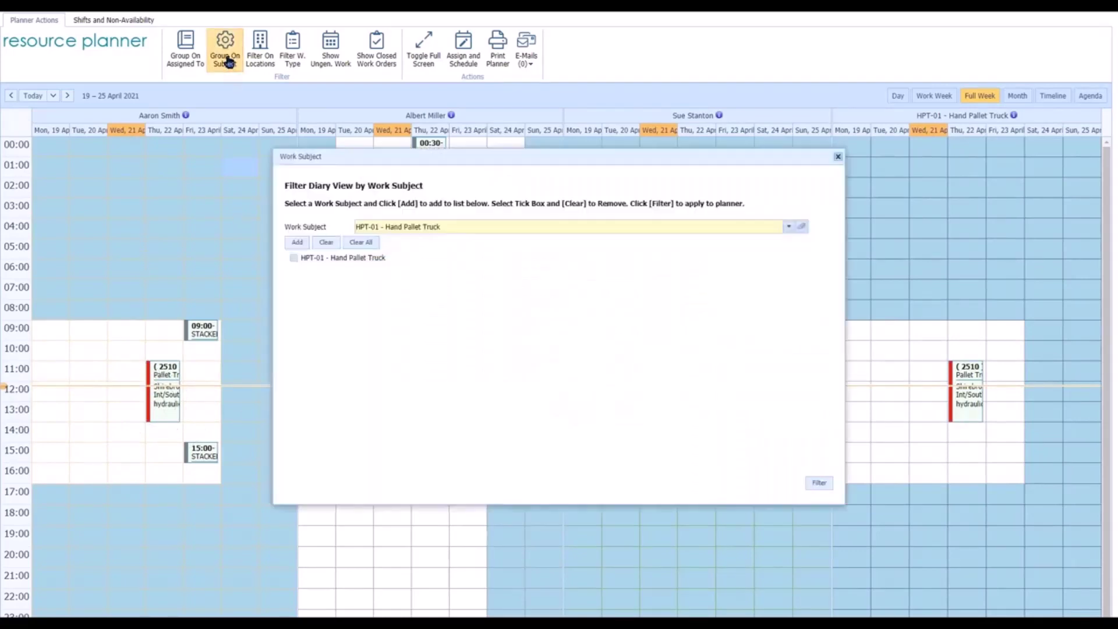
{"action": "left_click", "coordinate": [293, 257]}
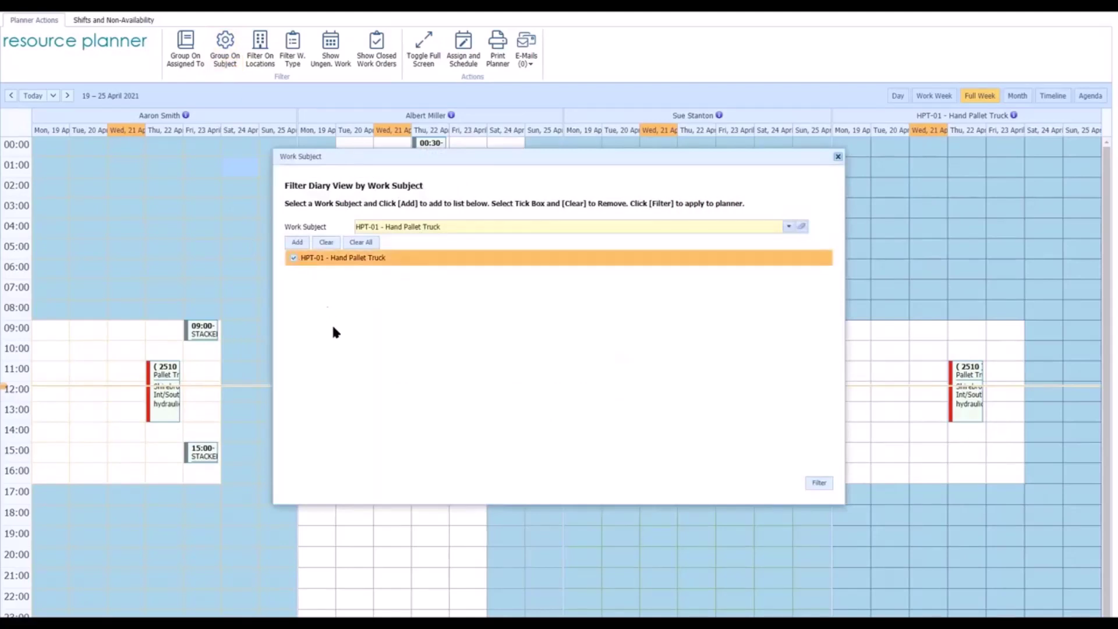
{"action": "left_click", "coordinate": [326, 242]}
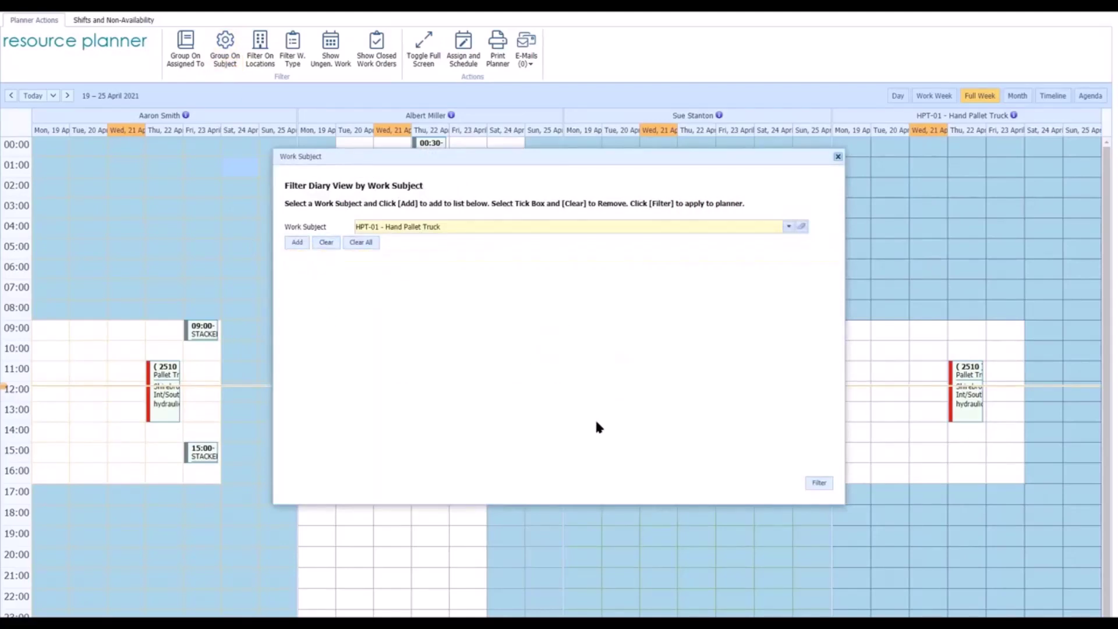
{"action": "left_click", "coordinate": [819, 483]}
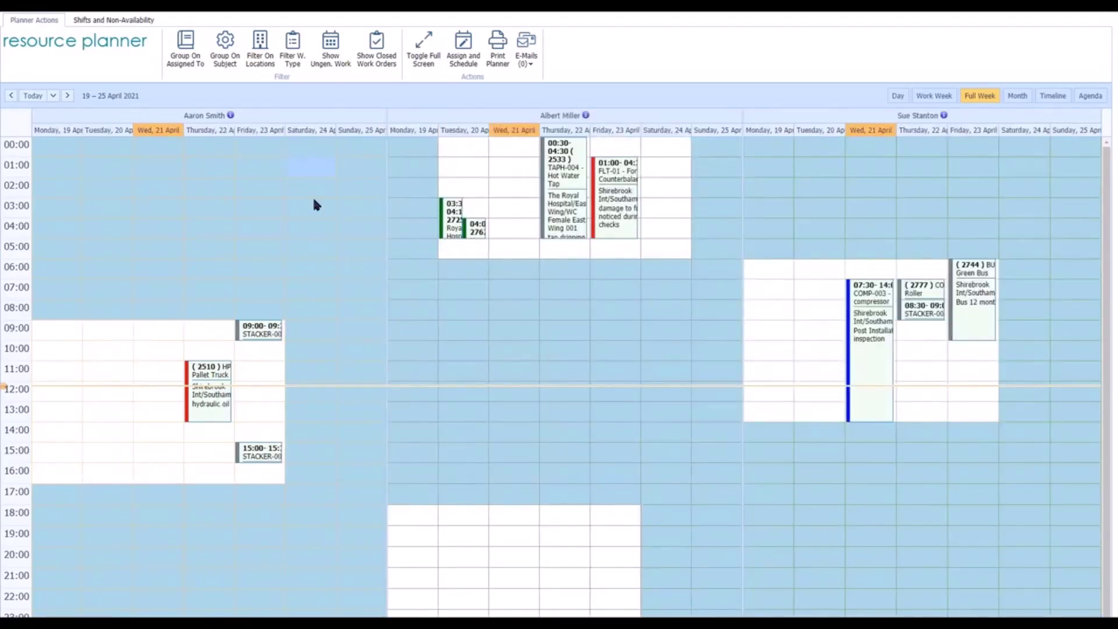
Look through the location and work type filter options without applying either filter.
{"action": "left_click", "coordinate": [259, 58]}
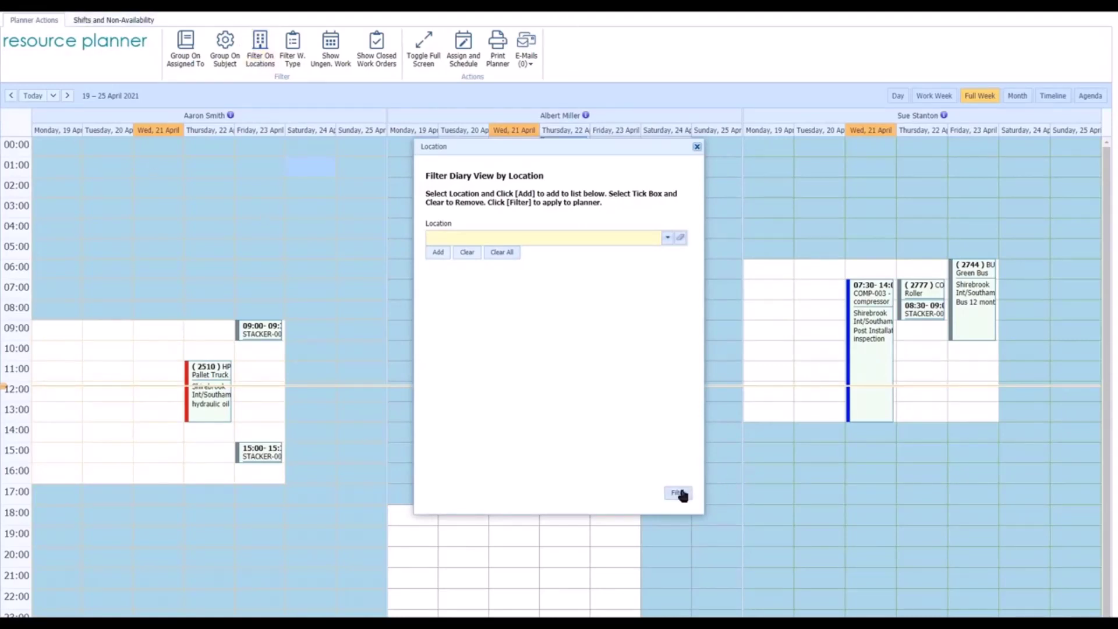
{"action": "left_click", "coordinate": [697, 149]}
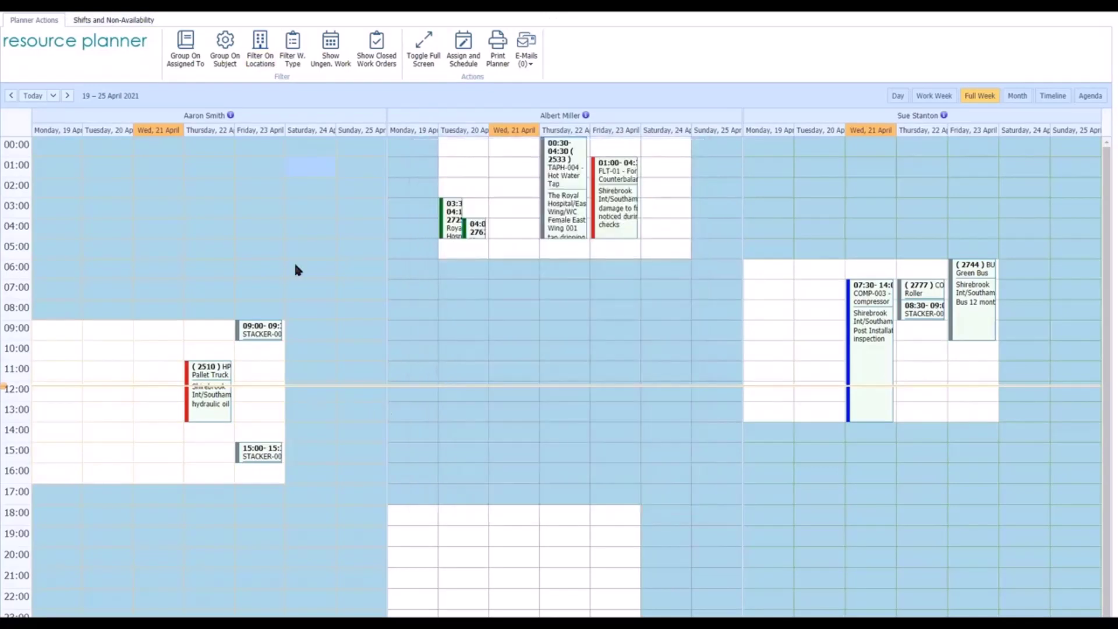
{"action": "left_click", "coordinate": [291, 60]}
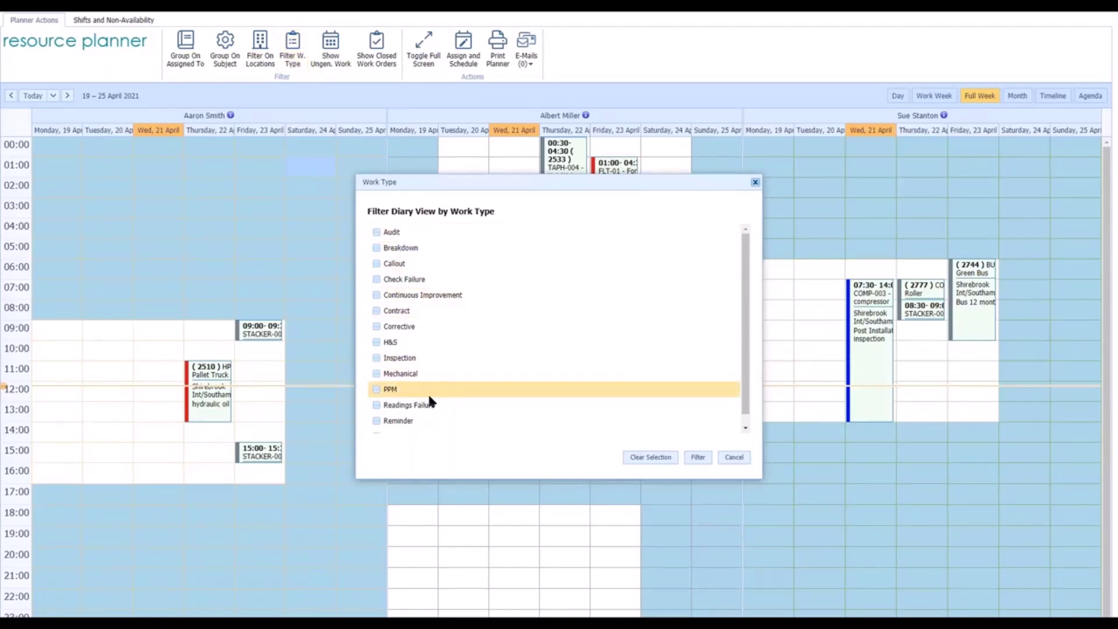
{"action": "left_click", "coordinate": [737, 458]}
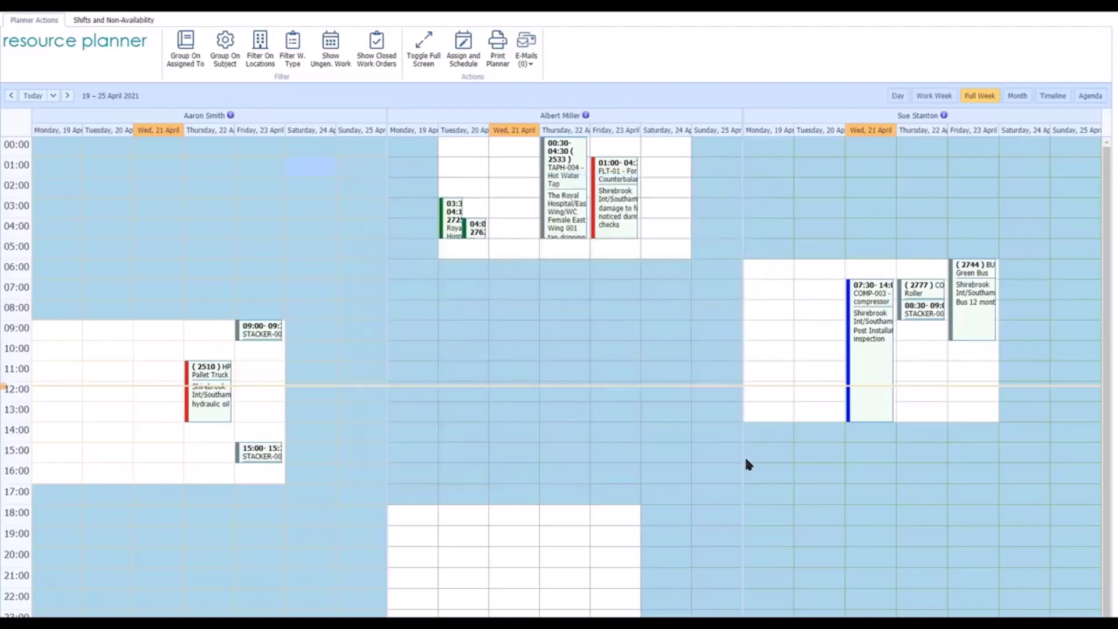
Show ungenerated work in the planner.
{"action": "left_click", "coordinate": [339, 58]}
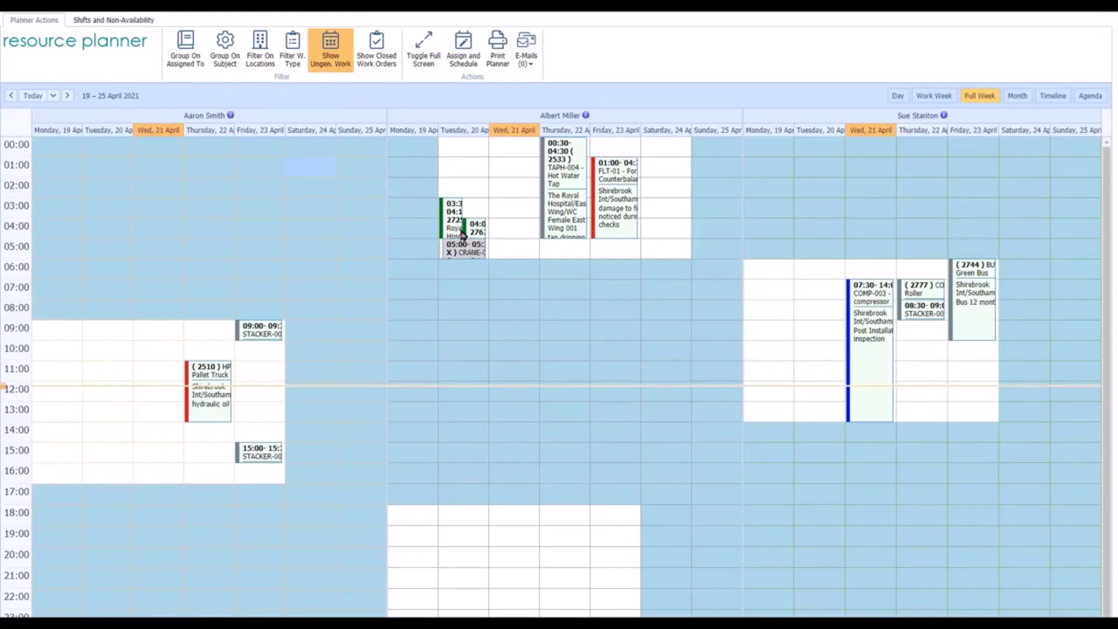
Hide ungenerated work, and display the closed work orders only long enough to examine their entries in the planner.
{"action": "left_click", "coordinate": [342, 61]}
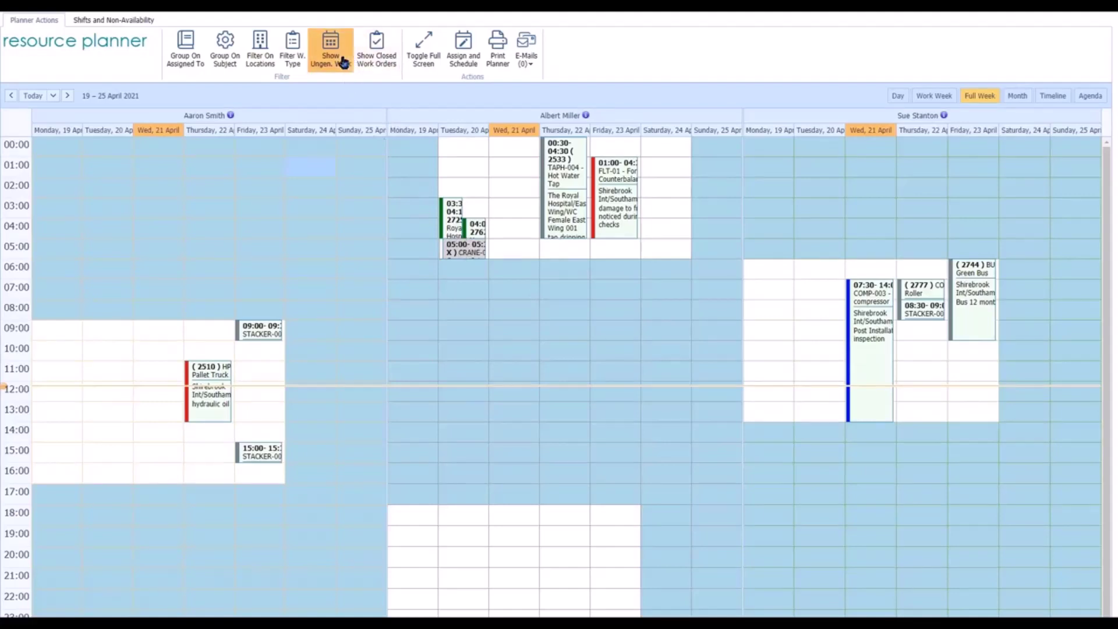
{"action": "left_click", "coordinate": [389, 61]}
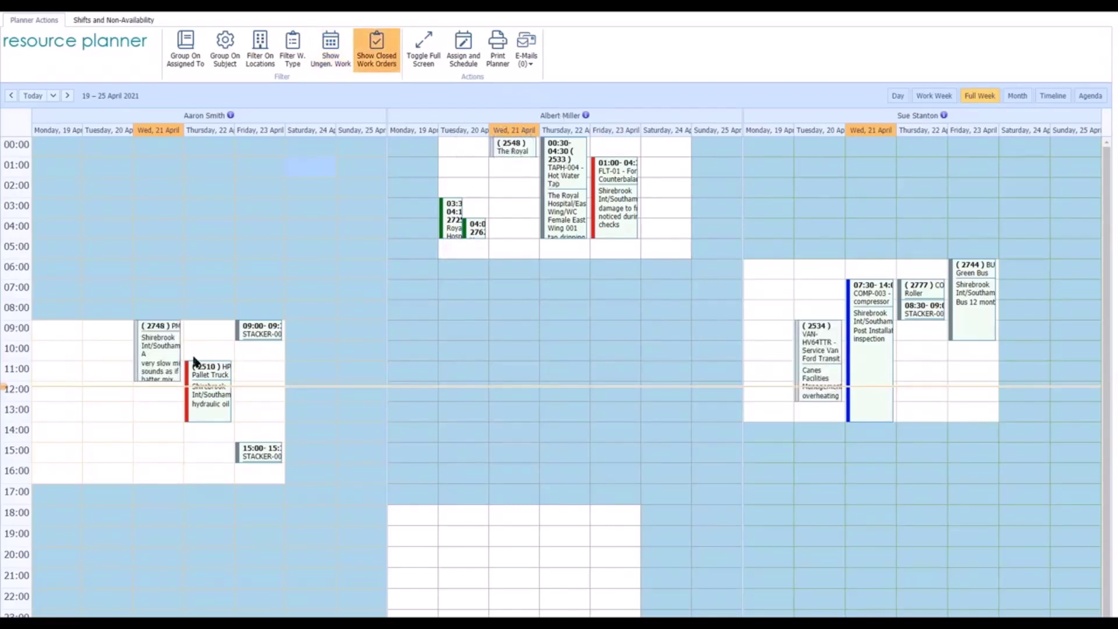
{"action": "left_click", "coordinate": [163, 352]}
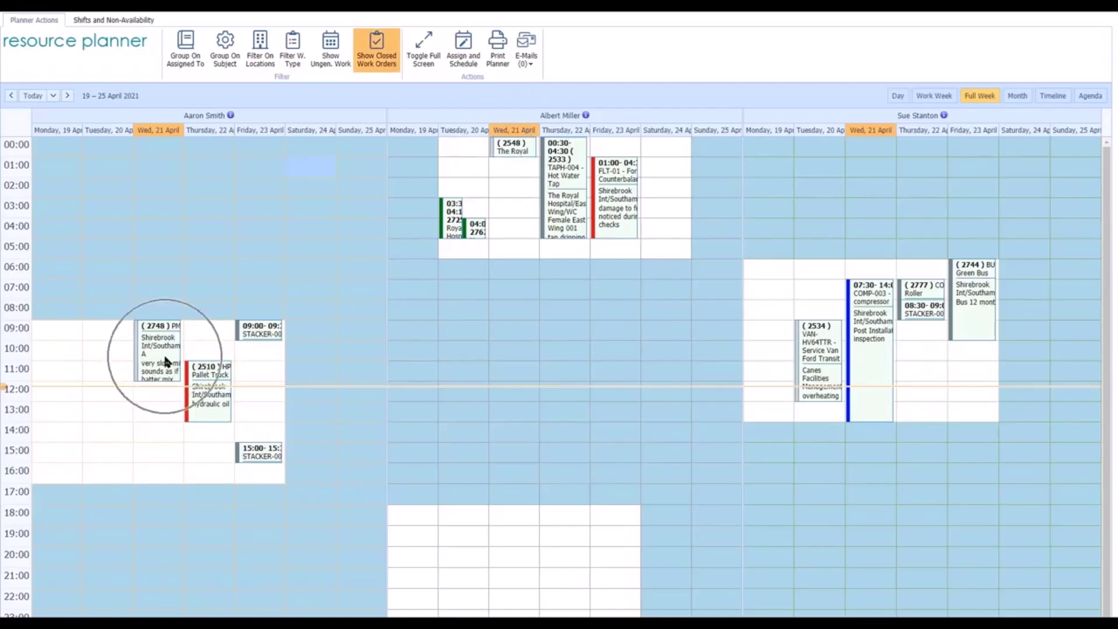
{"action": "left_click", "coordinate": [806, 348]}
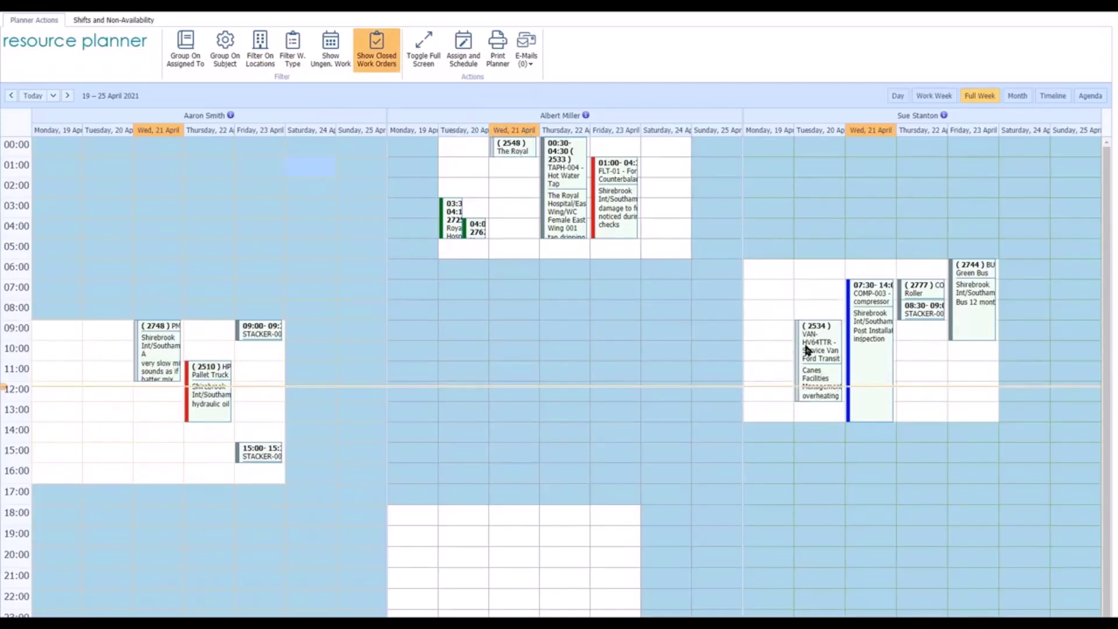
{"action": "left_click", "coordinate": [368, 66]}
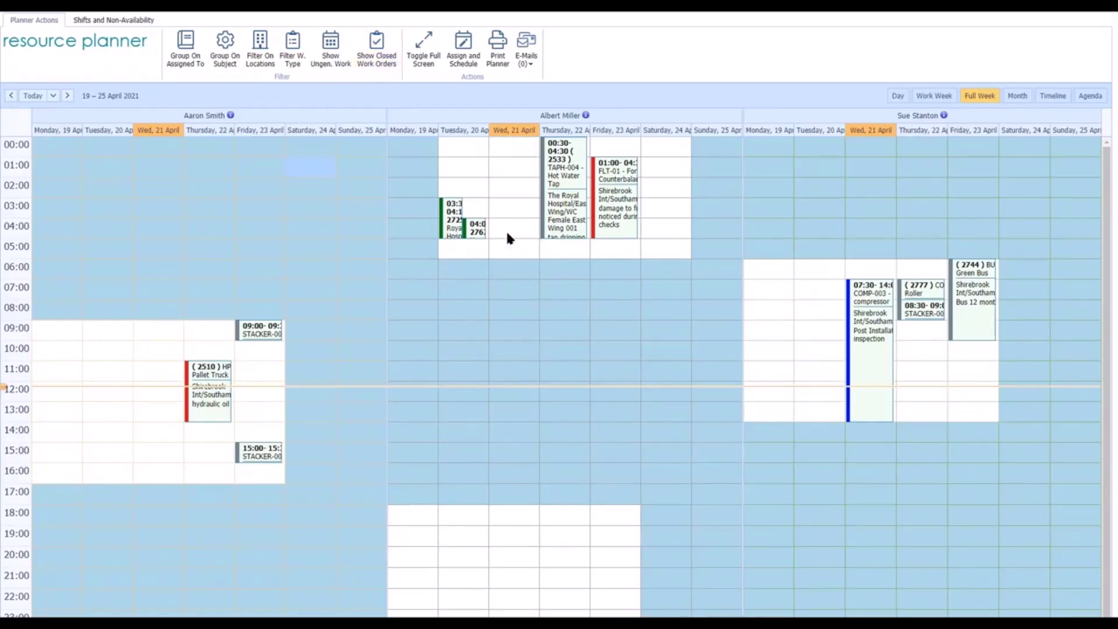
Create a work order from the middle resource's Saturday 24 April 01:00 slot and set its work type to Breakdown.
{"action": "right_click", "coordinate": [664, 171]}
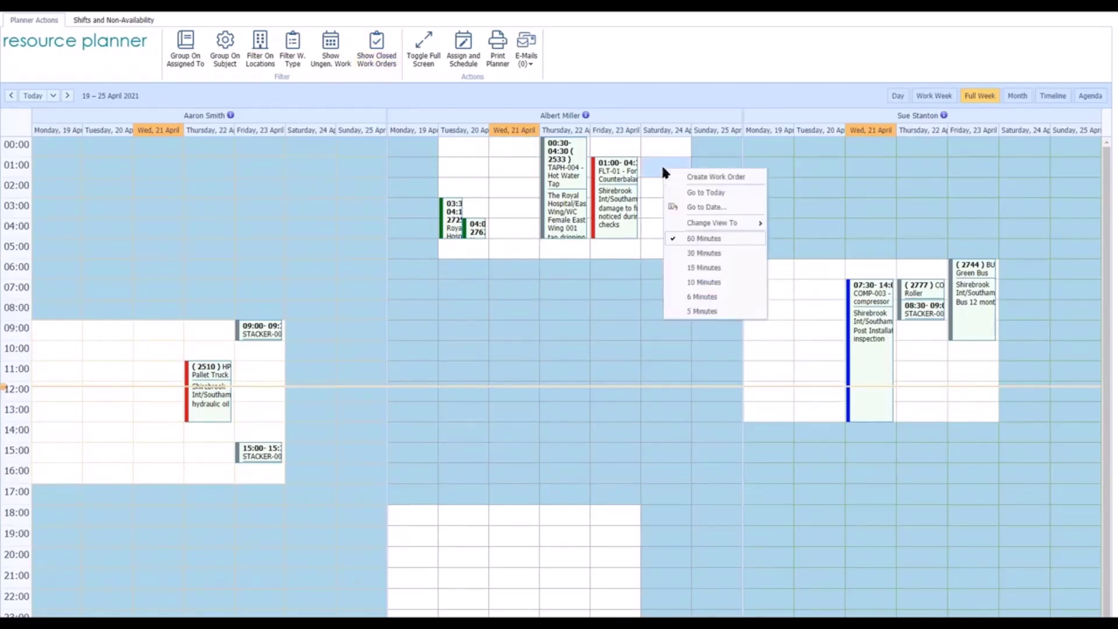
{"action": "left_click", "coordinate": [701, 178]}
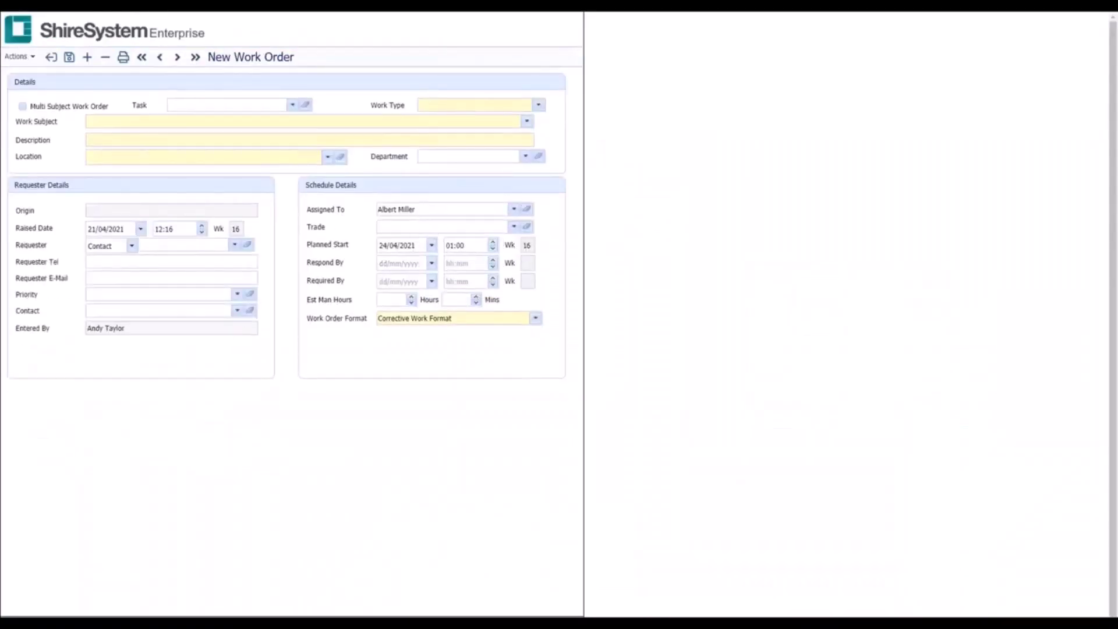
{"action": "left_click", "coordinate": [399, 248]}
{"action": "left_click", "coordinate": [538, 105]}
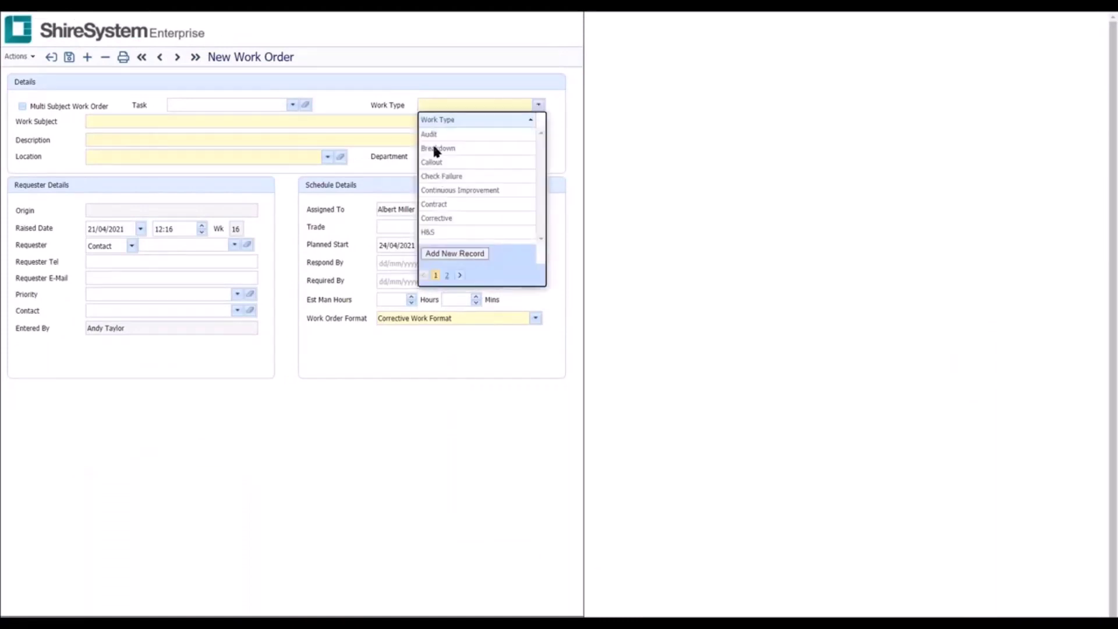
{"action": "left_click", "coordinate": [438, 148]}
Set the new work order's work subject to the asset AUDI-01 - Audi A4.
{"action": "left_click", "coordinate": [367, 120]}
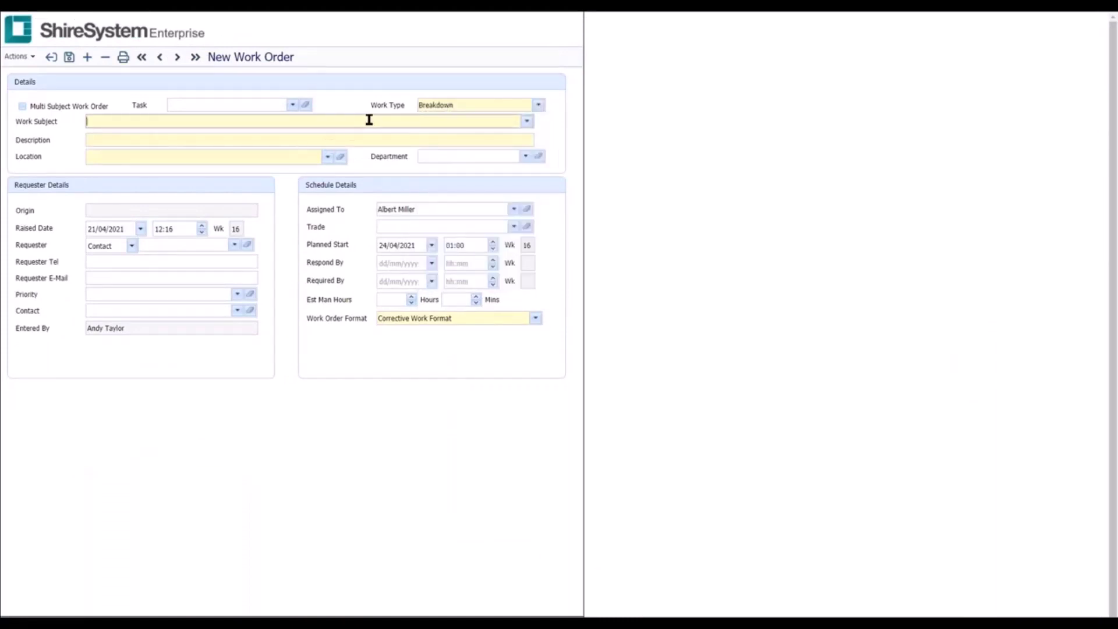
{"action": "type", "text": "audi"}
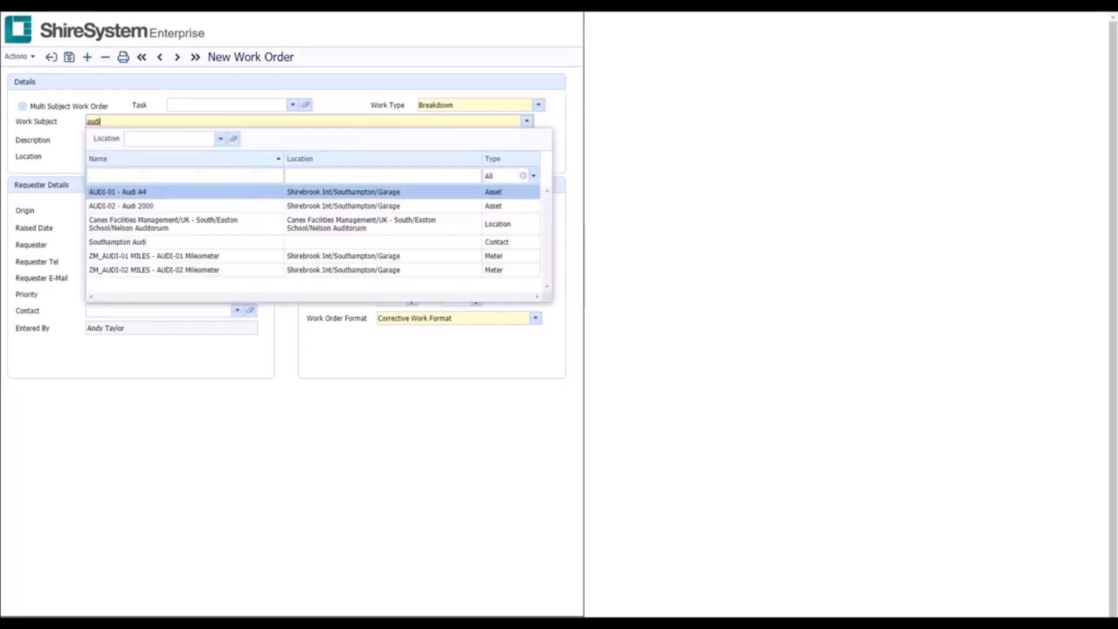
{"action": "left_click", "coordinate": [158, 192]}
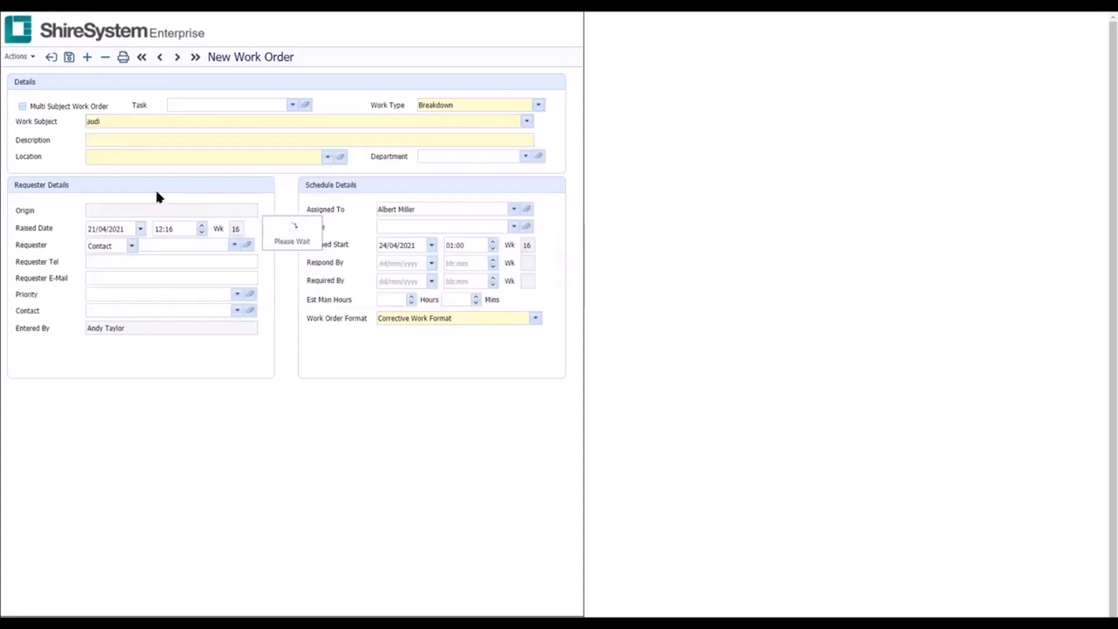
Describe the work order as "overheating engine".
{"action": "left_click", "coordinate": [149, 145]}
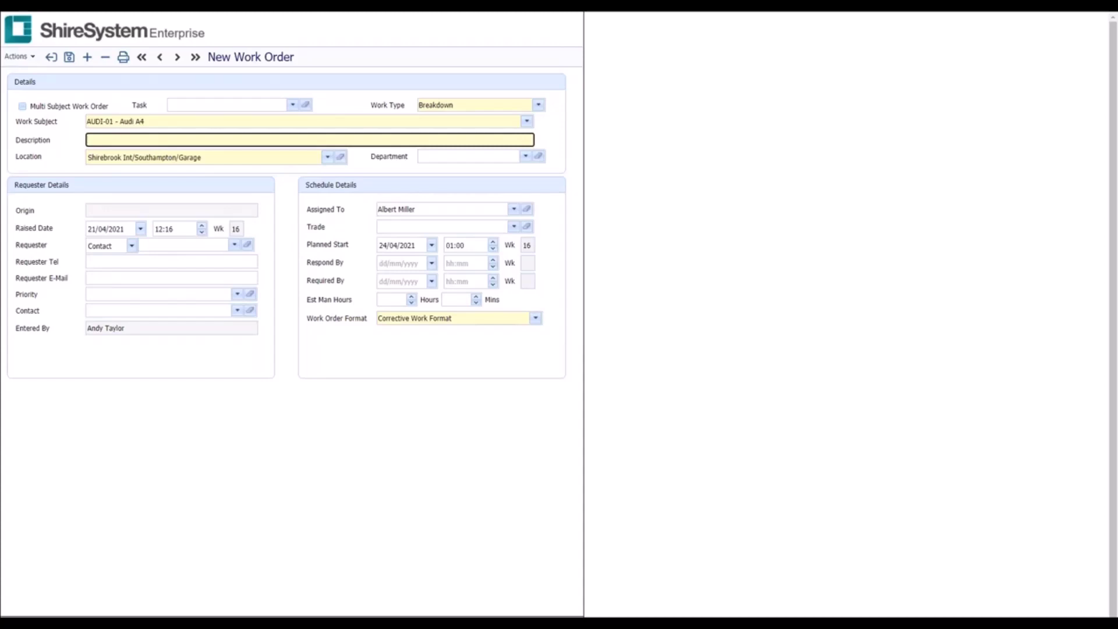
{"action": "type", "text": "overheating en"}
{"action": "type", "text": "inge"}
{"action": "key", "text": "BackSpace"}
{"action": "key", "text": "BackSpace"}
{"action": "key", "text": "BackSpace"}
{"action": "type", "text": "go"}
{"action": "key", "text": "BackSpace"}
{"action": "type", "text": "ine"}
Set the estimated man hours to 2 hours, then save the work order and return to the planner.
{"action": "left_click", "coordinate": [399, 299]}
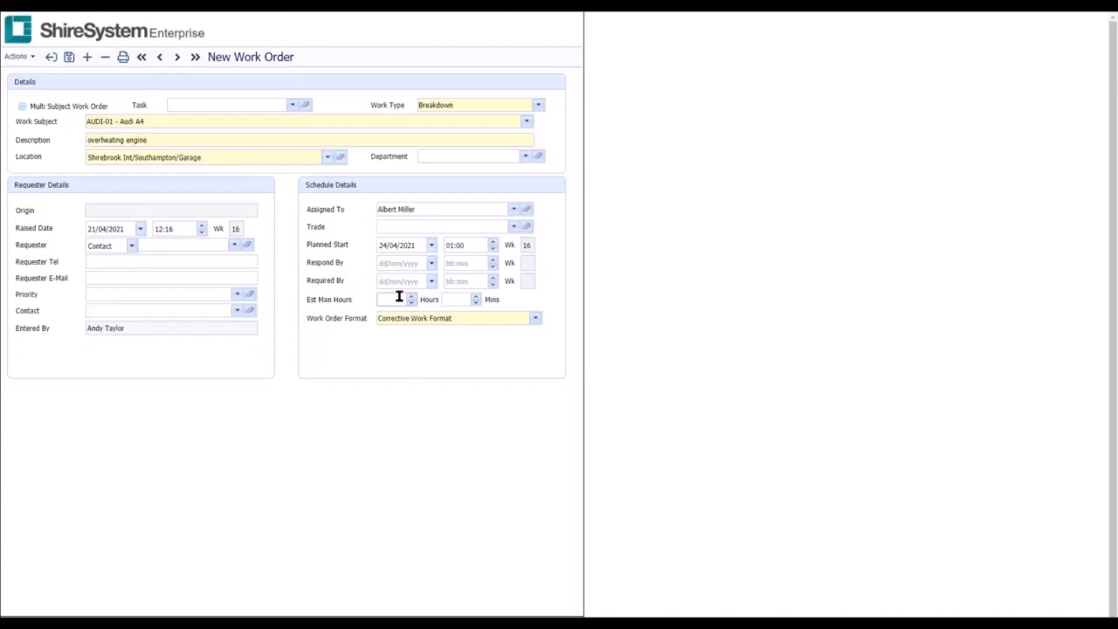
{"action": "type", "text": "2"}
{"action": "left_click", "coordinate": [70, 58]}
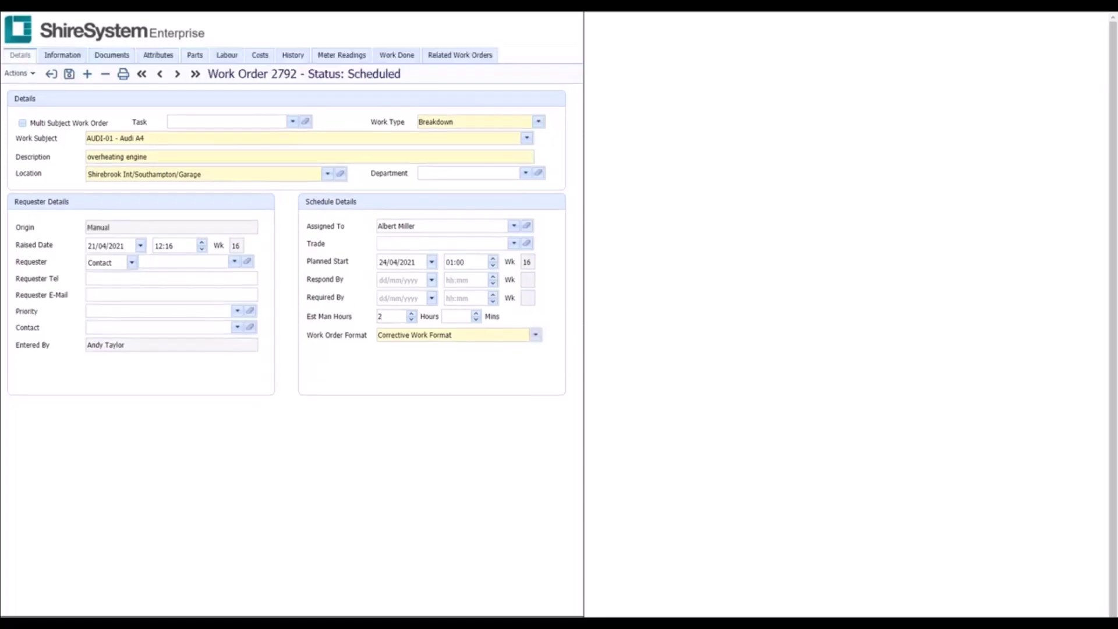
{"action": "left_click", "coordinate": [52, 76]}
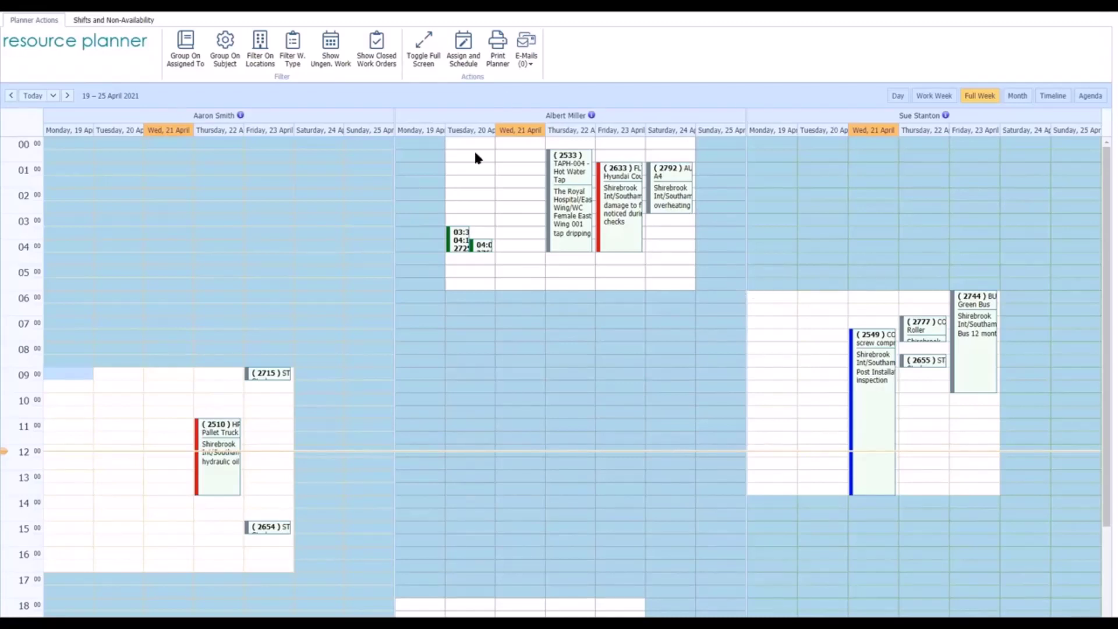
List the unassigned work orders and limit them to the selected staff/team trades and locations.
{"action": "left_click", "coordinate": [463, 56]}
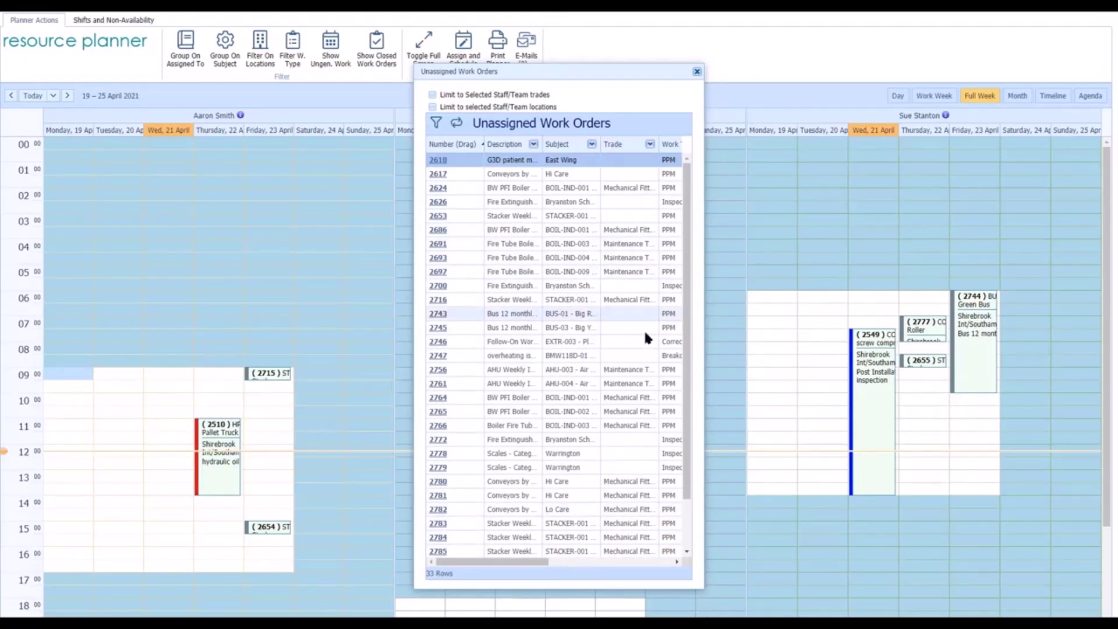
{"action": "left_click", "coordinate": [433, 94]}
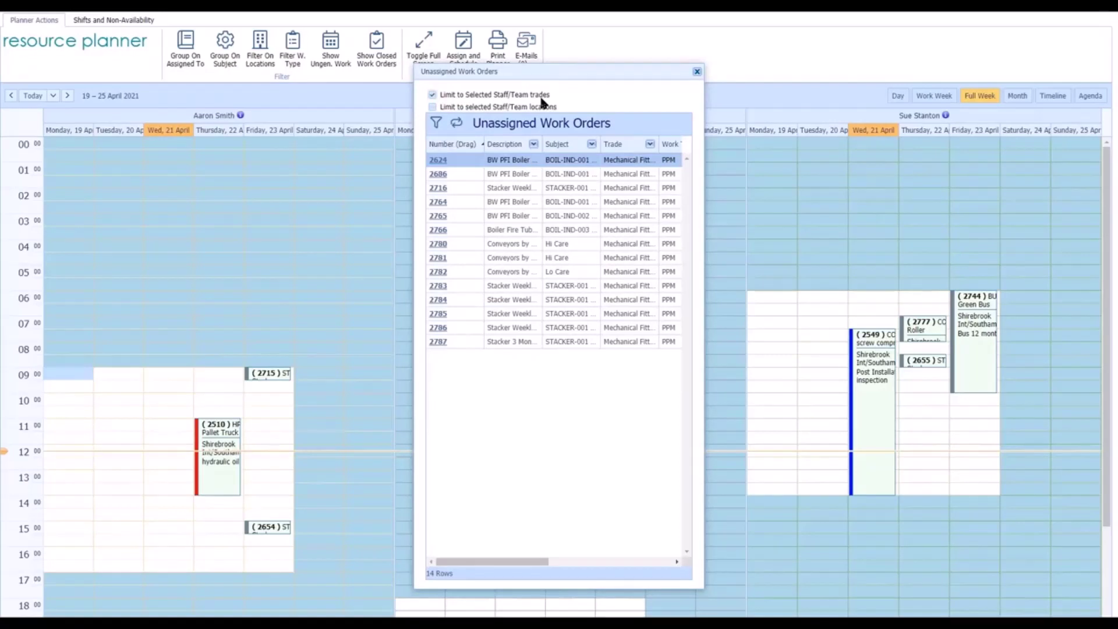
{"action": "left_click", "coordinate": [511, 108]}
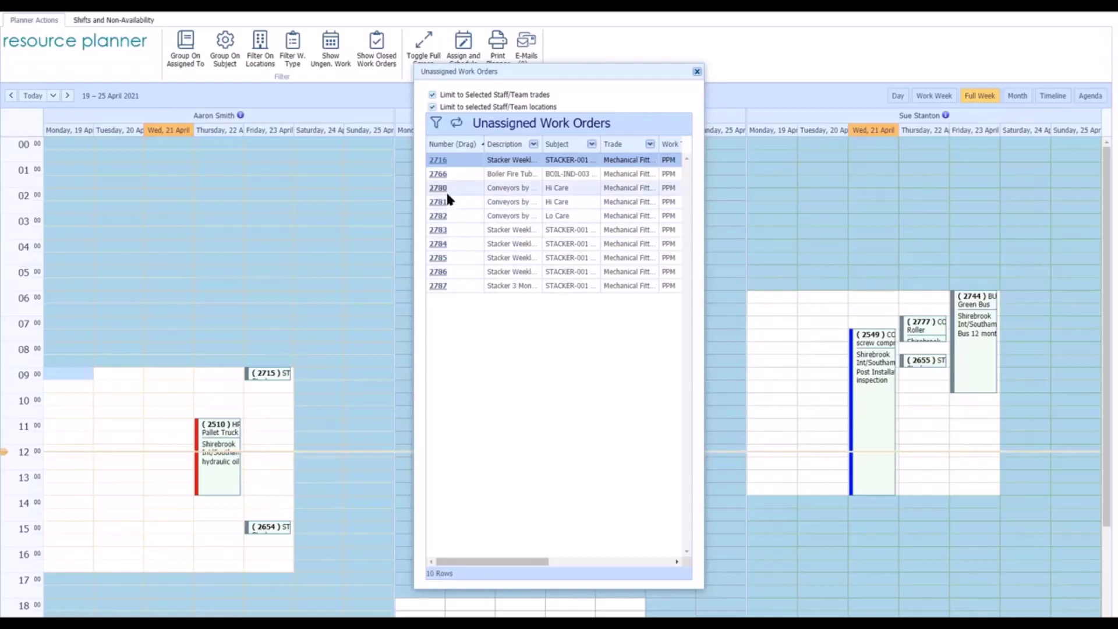
Assign the first Hi Care conveyor work order to the third resource on Thursday 22 April at 09:30, and schedule the BOIL-IND-003 work order.
{"action": "left_click_drag", "start_coordinate": [441, 192], "coordinate": [926, 393]}
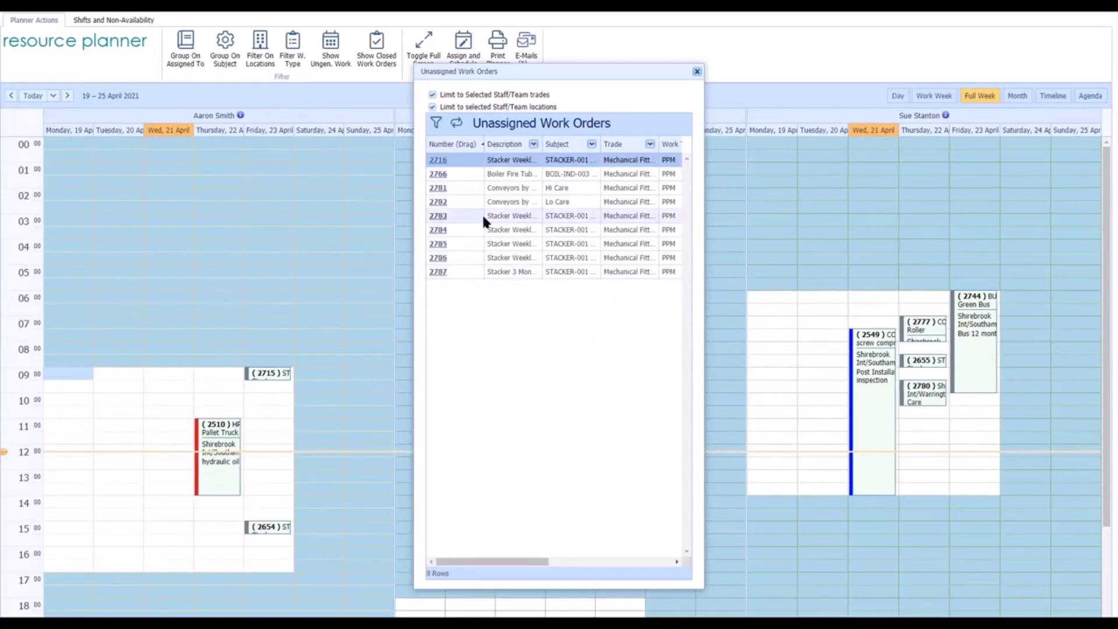
{"action": "left_click_drag", "start_coordinate": [439, 177], "coordinate": [932, 433]}
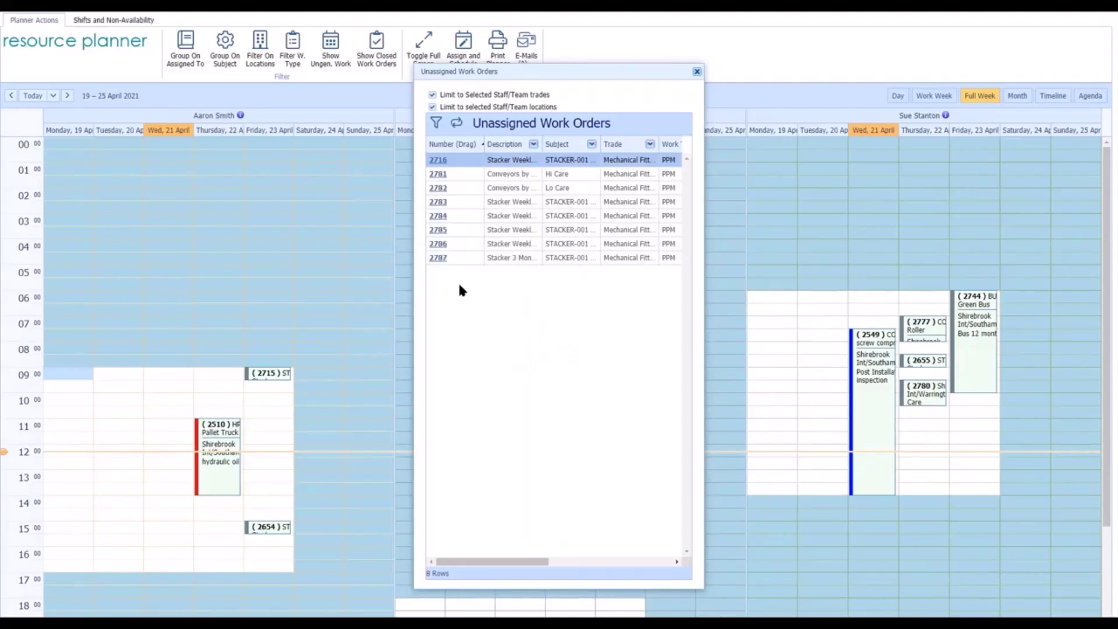
{"action": "left_click", "coordinate": [696, 72]}
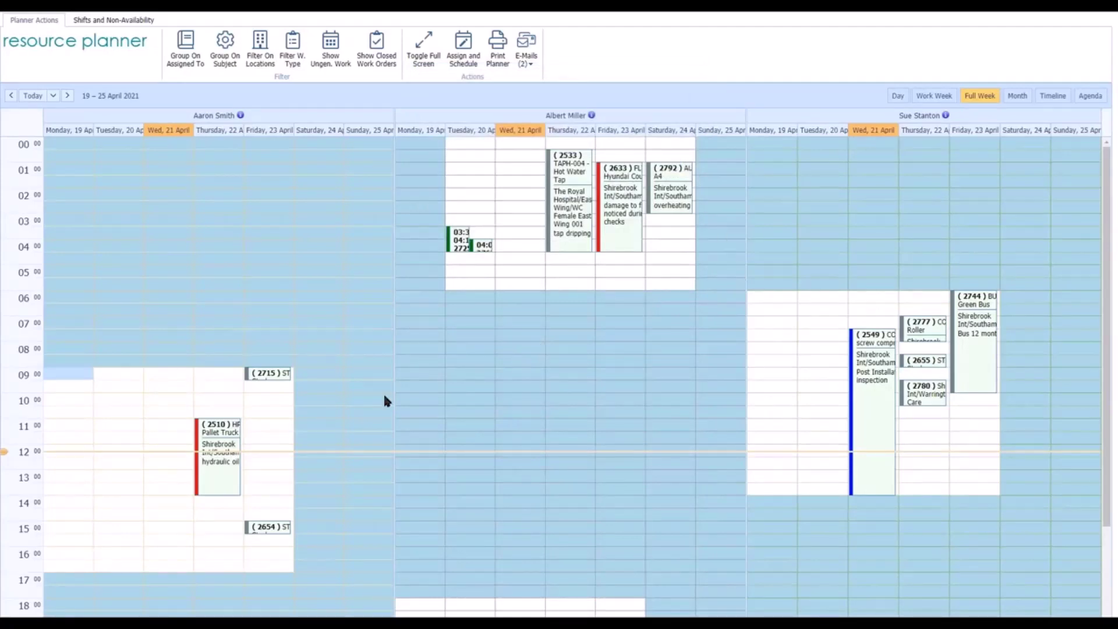
Move the first resource's Friday 09:00 stacker work order to Thursday 22 April at 15:00.
{"action": "left_click", "coordinate": [277, 379]}
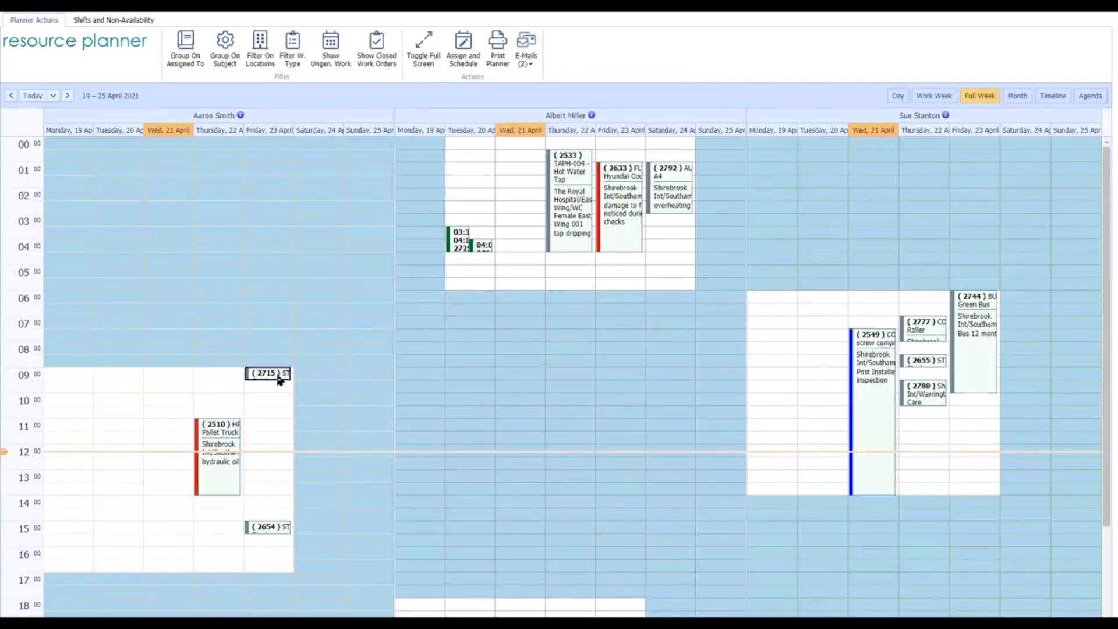
{"action": "left_click_drag", "start_coordinate": [279, 381], "coordinate": [221, 540]}
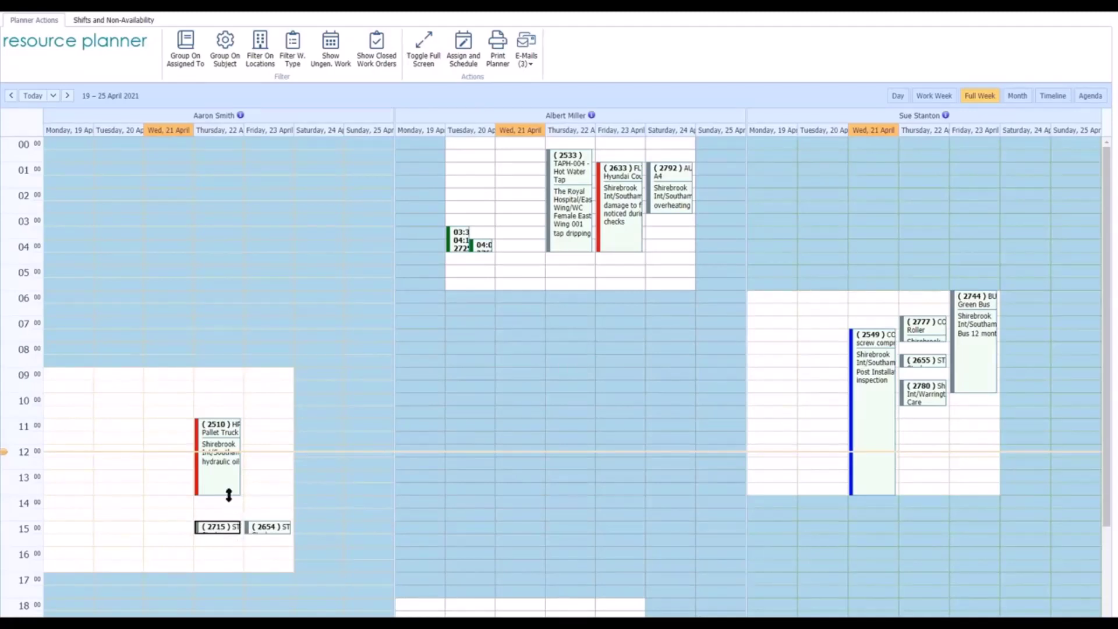
Extend the first resource's Thursday pallet truck work order to 15:00 and shorten the middle resource's Friday forklift work order to end at 03:30.
{"action": "left_click_drag", "start_coordinate": [230, 494], "coordinate": [232, 515]}
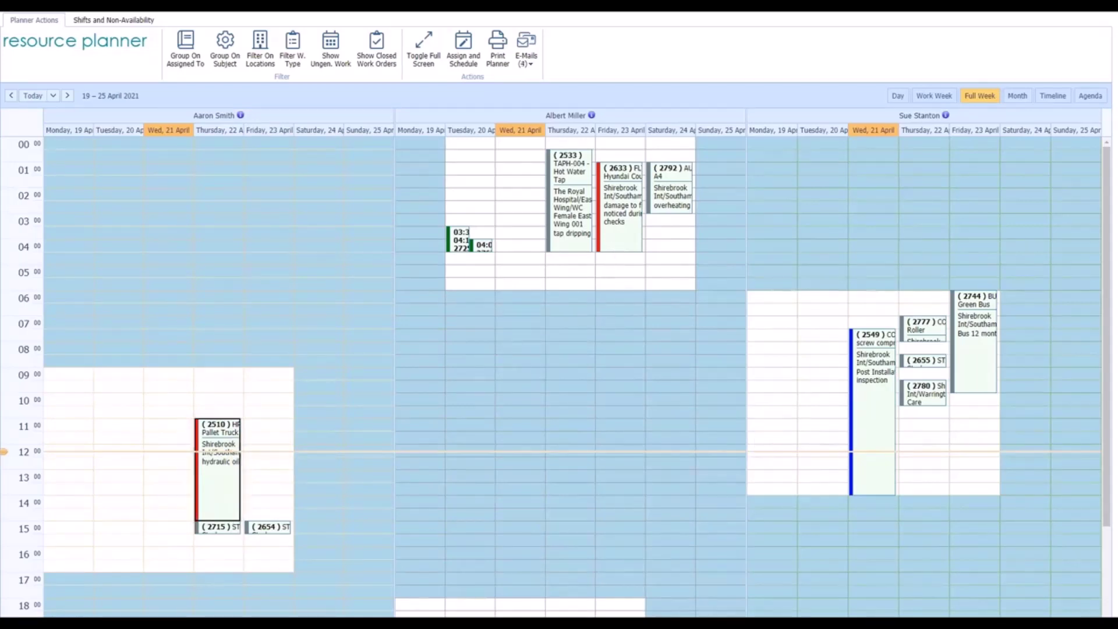
{"action": "left_click_drag", "start_coordinate": [622, 250], "coordinate": [622, 229]}
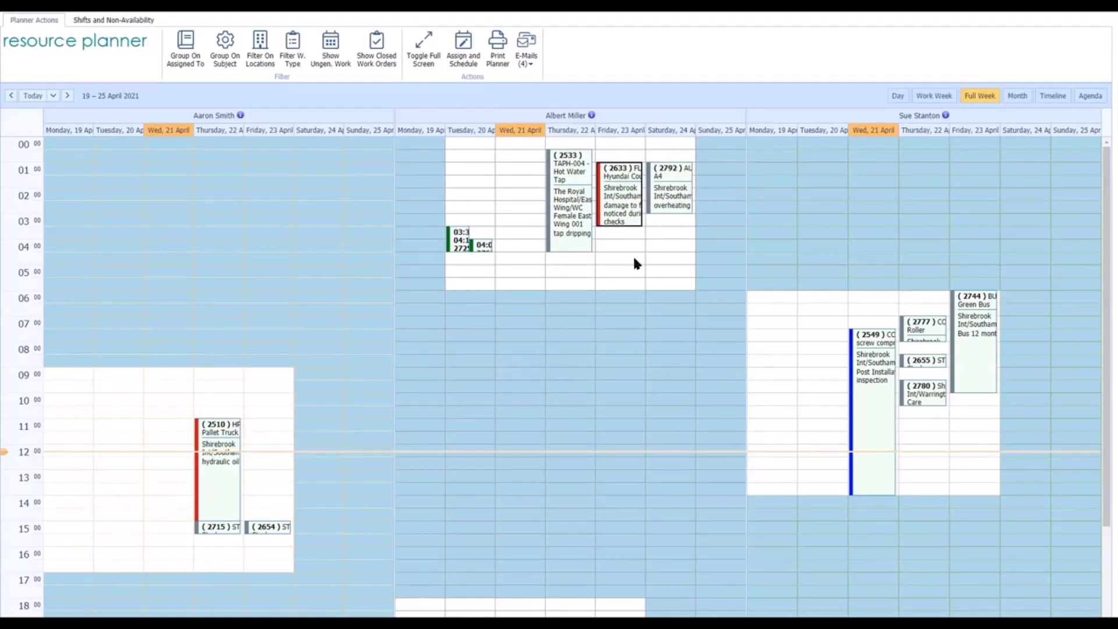
Try to move the third resource's Wednesday COMP-003 inspection to an 08:00 start, running past the end of the shift.
{"action": "left_click", "coordinate": [864, 382]}
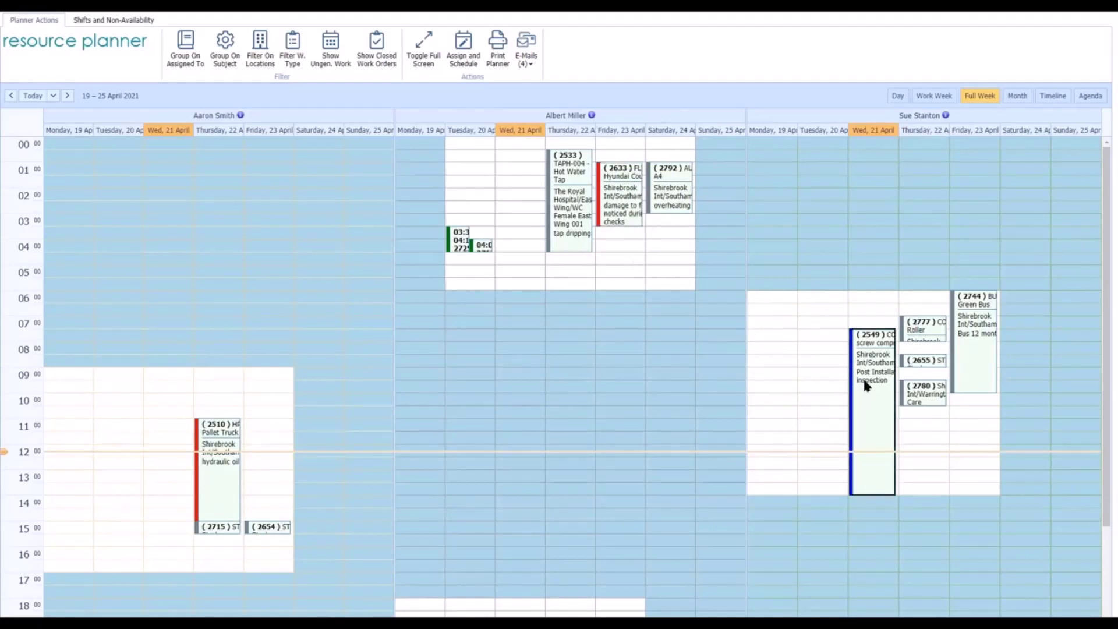
{"action": "left_click_drag", "start_coordinate": [865, 382], "coordinate": [864, 403]}
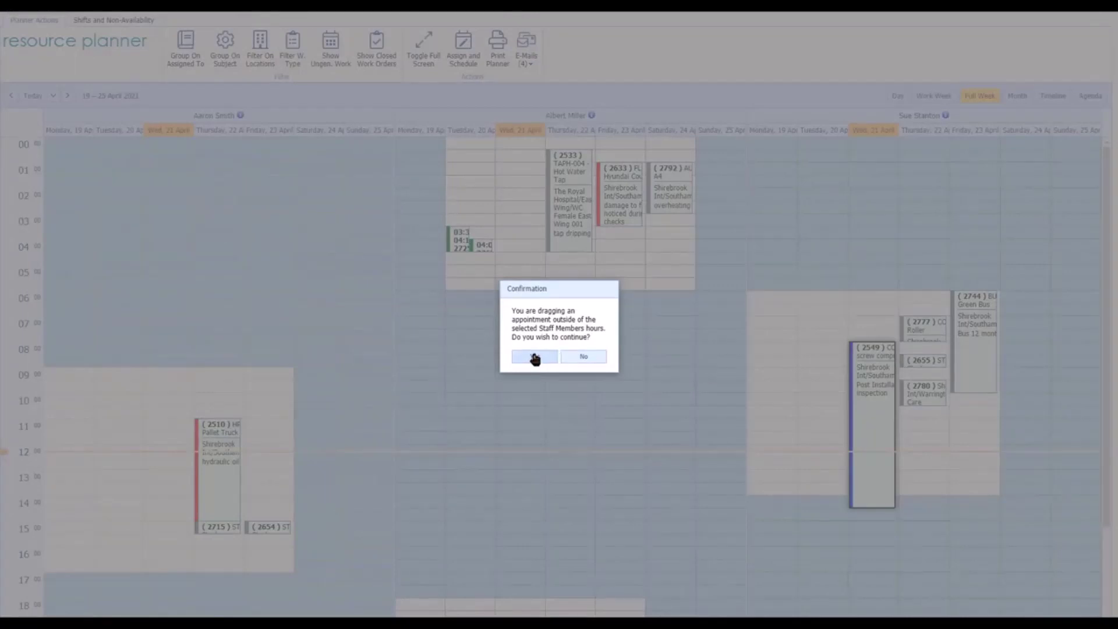
{"action": "left_click", "coordinate": [586, 360]}
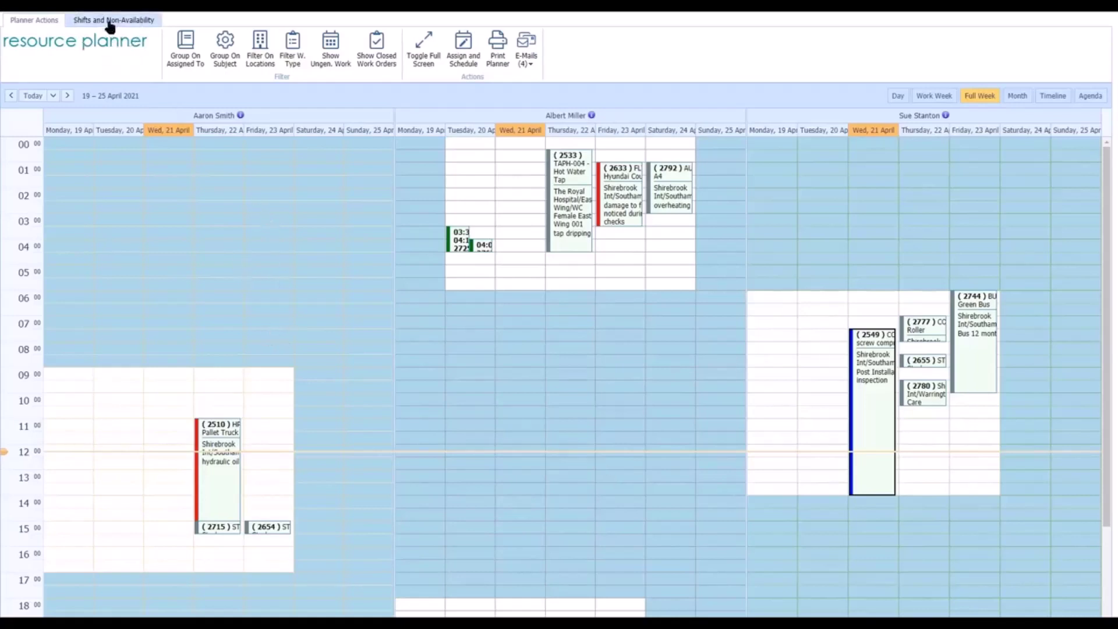
Preview the planner printout, page through its daily sheets from 19 April 2021, and close the preview.
{"action": "left_click", "coordinate": [497, 64]}
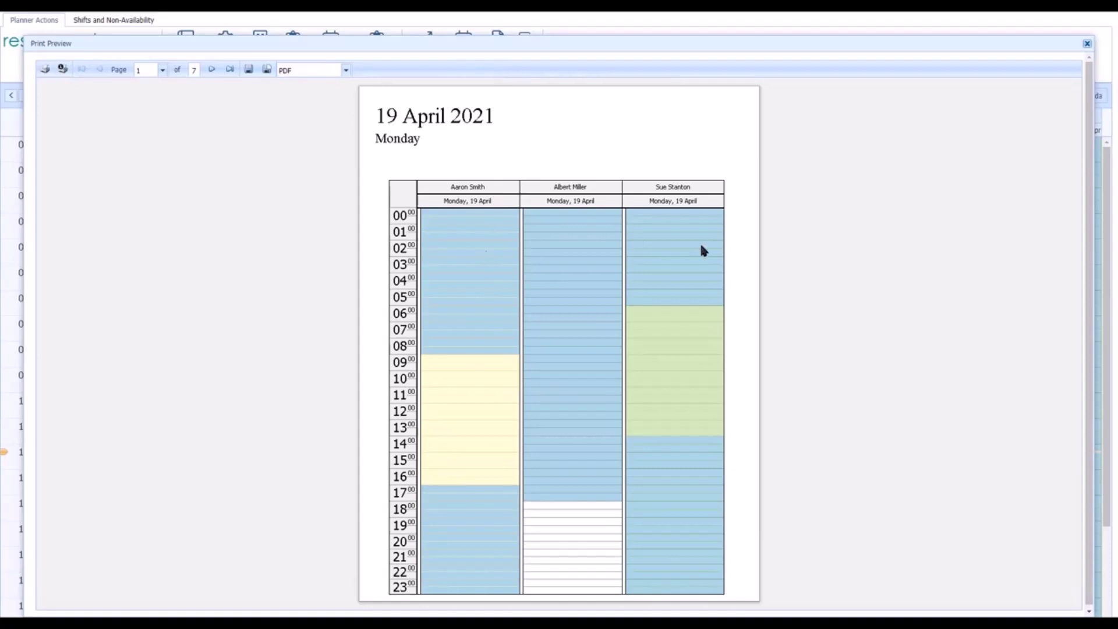
{"action": "left_click", "coordinate": [212, 70]}
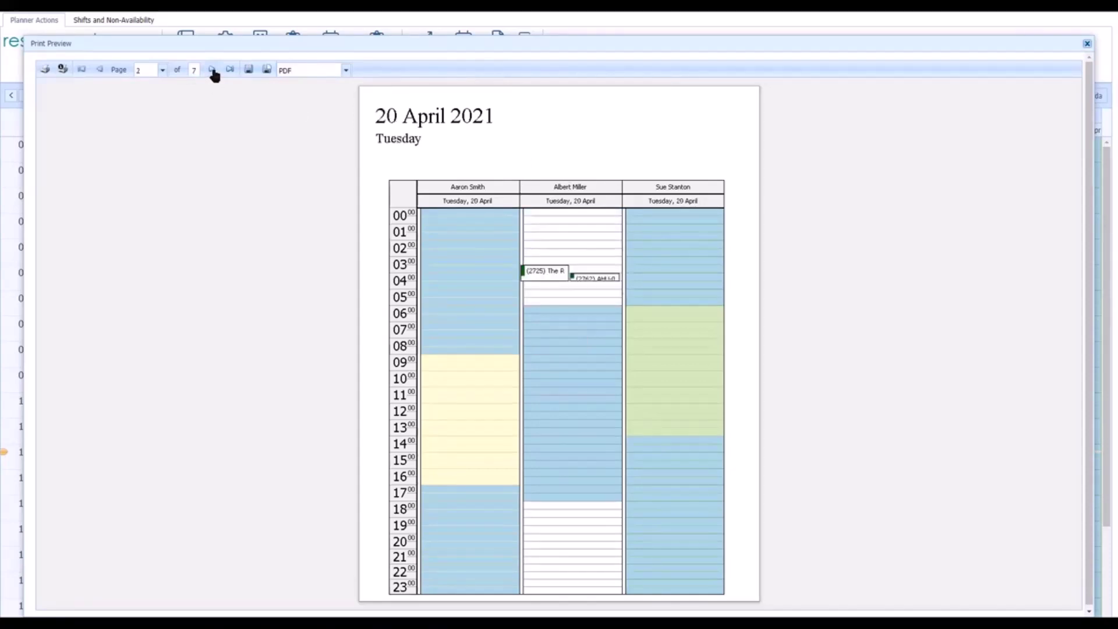
{"action": "left_click", "coordinate": [212, 70]}
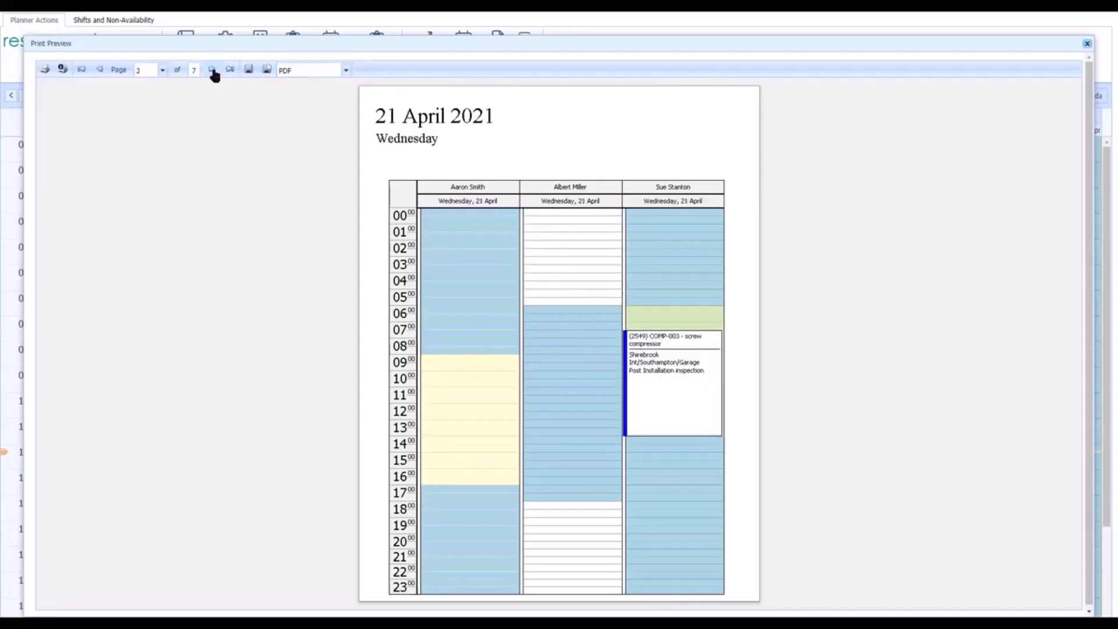
{"action": "left_click", "coordinate": [212, 70]}
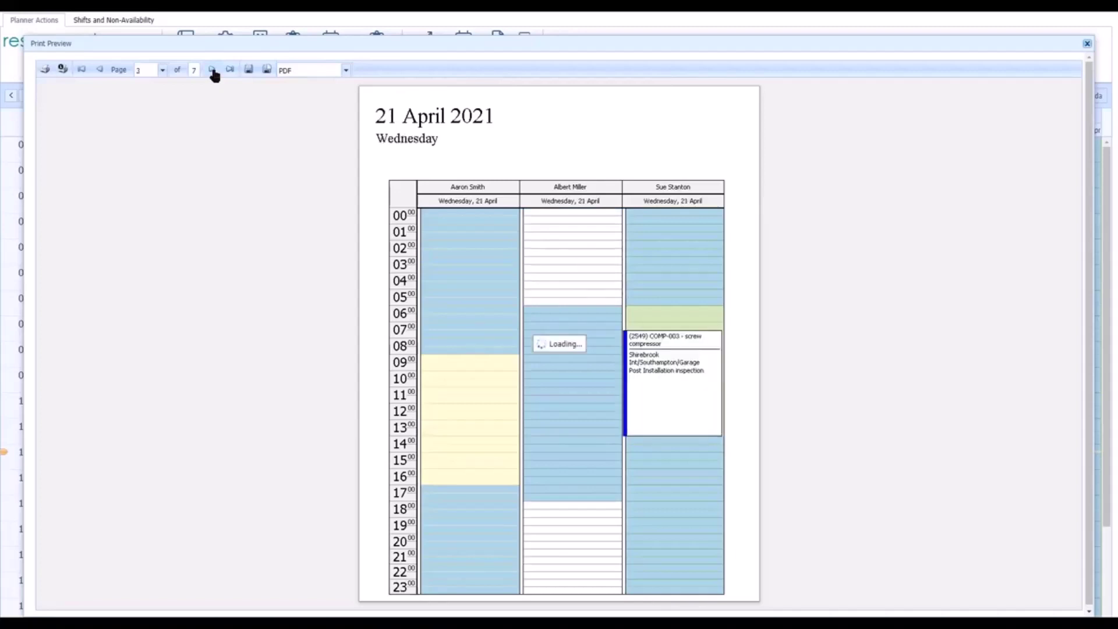
{"action": "left_click", "coordinate": [1087, 44]}
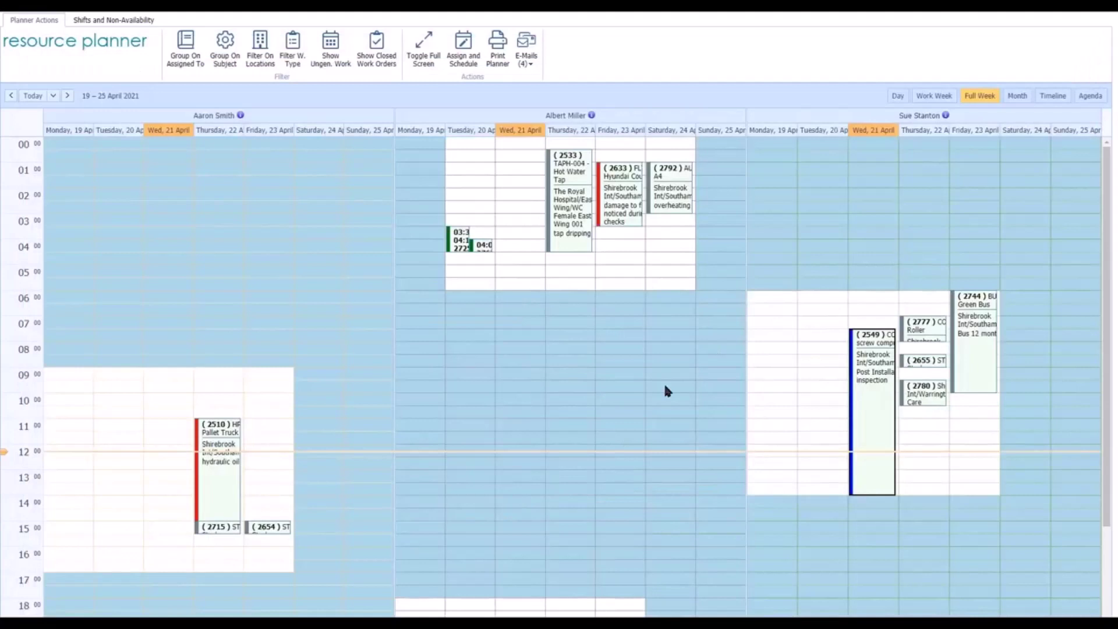
Send the queued e-mails for the planner changes.
{"action": "left_click", "coordinate": [530, 70]}
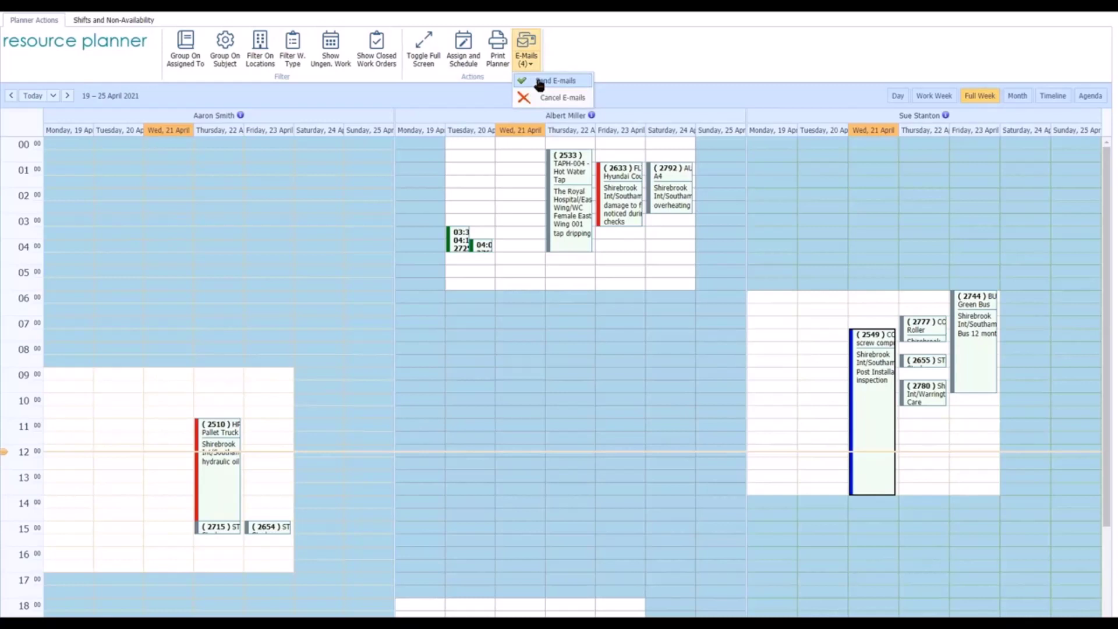
{"action": "left_click", "coordinate": [539, 82]}
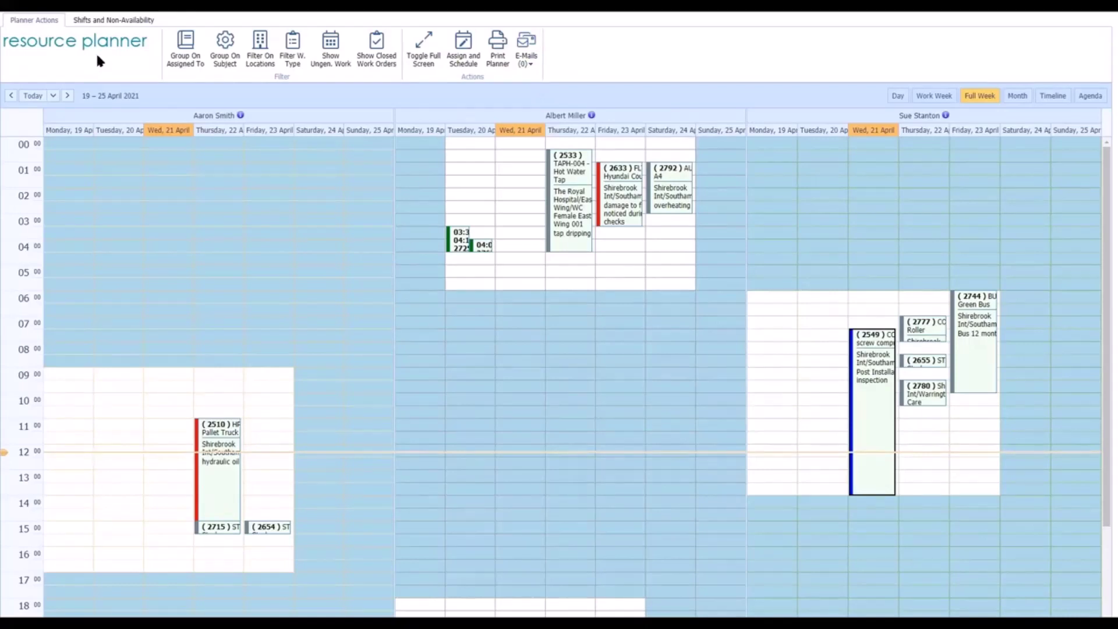
Review the daily shift hours of the core staff hours period starting 02/01/2017, from day 1 to day 7, and close the dialog.
{"action": "left_click", "coordinate": [119, 23]}
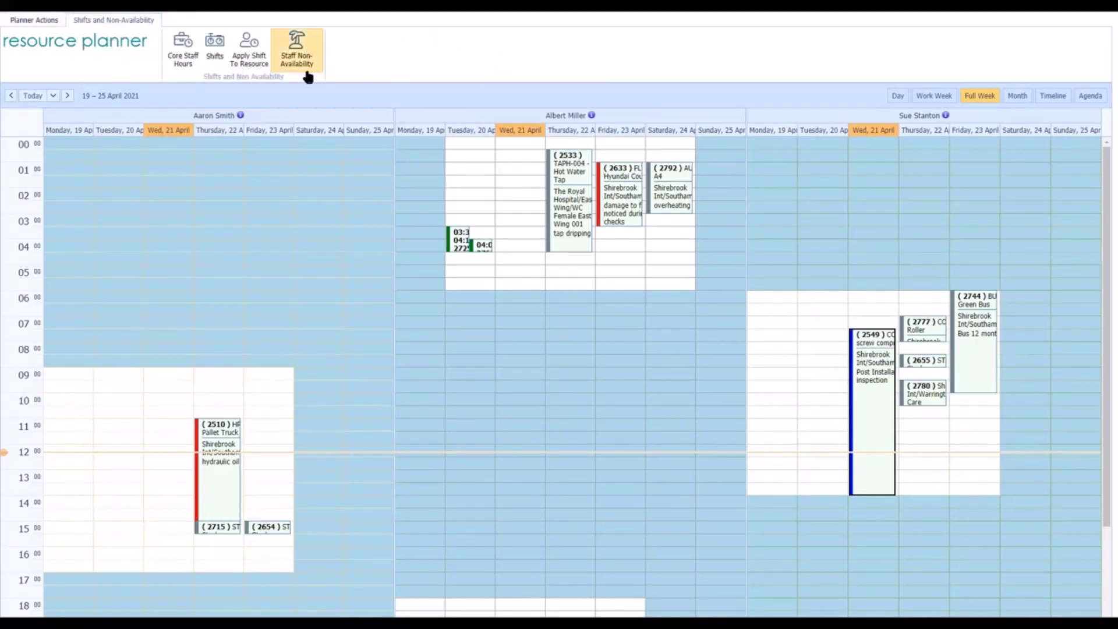
{"action": "left_click", "coordinate": [181, 65]}
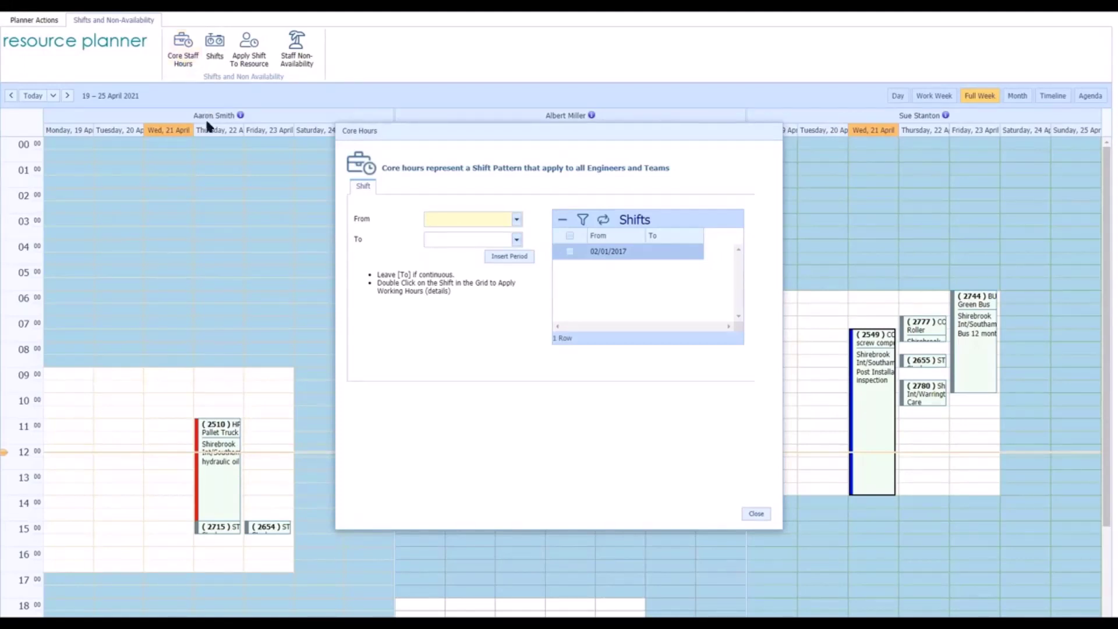
{"action": "double_click", "coordinate": [603, 251]}
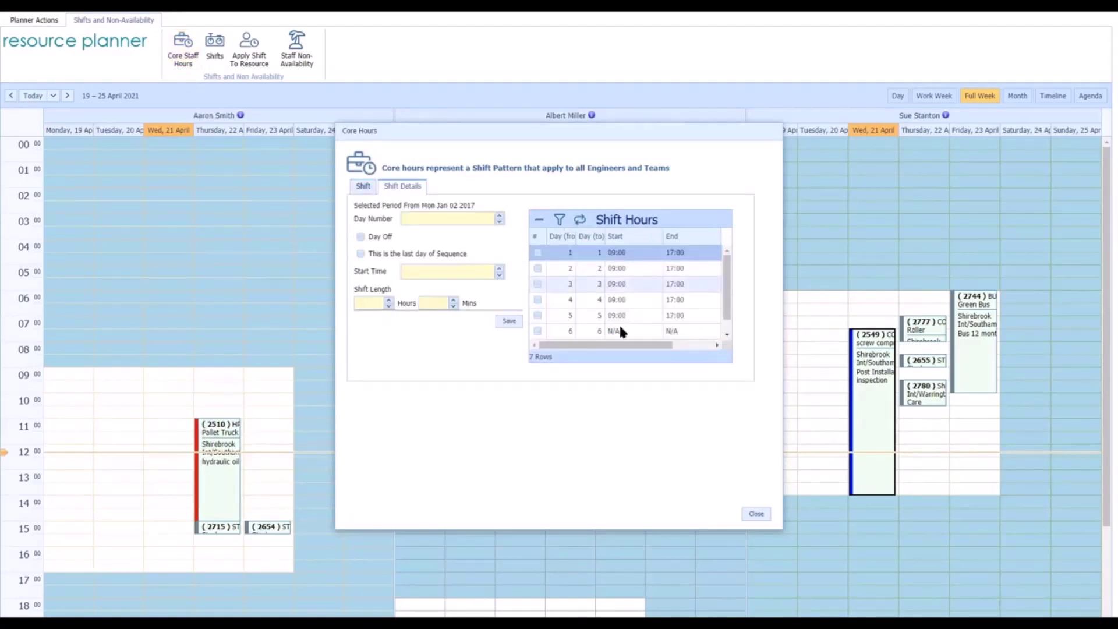
{"action": "scroll", "coordinate": [606, 320], "scroll_direction": "down", "scroll_amount": 1}
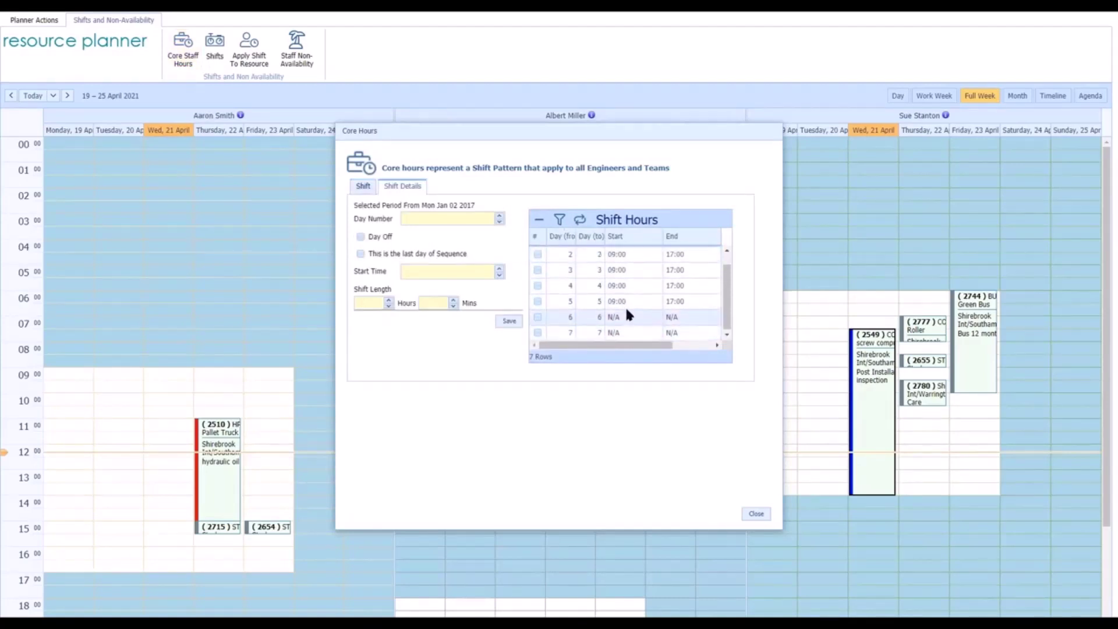
{"action": "scroll", "coordinate": [624, 305], "scroll_direction": "up", "scroll_amount": 1}
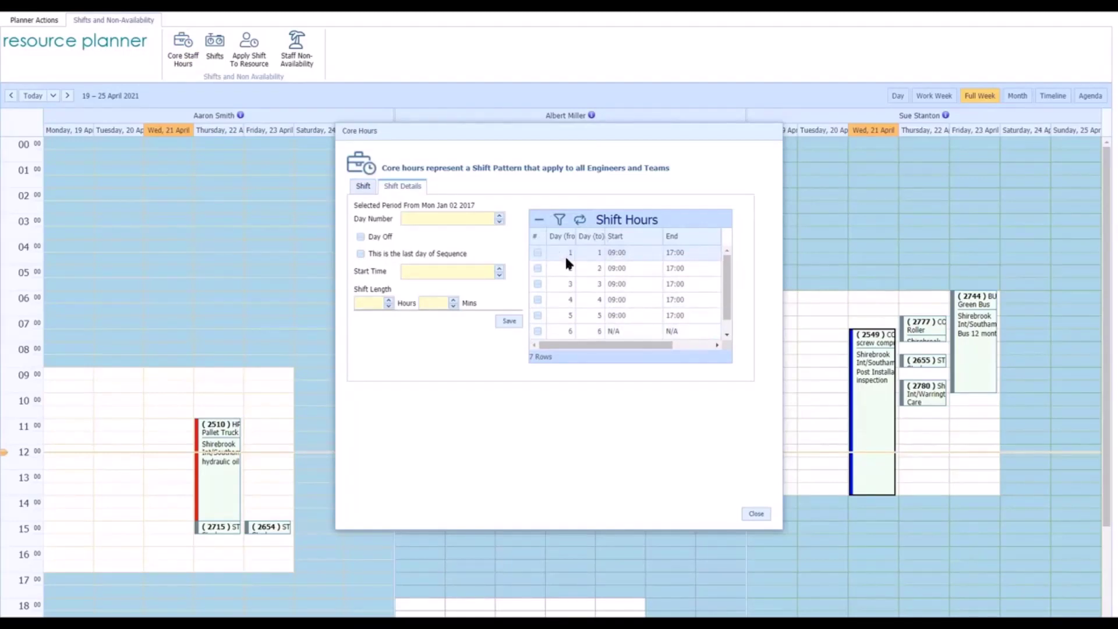
{"action": "left_click", "coordinate": [643, 254]}
{"action": "scroll", "coordinate": [644, 333], "scroll_direction": "down", "scroll_amount": 1}
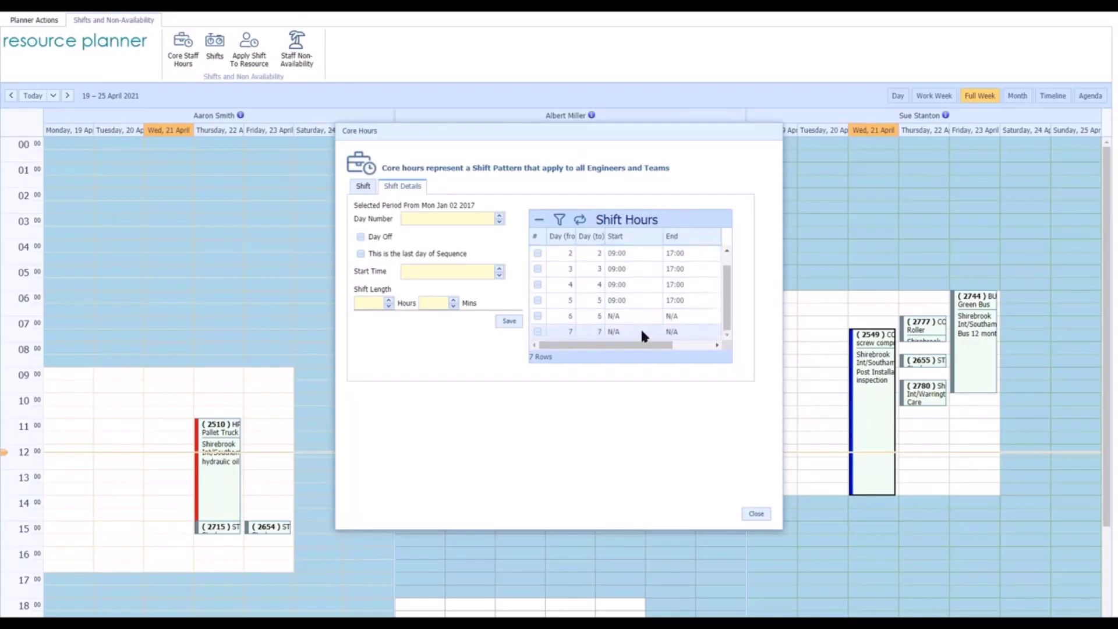
{"action": "left_click", "coordinate": [757, 515]}
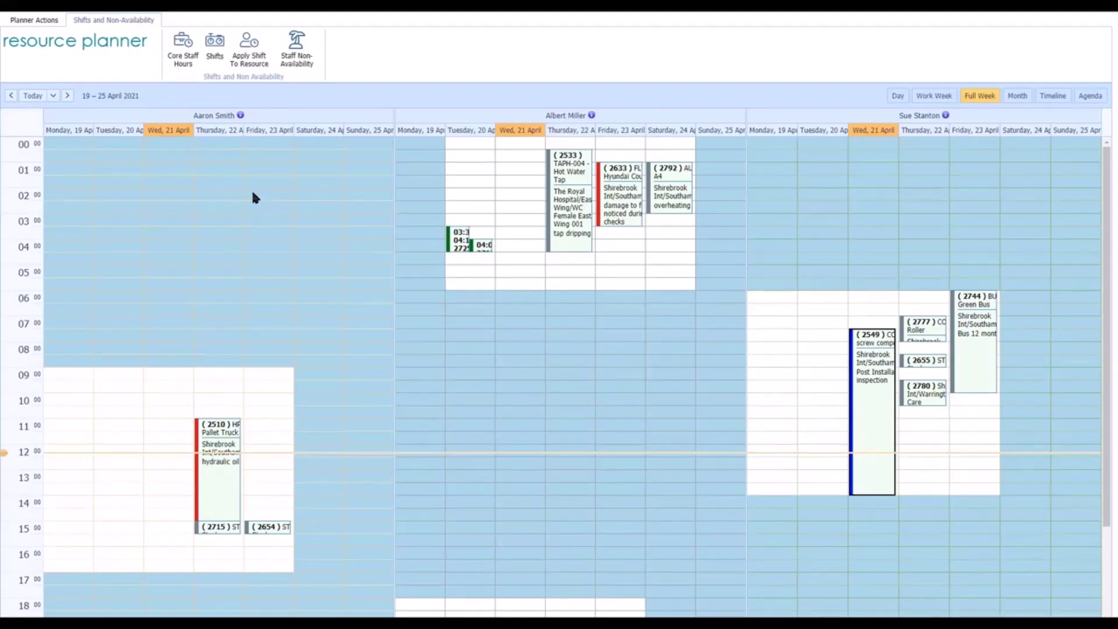
Review both pages of shift hours for the existing Blue Shift pattern's period starting 01/01/1900, and close the dialog.
{"action": "left_click", "coordinate": [220, 57]}
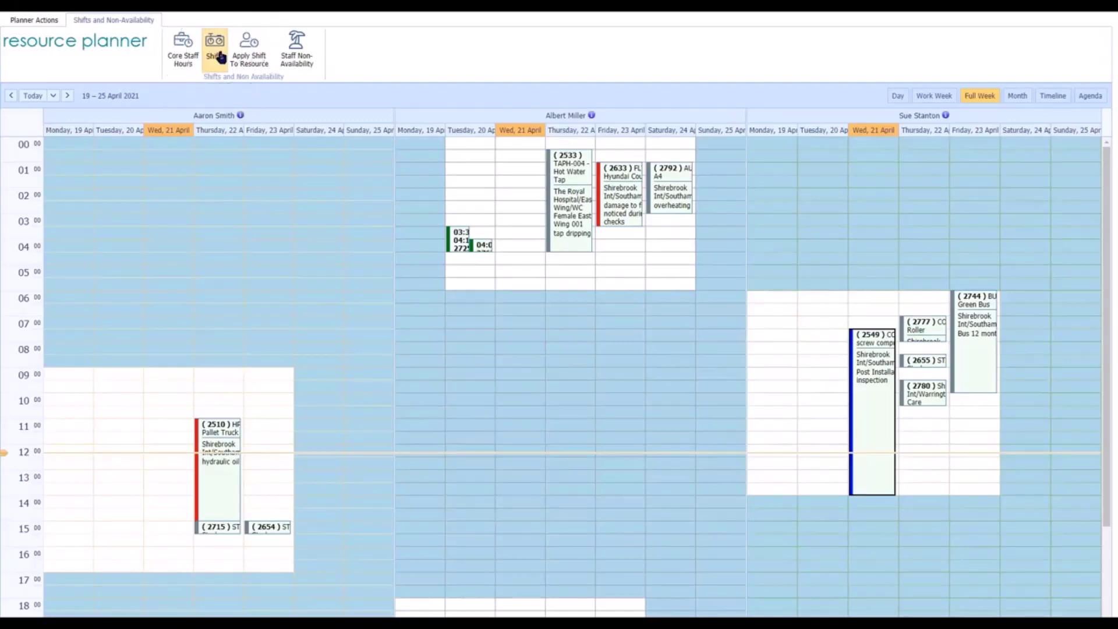
{"action": "left_click", "coordinate": [220, 57]}
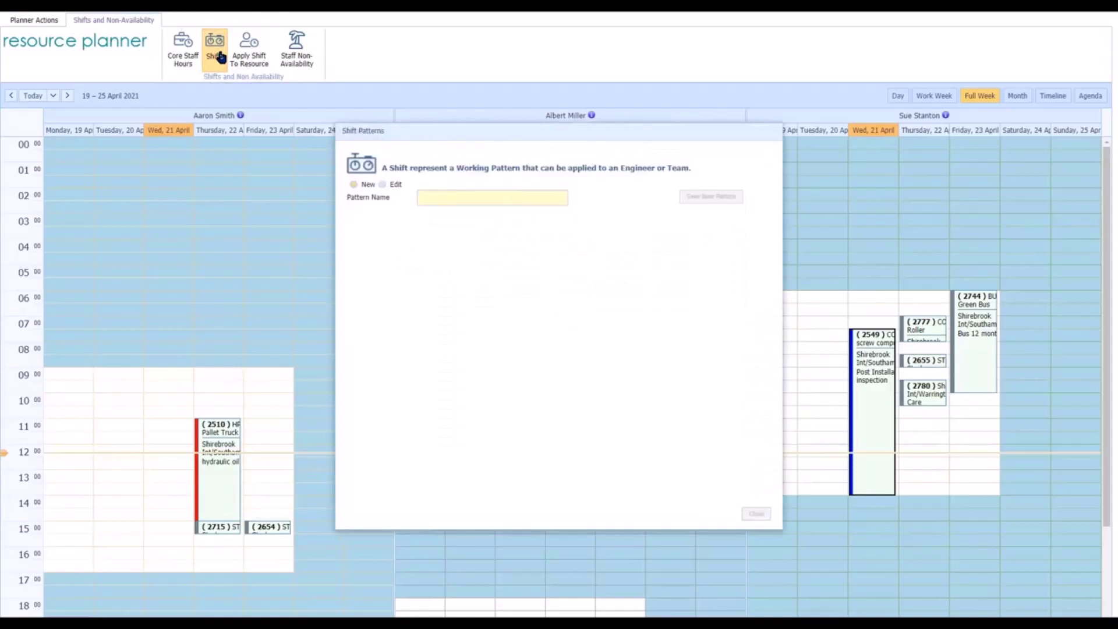
{"action": "left_click", "coordinate": [382, 184]}
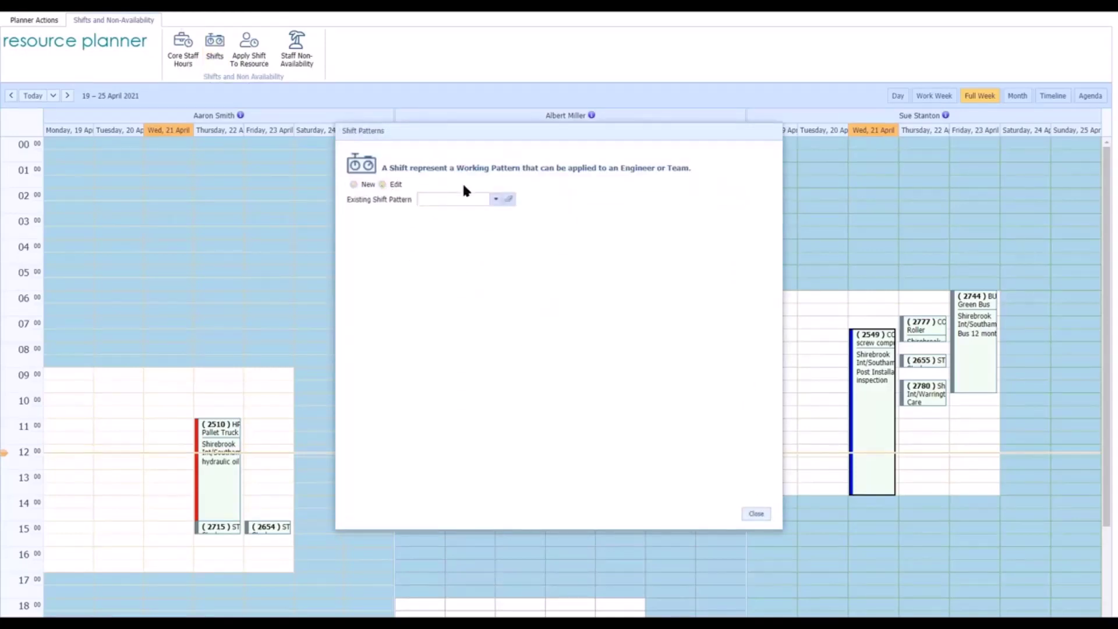
{"action": "left_click", "coordinate": [496, 199]}
{"action": "left_click", "coordinate": [442, 241]}
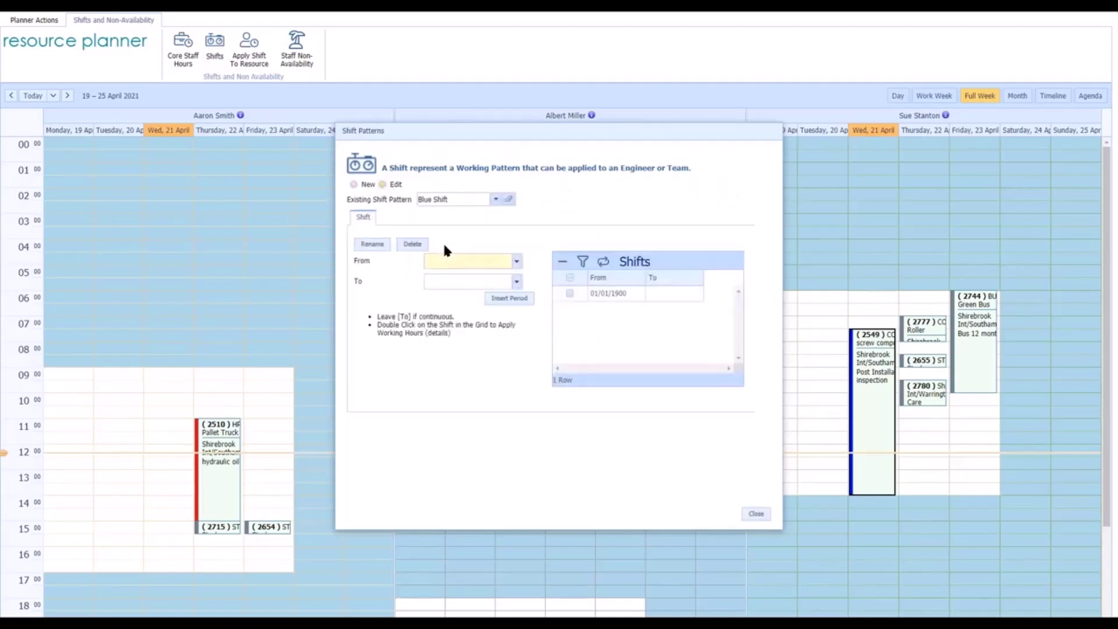
{"action": "double_click", "coordinate": [611, 291]}
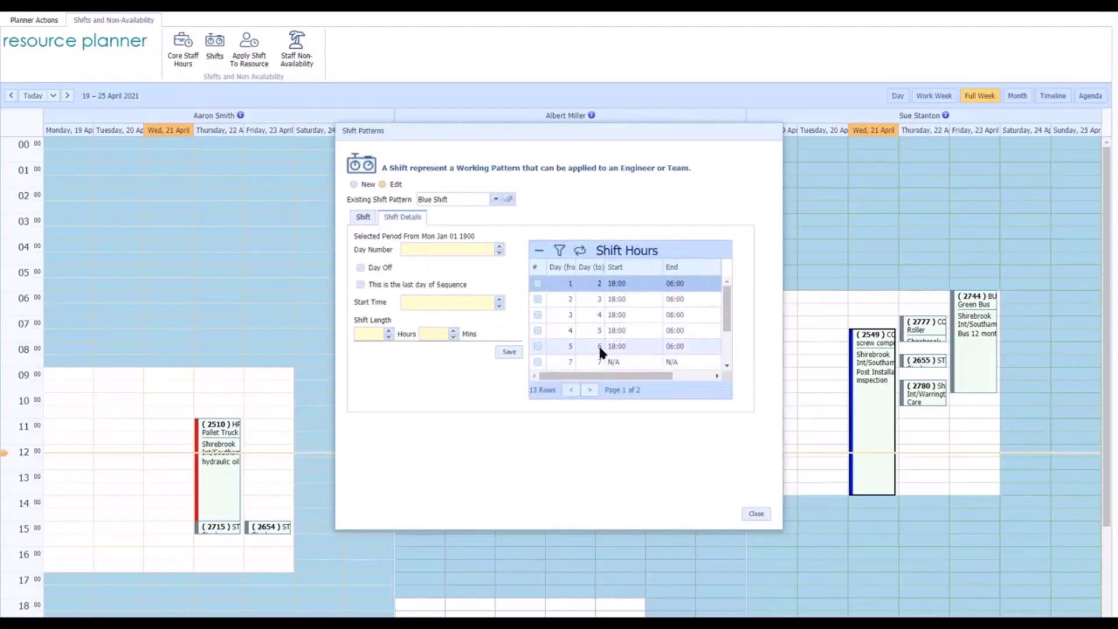
{"action": "scroll", "coordinate": [599, 349], "scroll_direction": "down", "scroll_amount": 2}
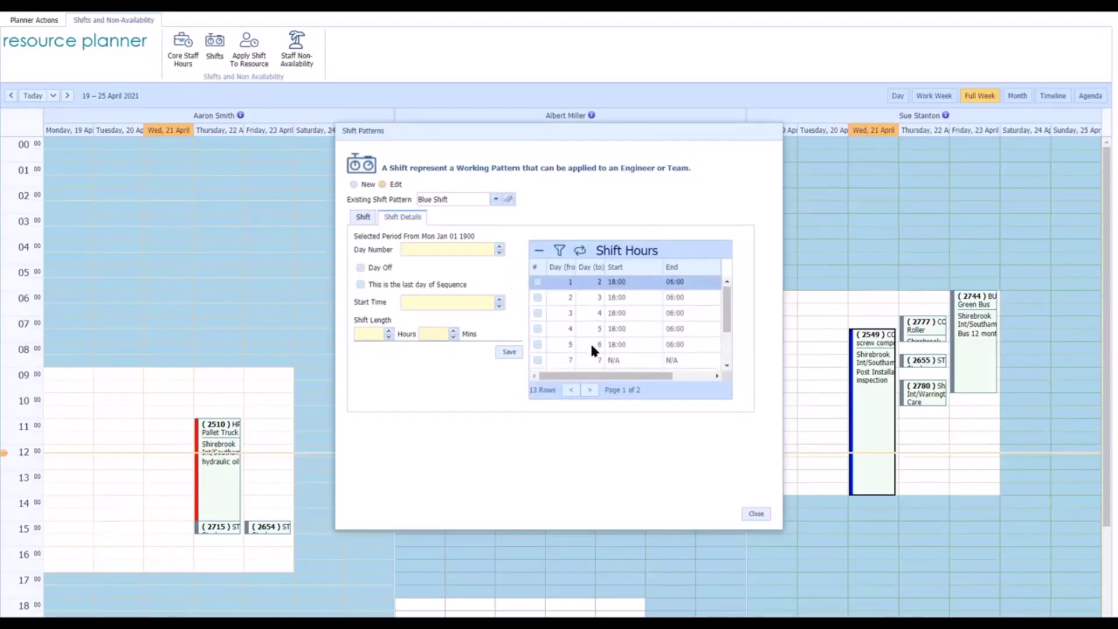
{"action": "left_click", "coordinate": [591, 389]}
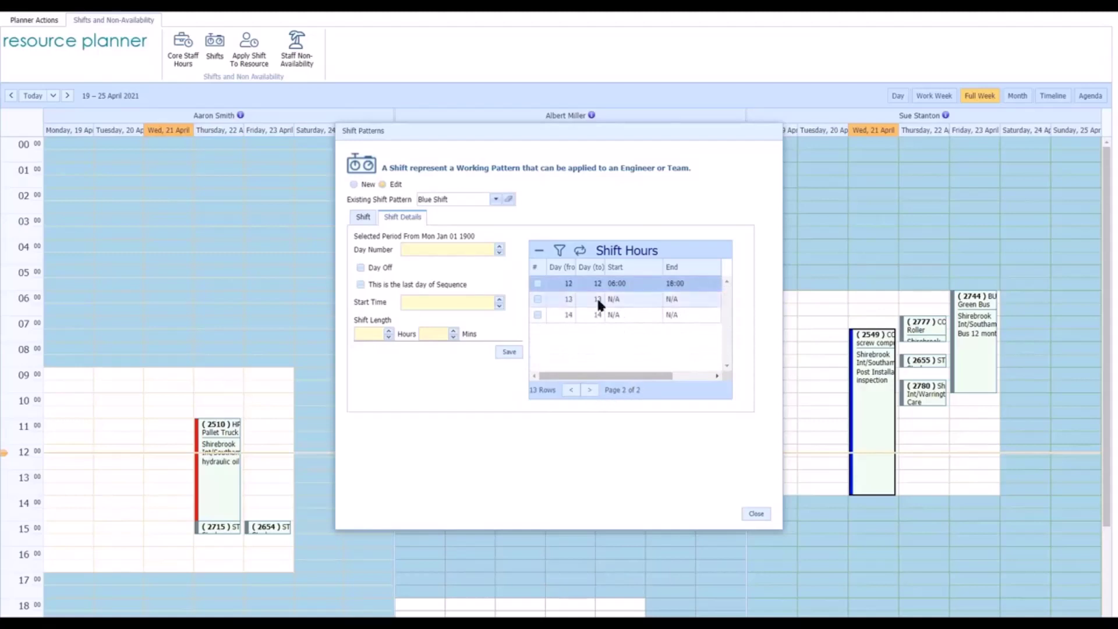
{"action": "left_click", "coordinate": [573, 391]}
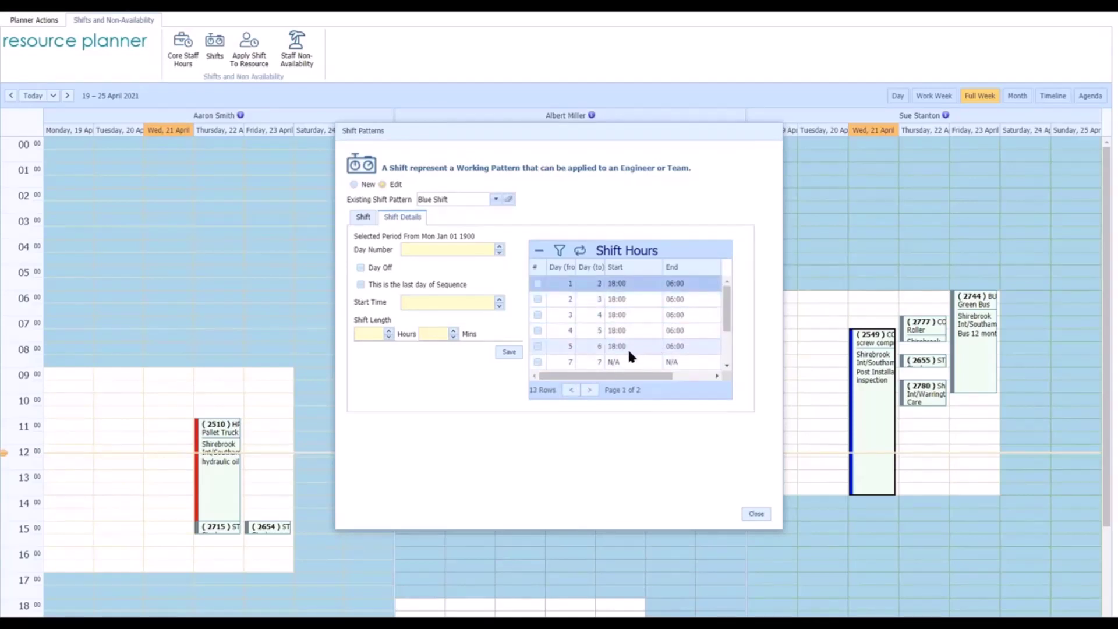
{"action": "scroll", "coordinate": [625, 361], "scroll_direction": "down", "scroll_amount": 2}
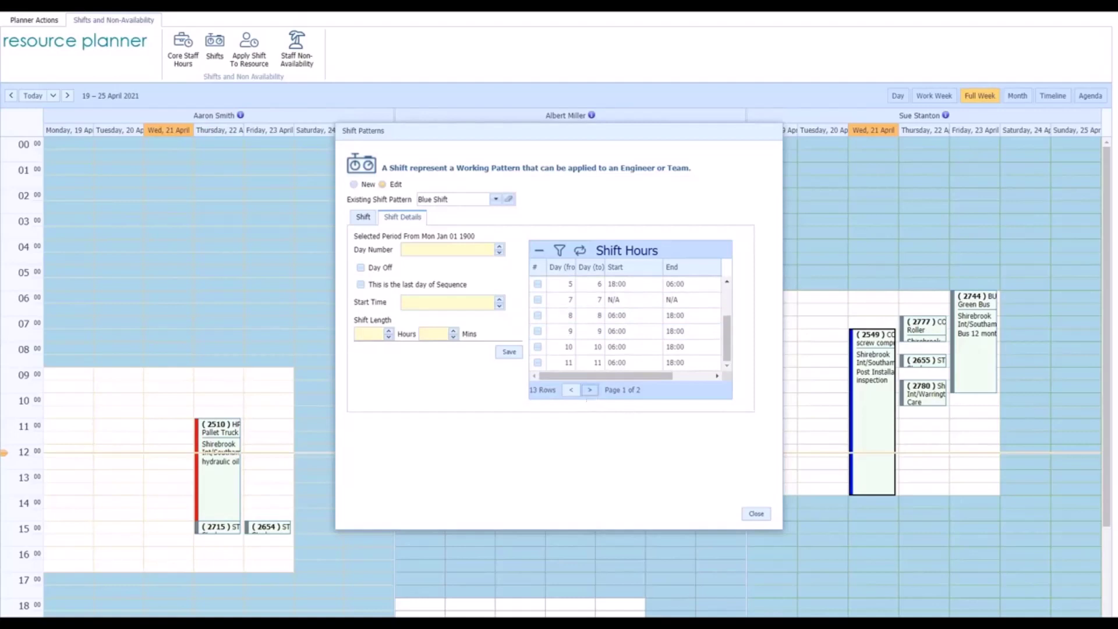
{"action": "left_click", "coordinate": [590, 390]}
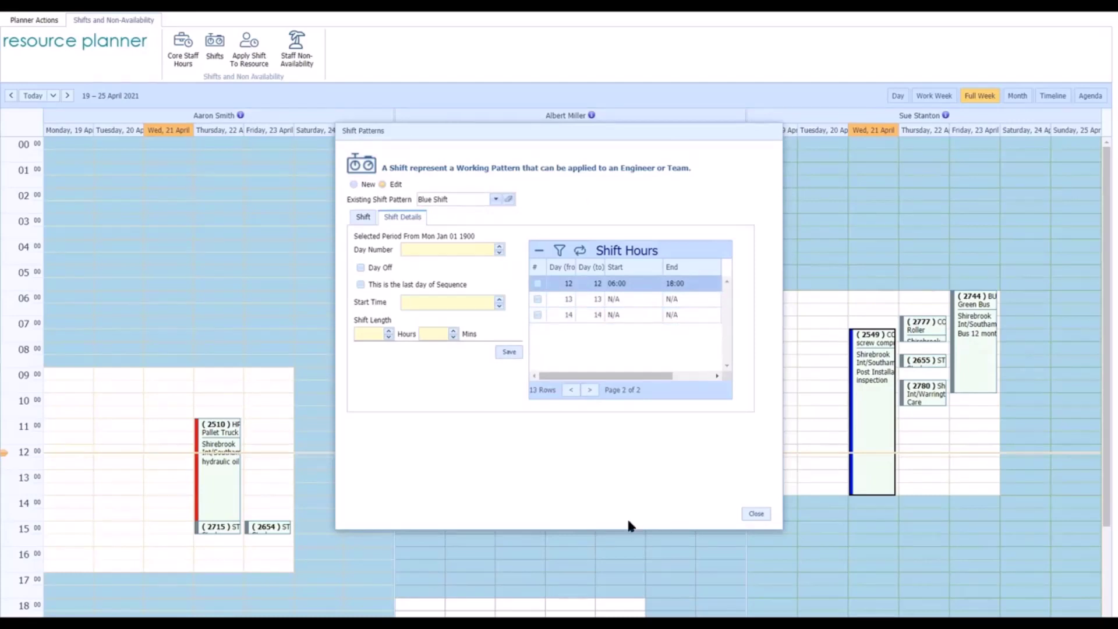
{"action": "left_click", "coordinate": [755, 515]}
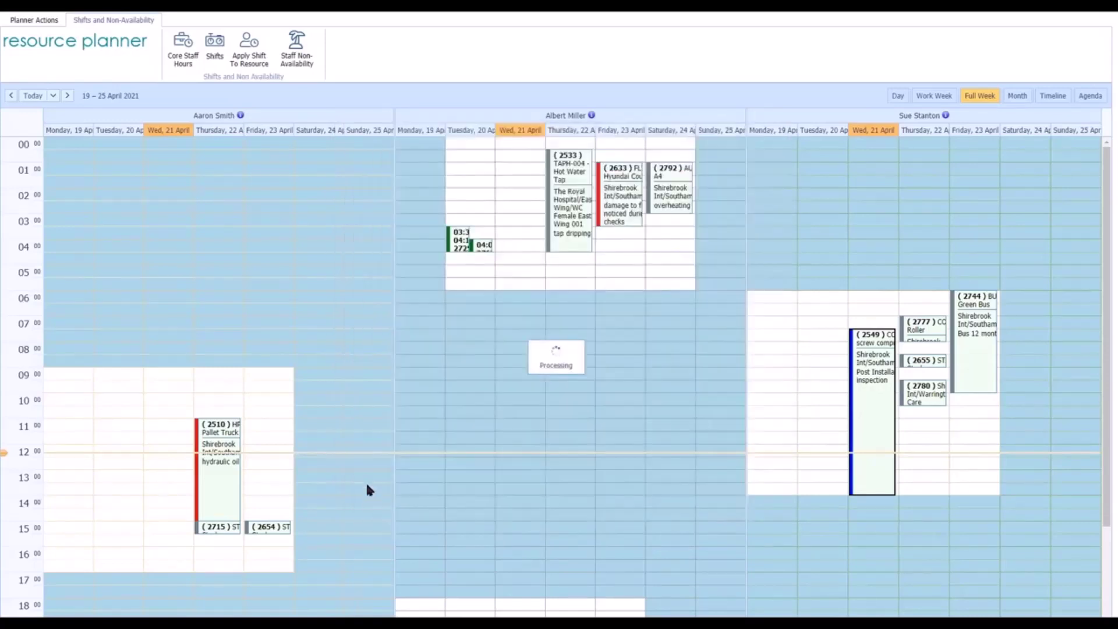
Start a shift assignment for the engineer listed directly after the planner's middle resource, choosing Blue Shift with a from date of 26/04/2021.
{"action": "left_click", "coordinate": [254, 58]}
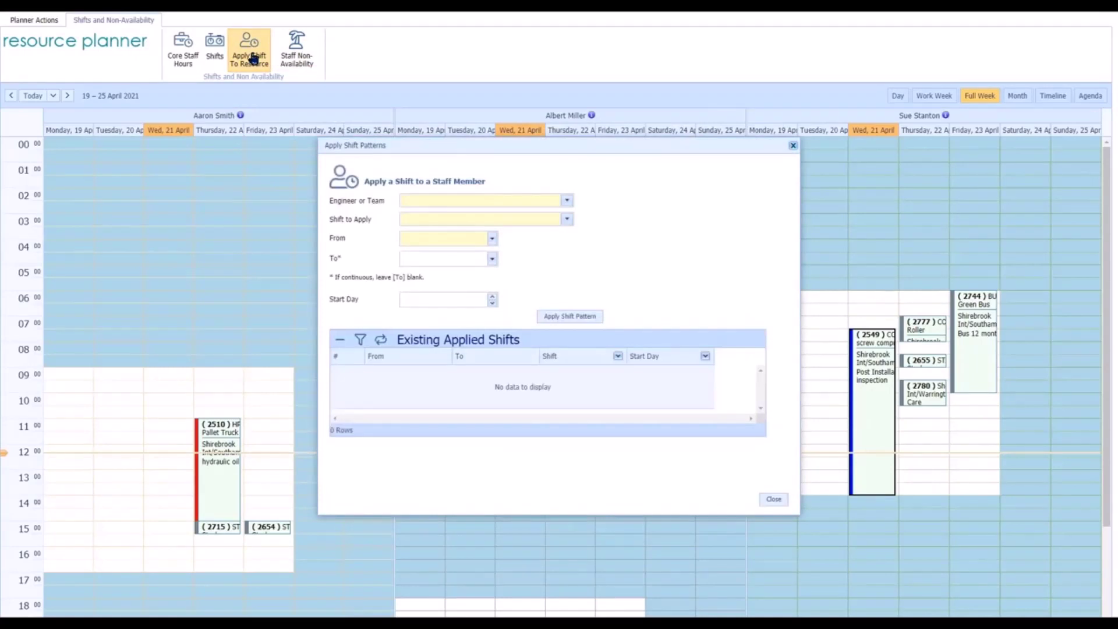
{"action": "left_click", "coordinate": [567, 200]}
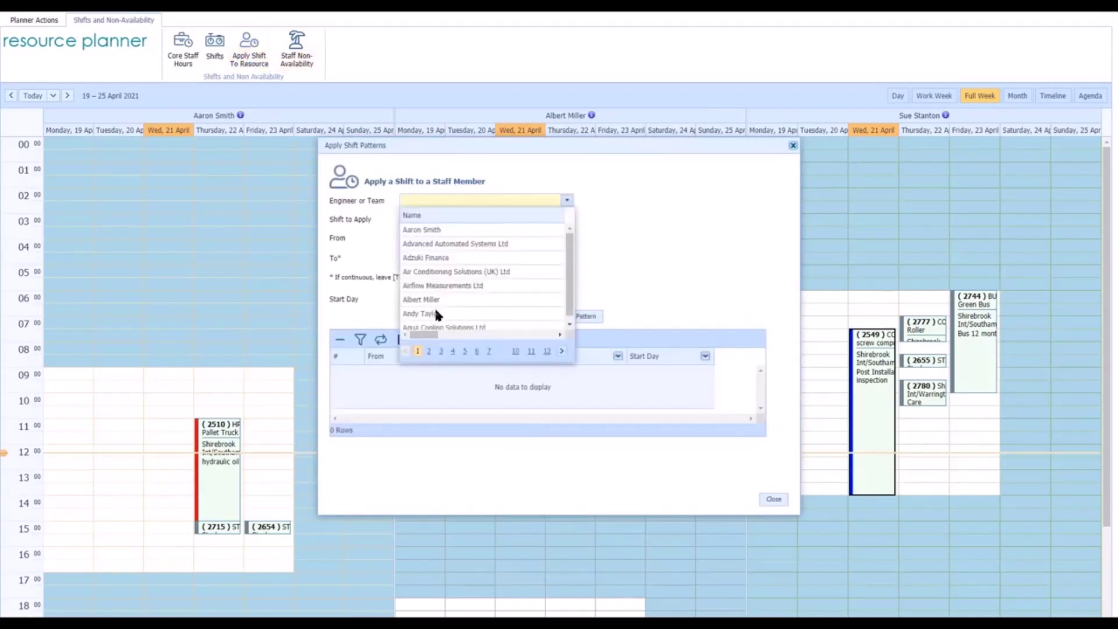
{"action": "left_click", "coordinate": [438, 314]}
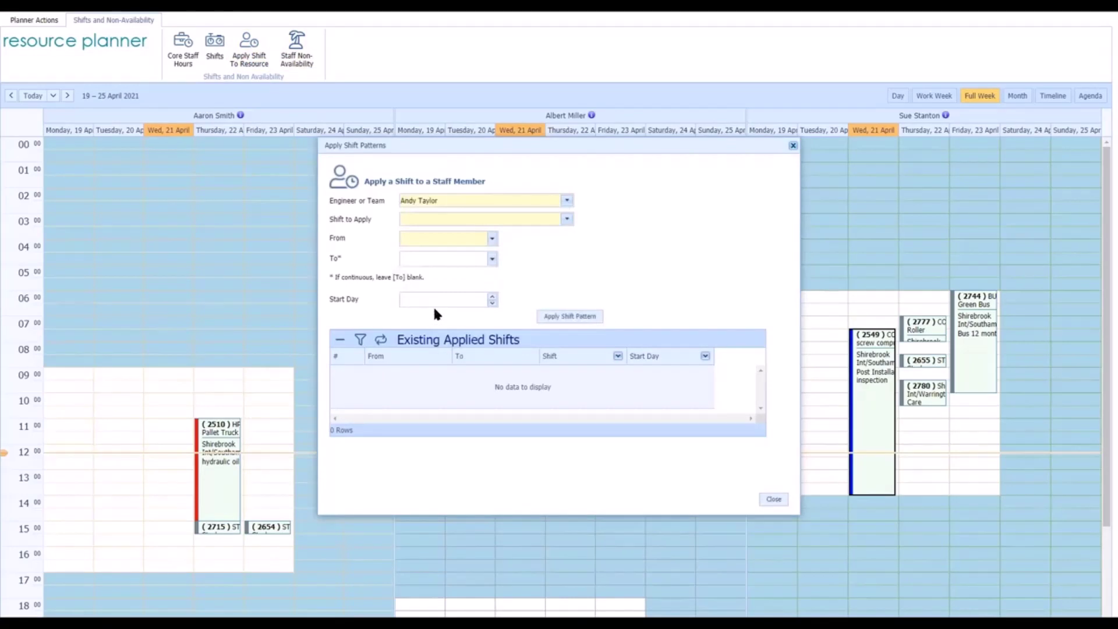
{"action": "left_click", "coordinate": [567, 219]}
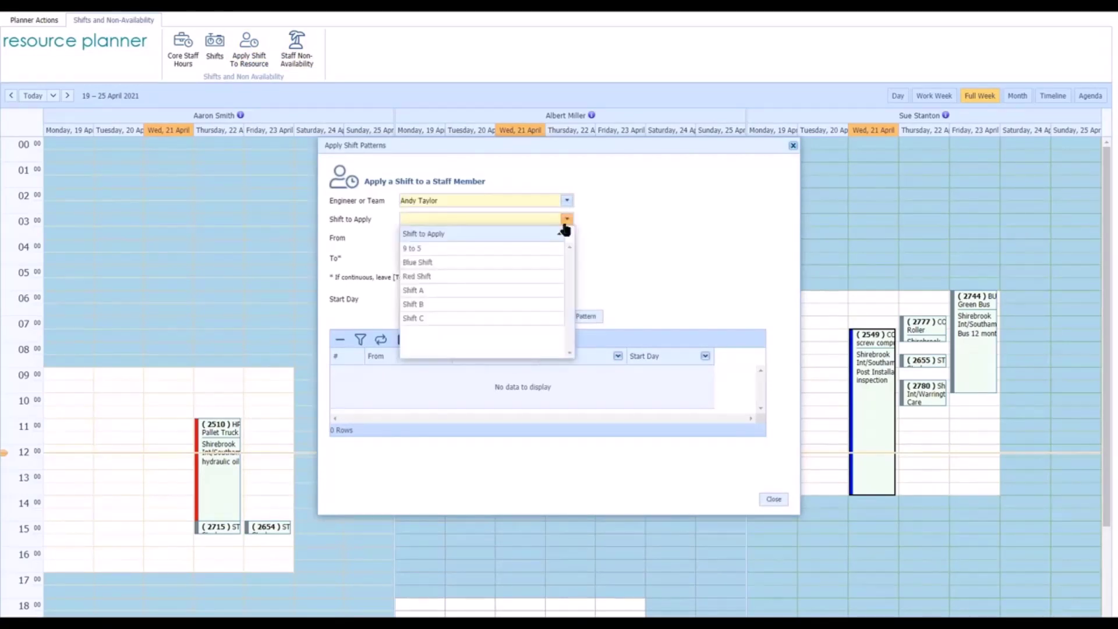
{"action": "left_click", "coordinate": [421, 263]}
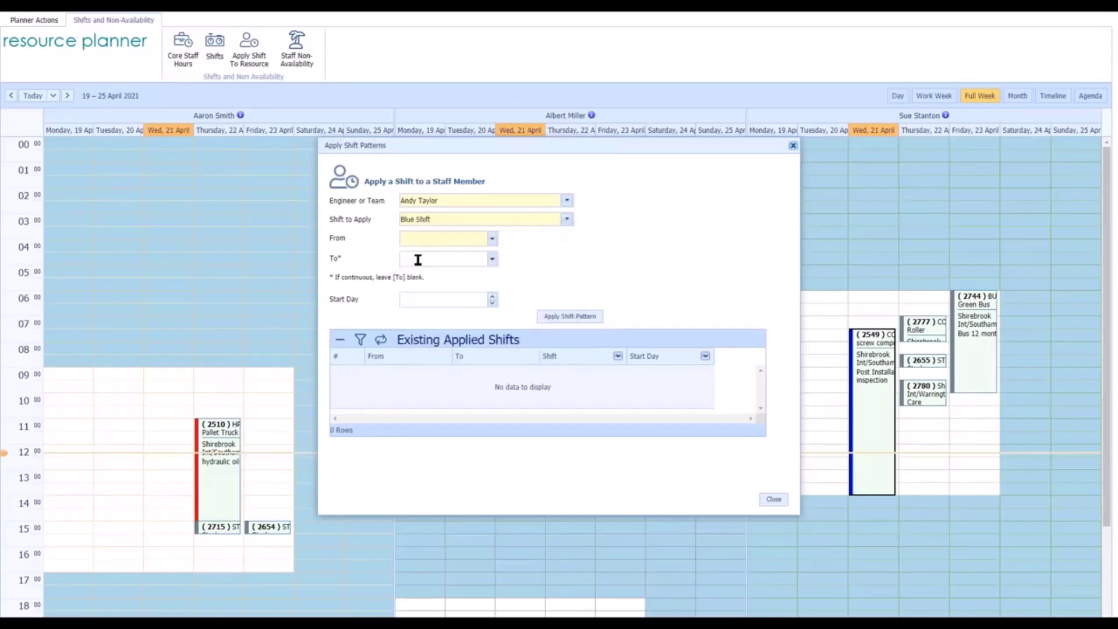
{"action": "left_click", "coordinate": [492, 239]}
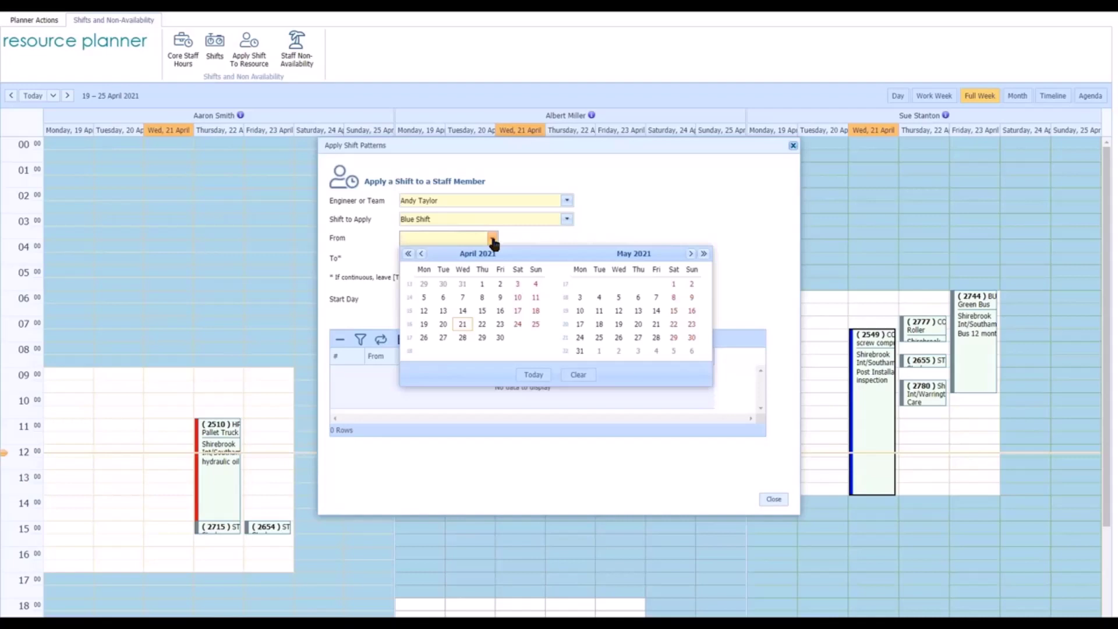
{"action": "left_click", "coordinate": [424, 338]}
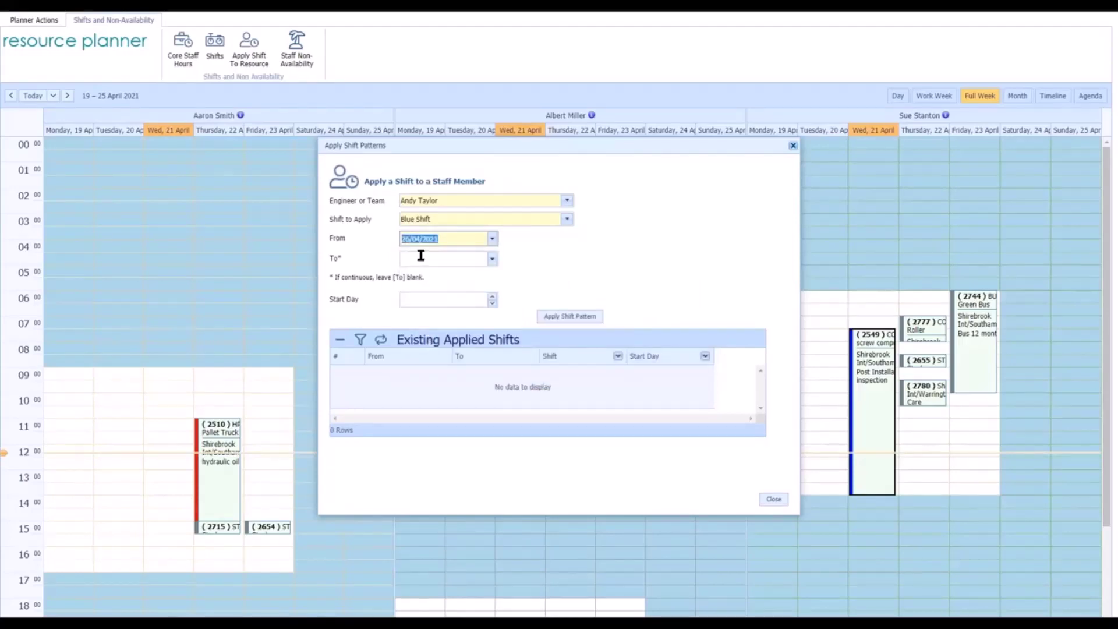
Leave the shift's end date blank, set its start day to 7, apply the shift pattern and close the dialog.
{"action": "left_click", "coordinate": [492, 259]}
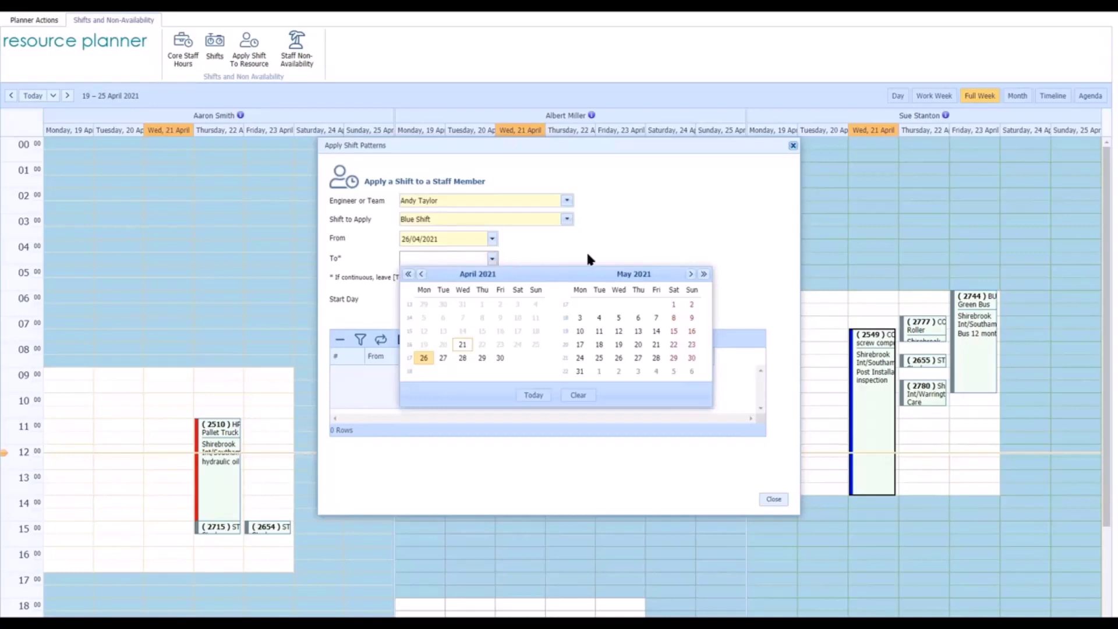
{"action": "left_click", "coordinate": [657, 222]}
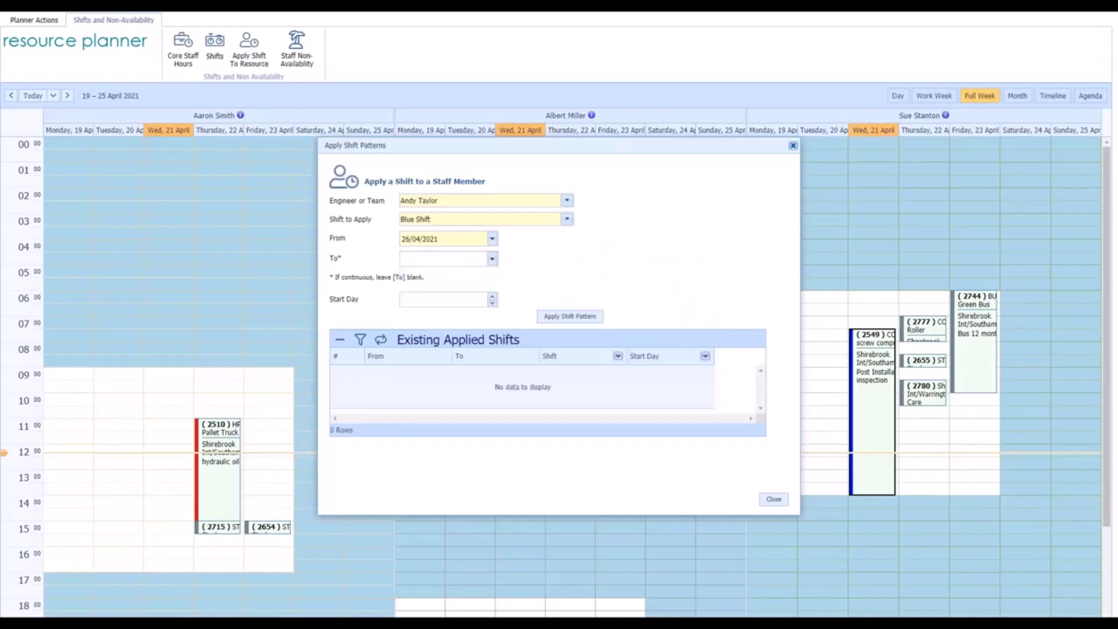
{"action": "left_click", "coordinate": [441, 304]}
{"action": "left_click", "coordinate": [420, 239]}
{"action": "type", "text": "7"}
{"action": "left_click", "coordinate": [570, 318]}
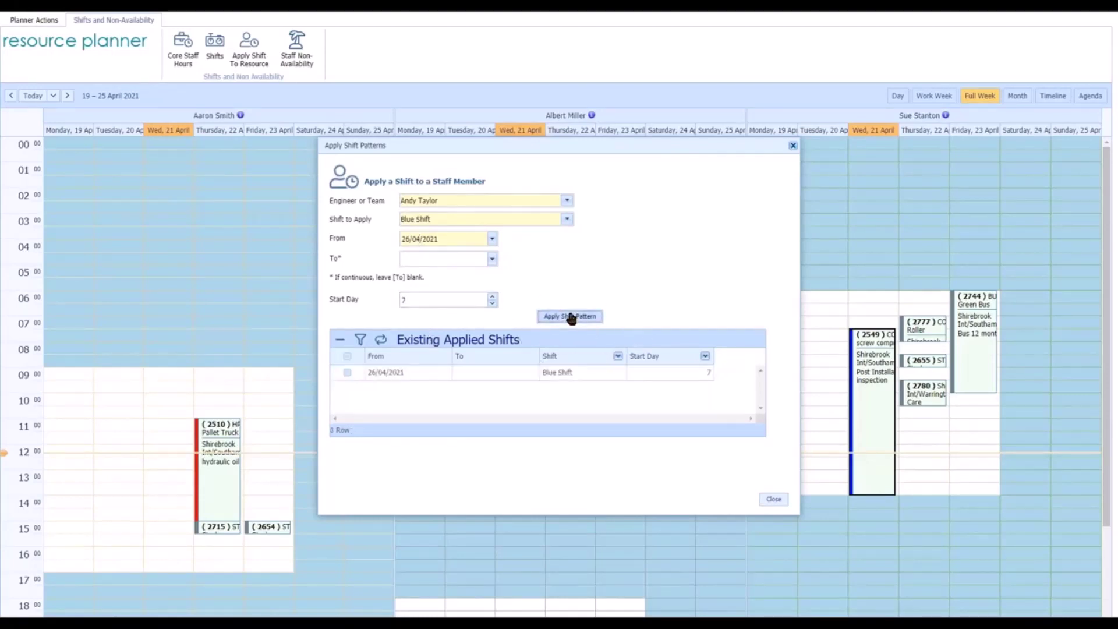
{"action": "left_click", "coordinate": [774, 501]}
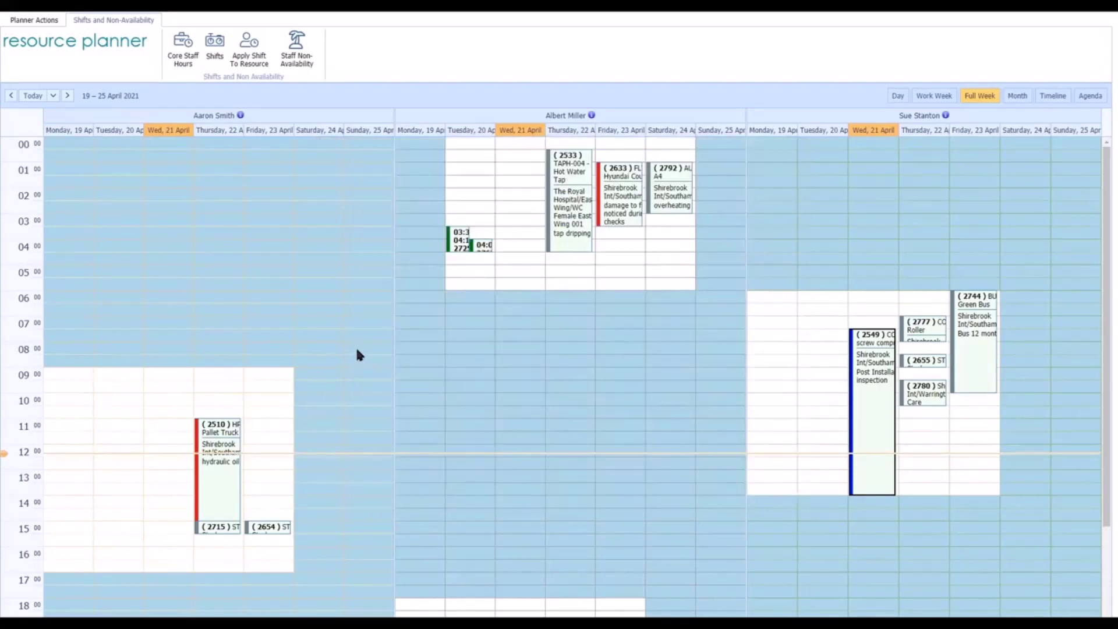
Replace the middle resource in the assigned-to grouping with the engineer given the Blue Shift, and show the week of 26 April – 02 May 2021.
{"action": "left_click", "coordinate": [35, 20]}
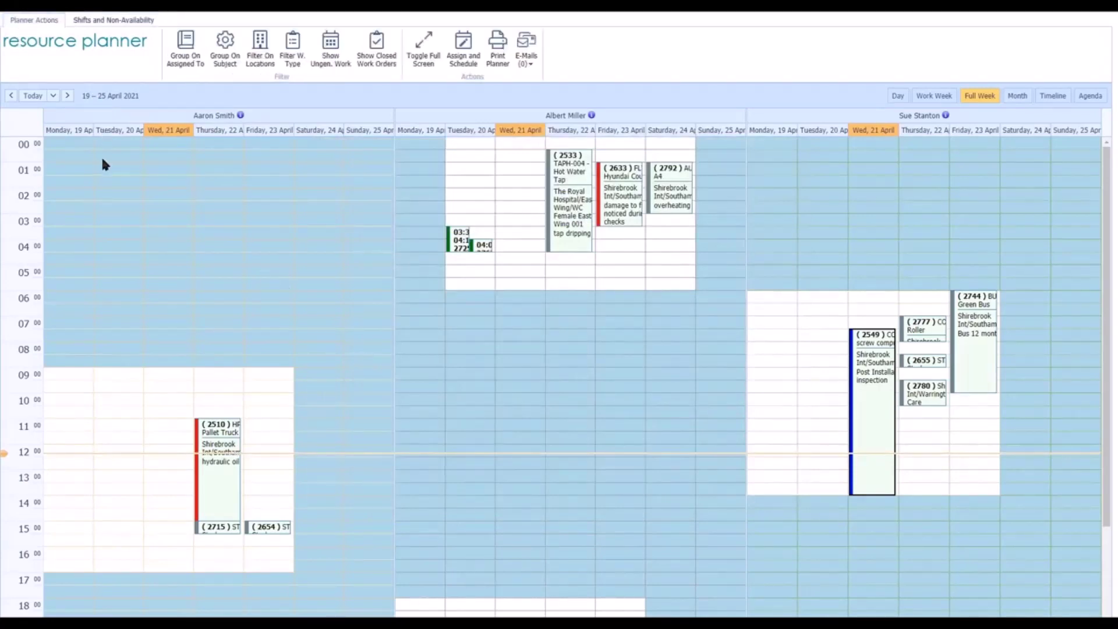
{"action": "left_click", "coordinate": [187, 51]}
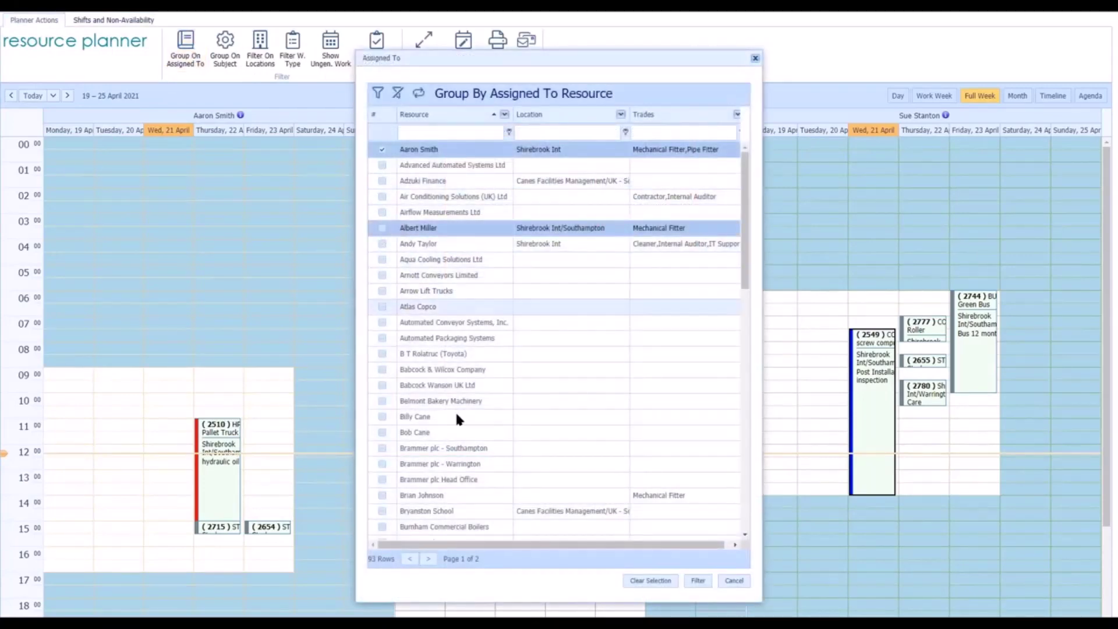
{"action": "left_click", "coordinate": [382, 245]}
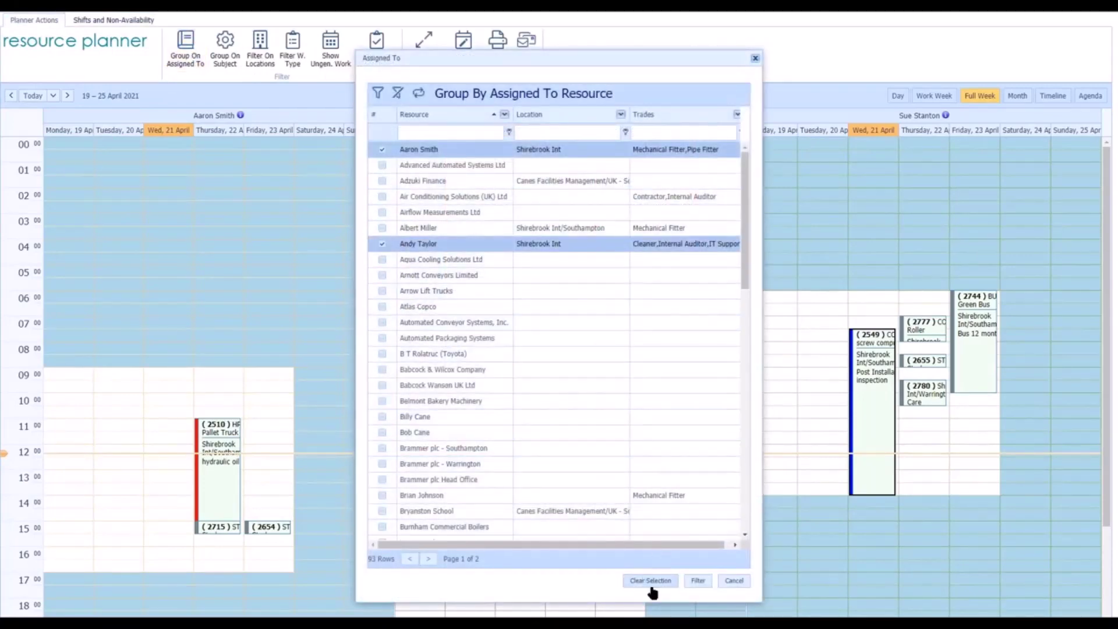
{"action": "left_click", "coordinate": [698, 580]}
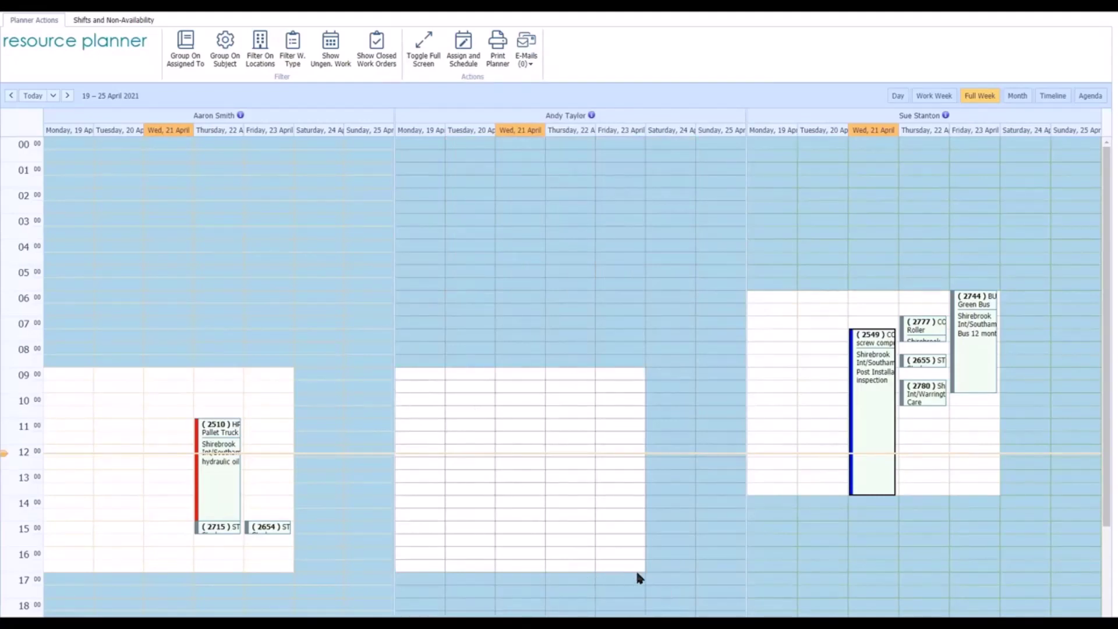
{"action": "left_click", "coordinate": [68, 96]}
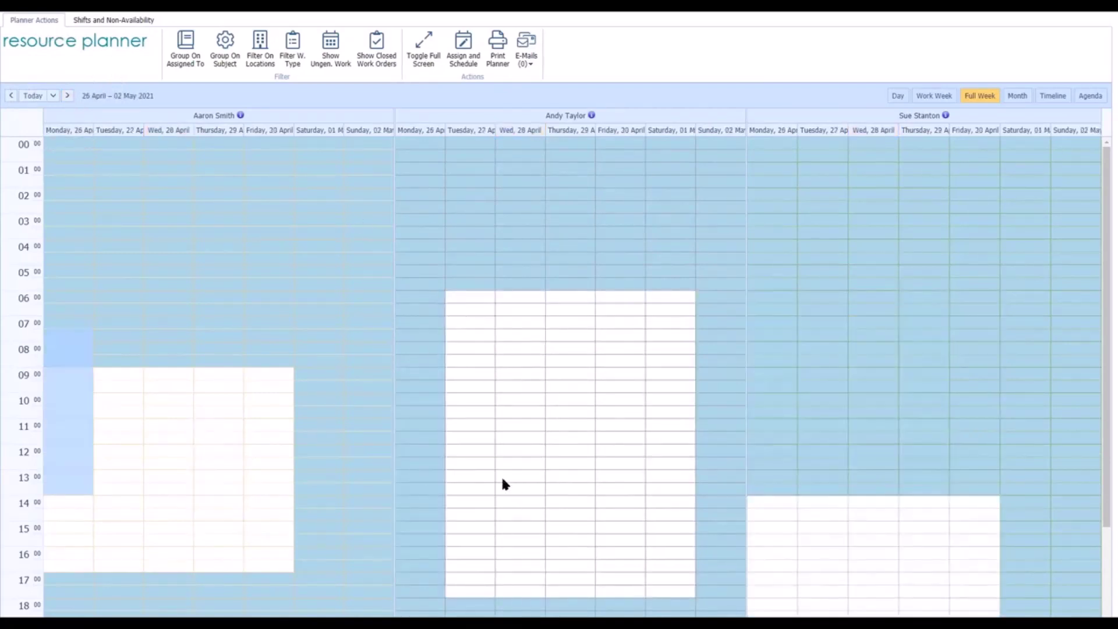
{"action": "scroll", "coordinate": [504, 484], "scroll_direction": "down", "scroll_amount": 2}
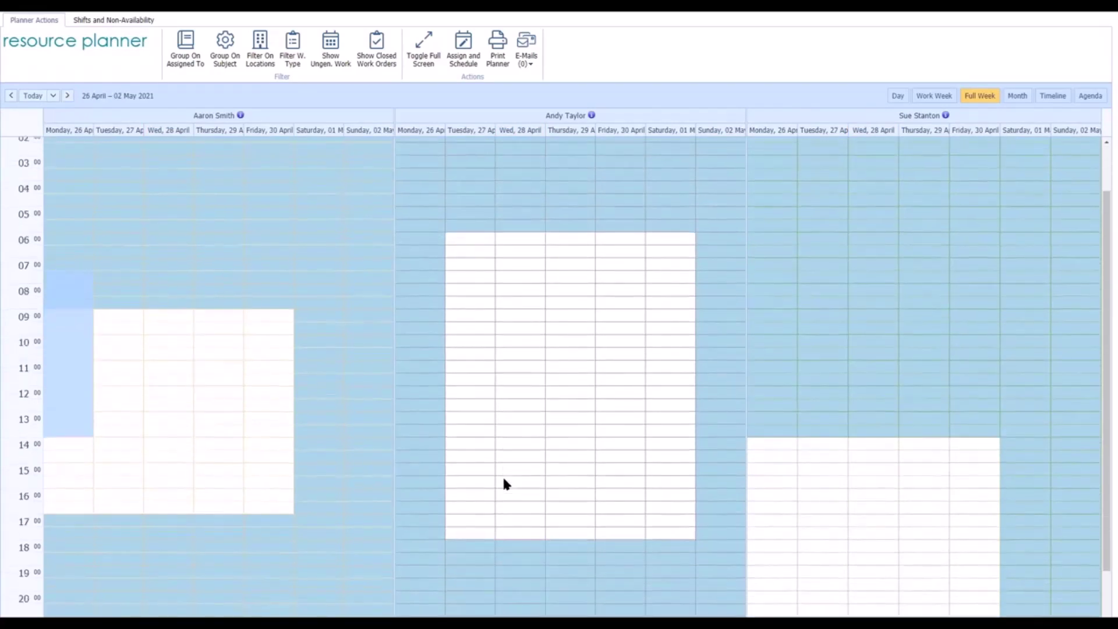
Return the planner to the current week and start a non-availability entry for the staff member in the planner's first column.
{"action": "scroll", "coordinate": [505, 466], "scroll_direction": "up", "scroll_amount": 2}
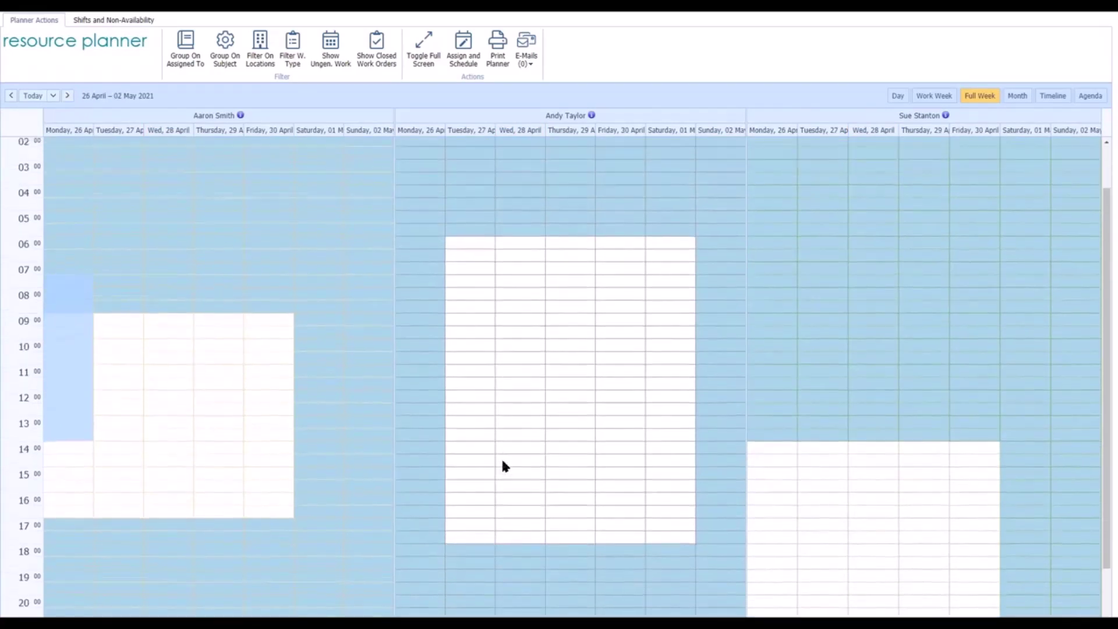
{"action": "left_click", "coordinate": [31, 97]}
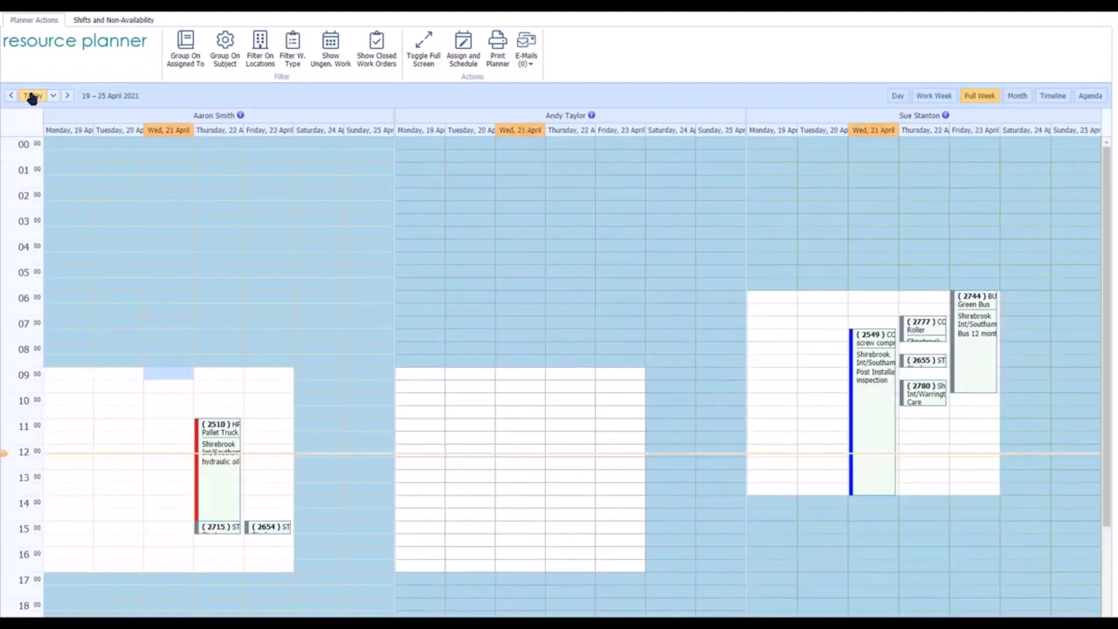
{"action": "left_click", "coordinate": [107, 21]}
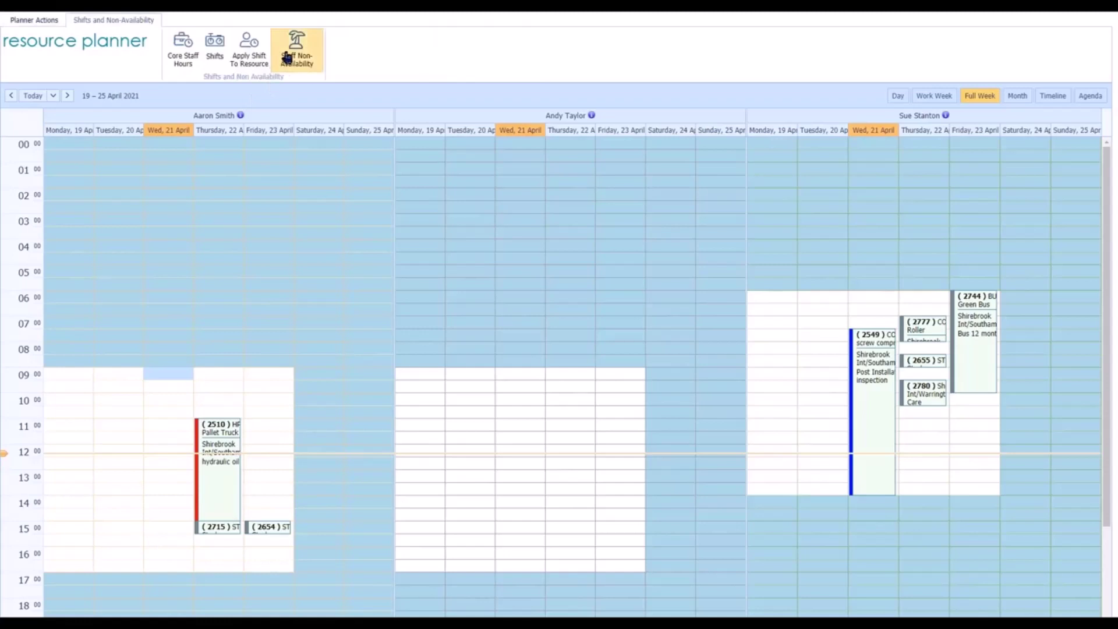
{"action": "left_click", "coordinate": [288, 57]}
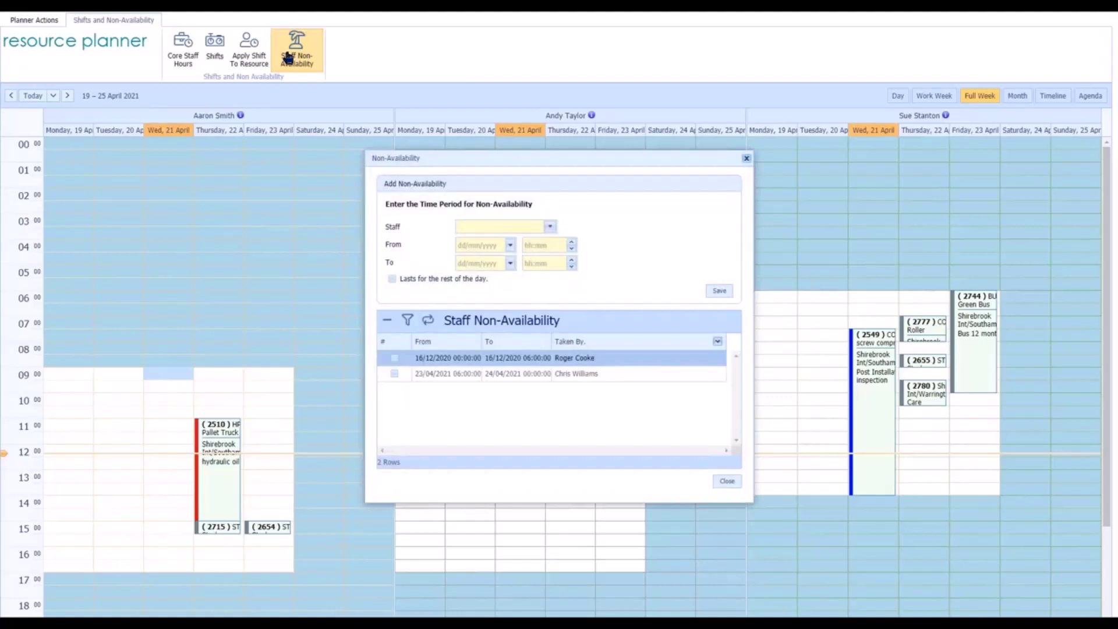
{"action": "left_click", "coordinate": [550, 226]}
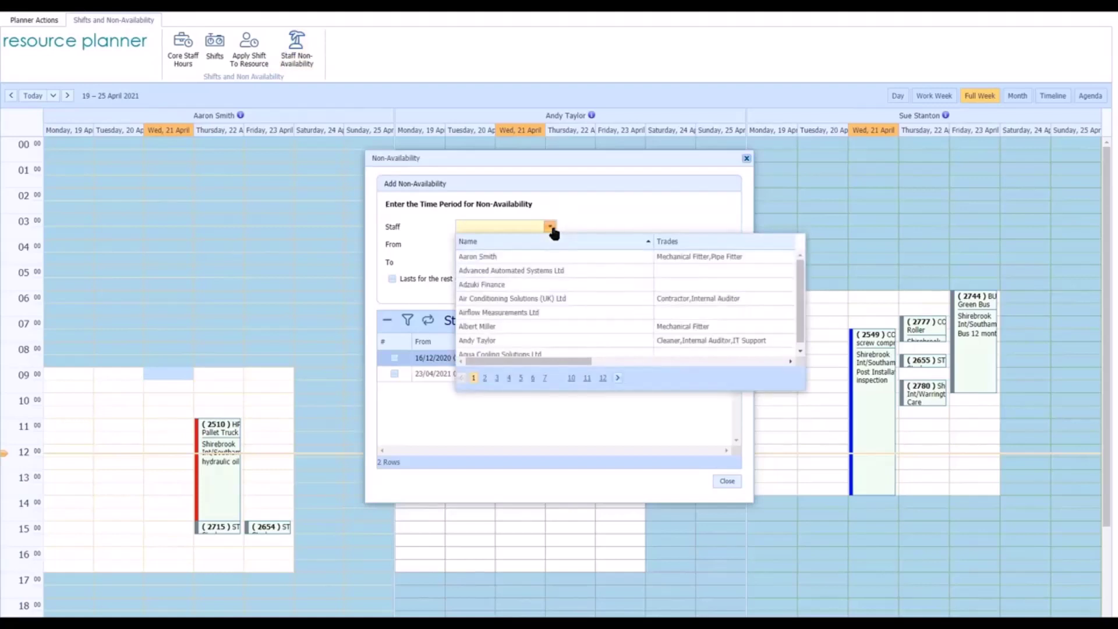
{"action": "left_click", "coordinate": [481, 258]}
Set the non-availability period from 22/04/2021 00:00 to 24/04/2021 09:00.
{"action": "left_click", "coordinate": [510, 246]}
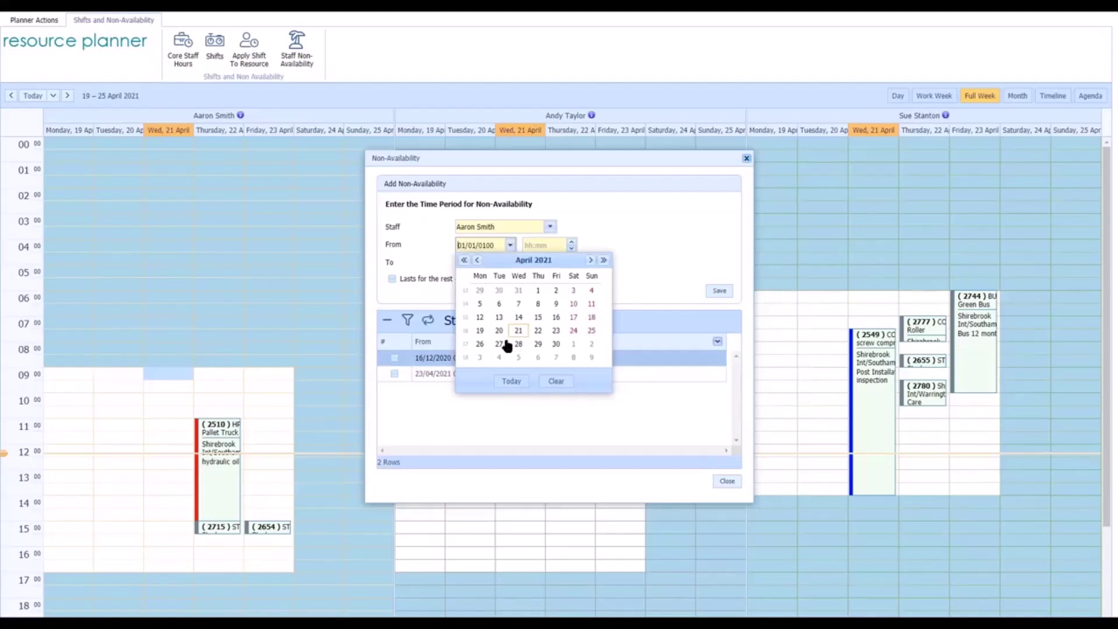
{"action": "left_click", "coordinate": [538, 331]}
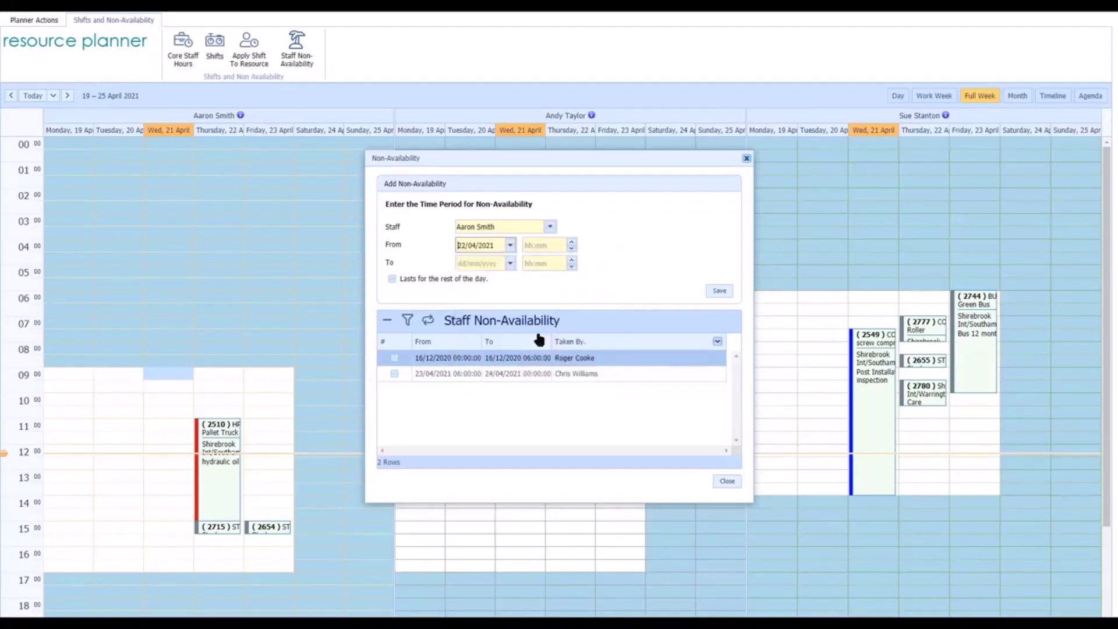
{"action": "left_click", "coordinate": [542, 245]}
{"action": "type", "text": "00:00"}
{"action": "left_click", "coordinate": [510, 263]}
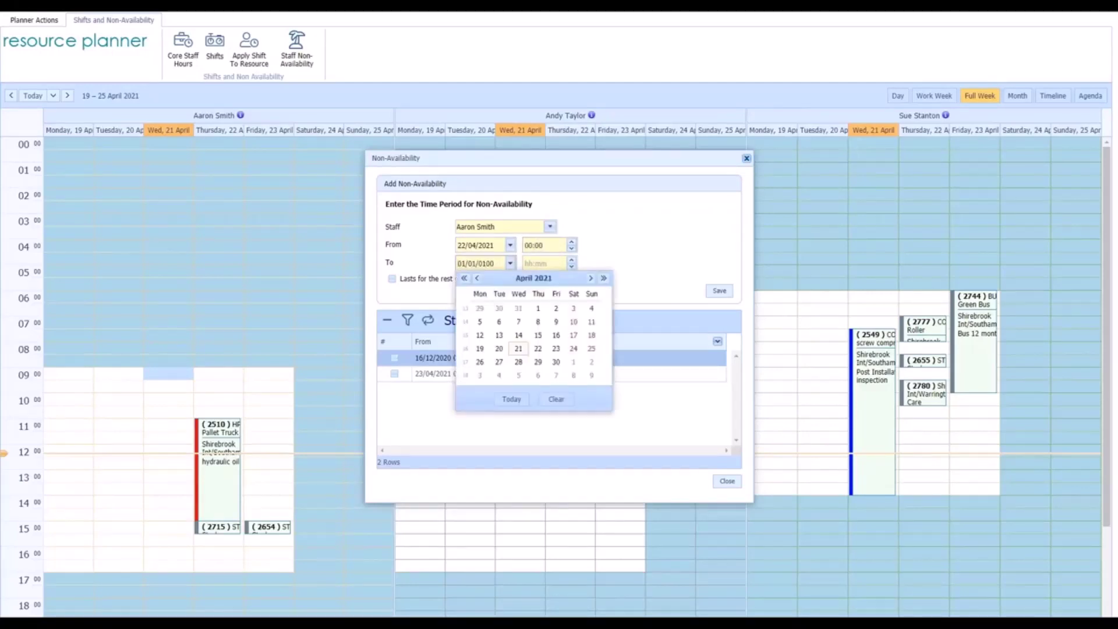
{"action": "left_click", "coordinate": [574, 348]}
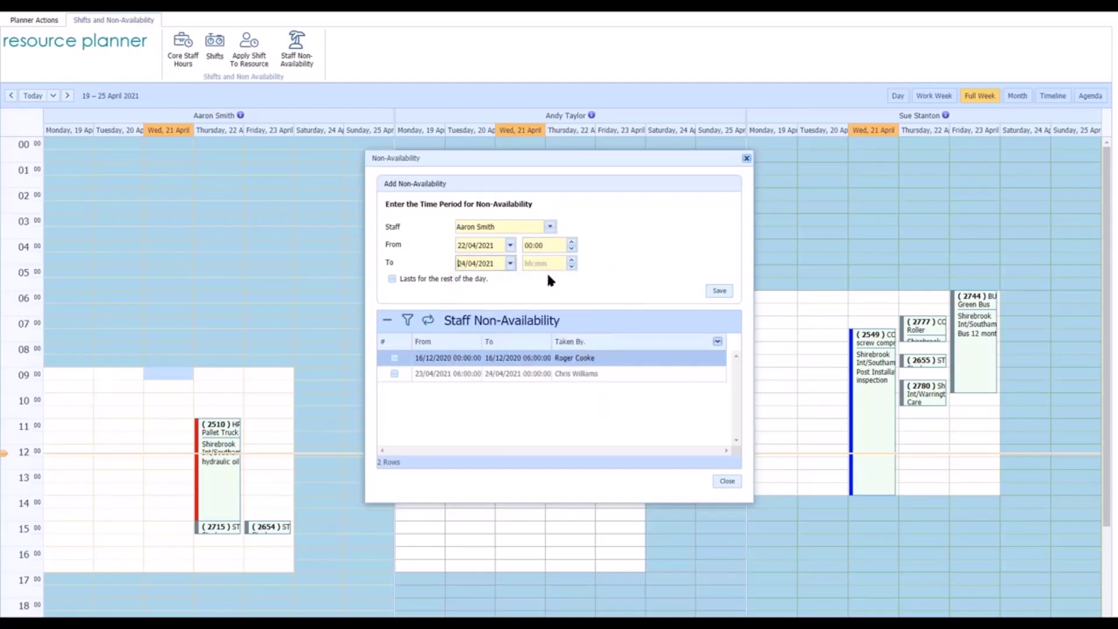
{"action": "left_click", "coordinate": [542, 263]}
{"action": "type", "text": "09:00"}
Save the non-availability period, accepting the conflict with assigned work orders, and close the dialog.
{"action": "left_click", "coordinate": [721, 291]}
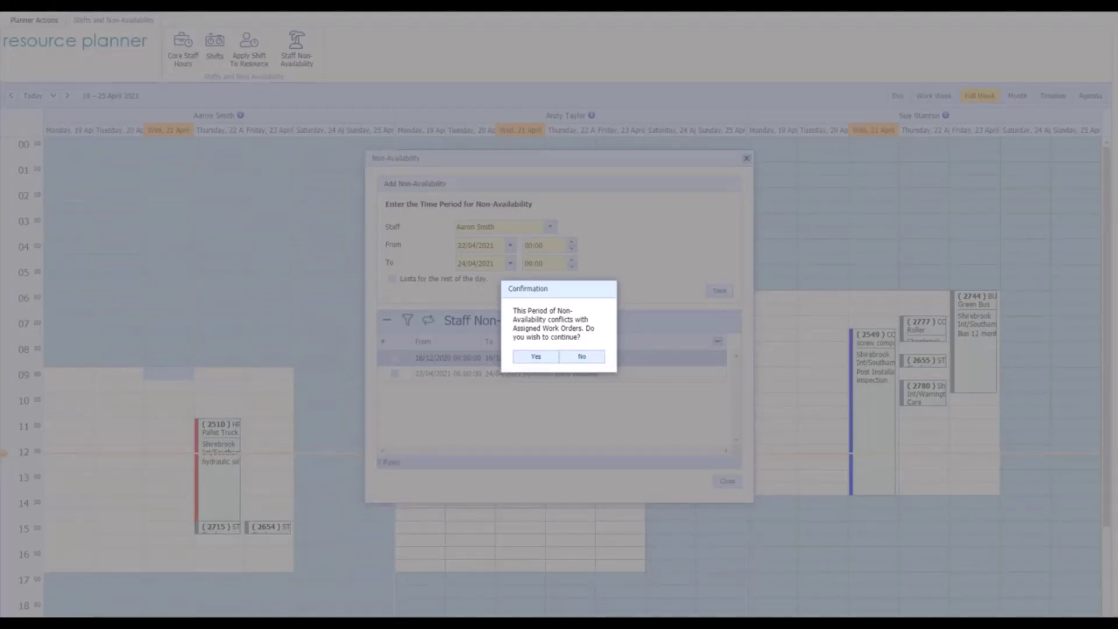
{"action": "left_click", "coordinate": [537, 356]}
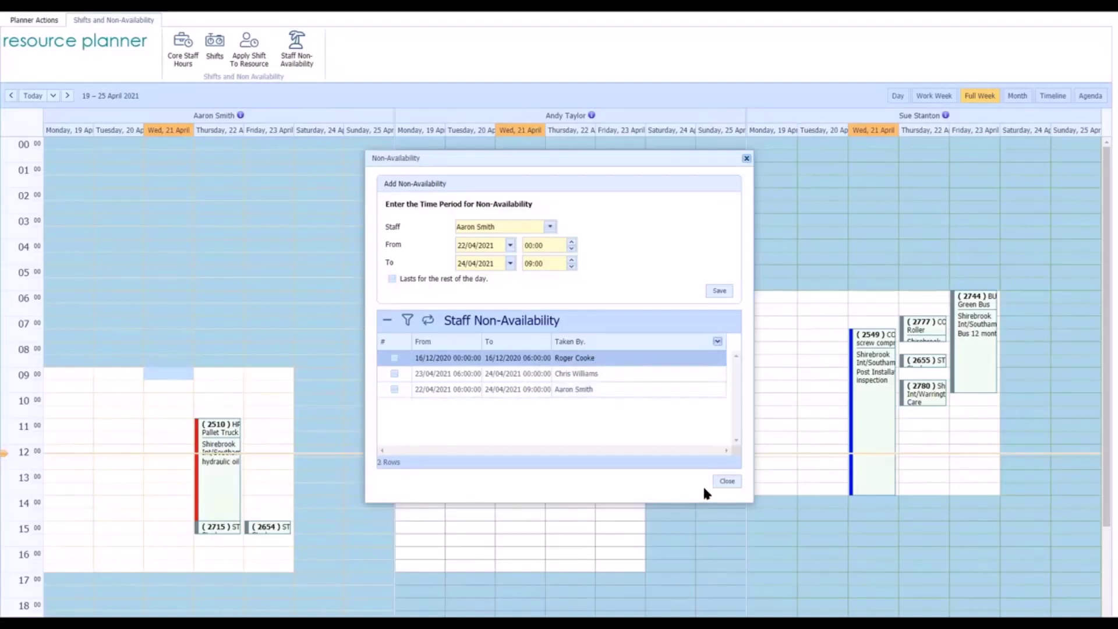
{"action": "left_click", "coordinate": [727, 481]}
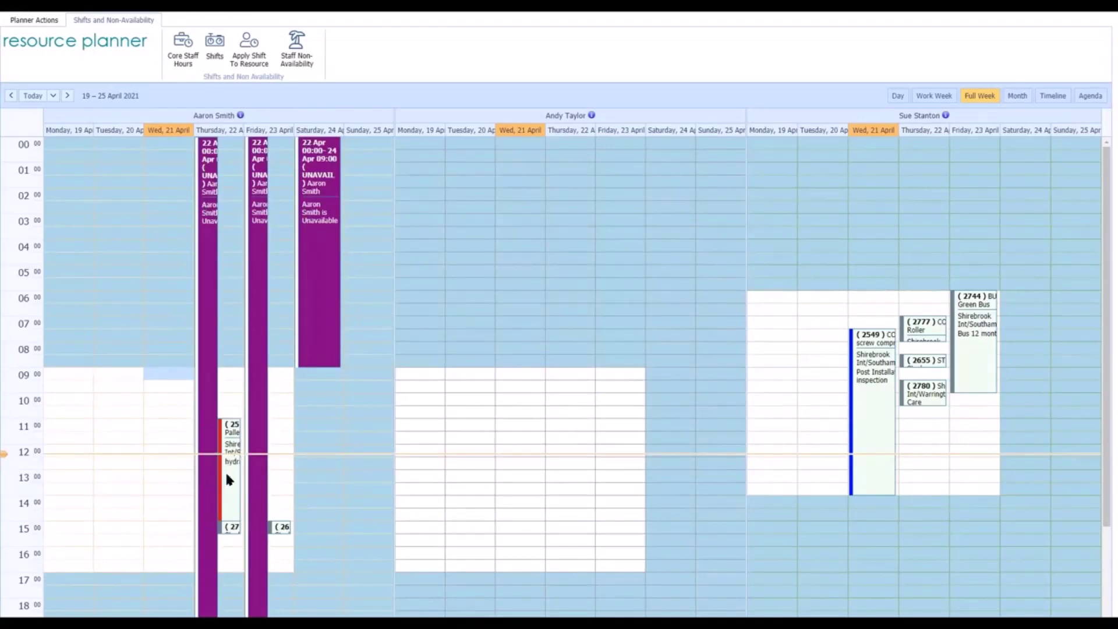
Reassign the unavailable engineer's three work orders to the middle resource: the pallet truck job on Thursday 22 April, the other two on Friday 23 April.
{"action": "left_click_drag", "start_coordinate": [224, 470], "coordinate": [558, 507]}
{"action": "left_click_drag", "start_coordinate": [232, 533], "coordinate": [606, 389]}
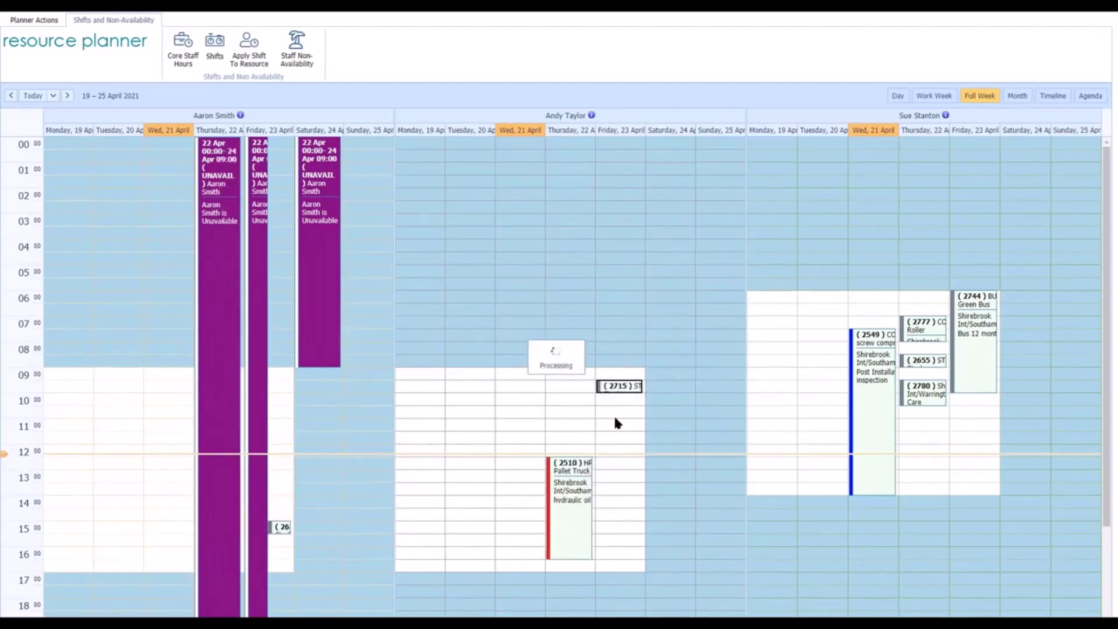
{"action": "left_click_drag", "start_coordinate": [277, 530], "coordinate": [620, 421]}
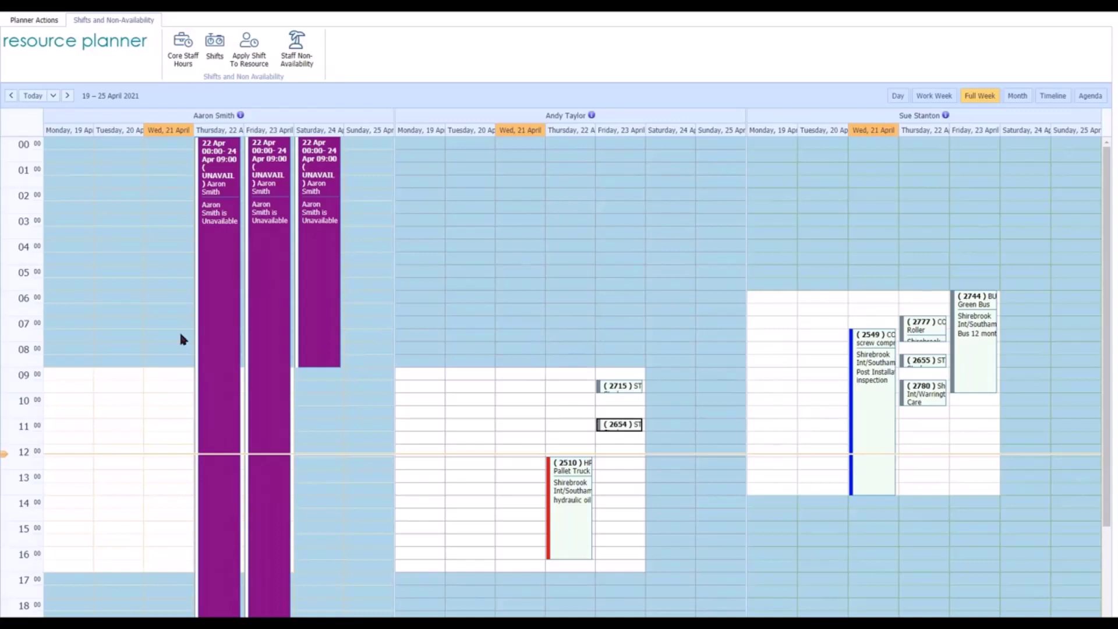
Send the pending e-mails for the planner's rescheduled work orders.
{"action": "left_click", "coordinate": [41, 22]}
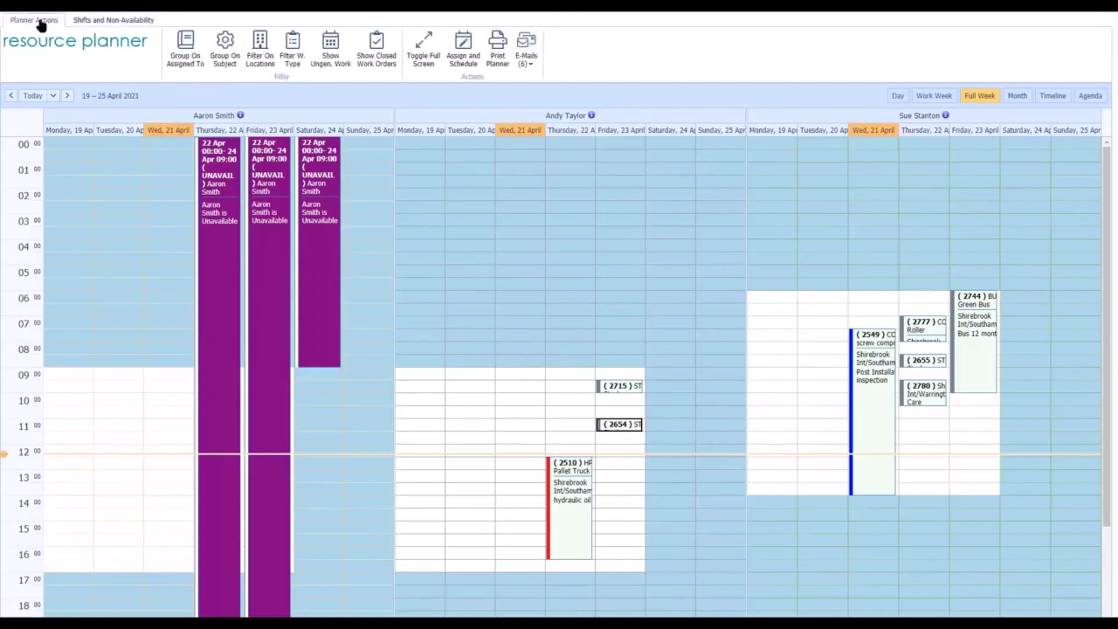
{"action": "left_click", "coordinate": [534, 67]}
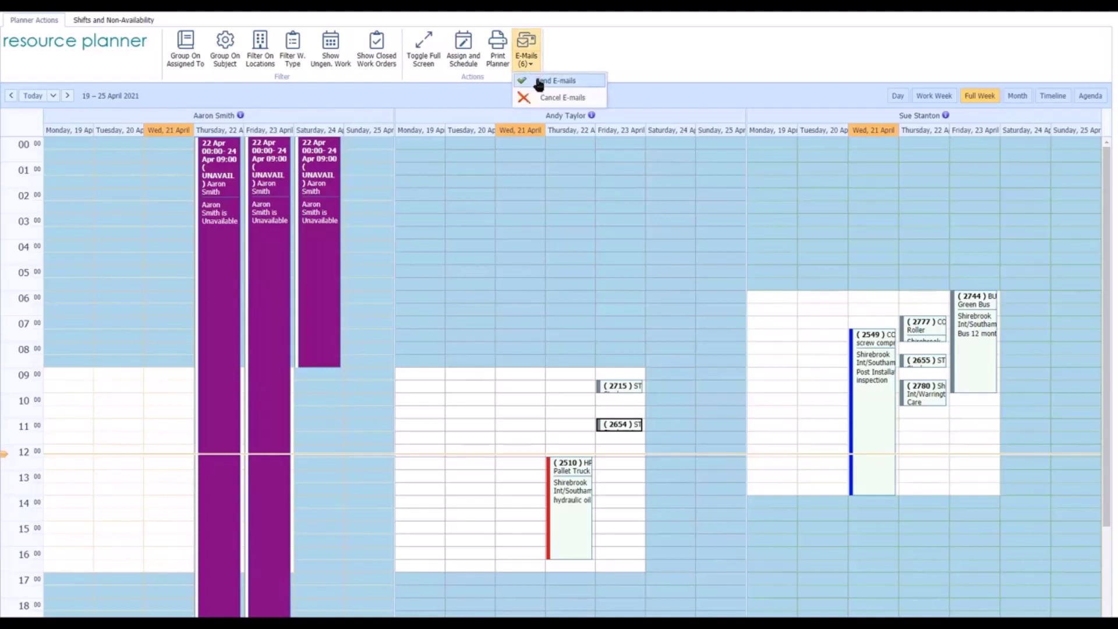
{"action": "left_click", "coordinate": [539, 85]}
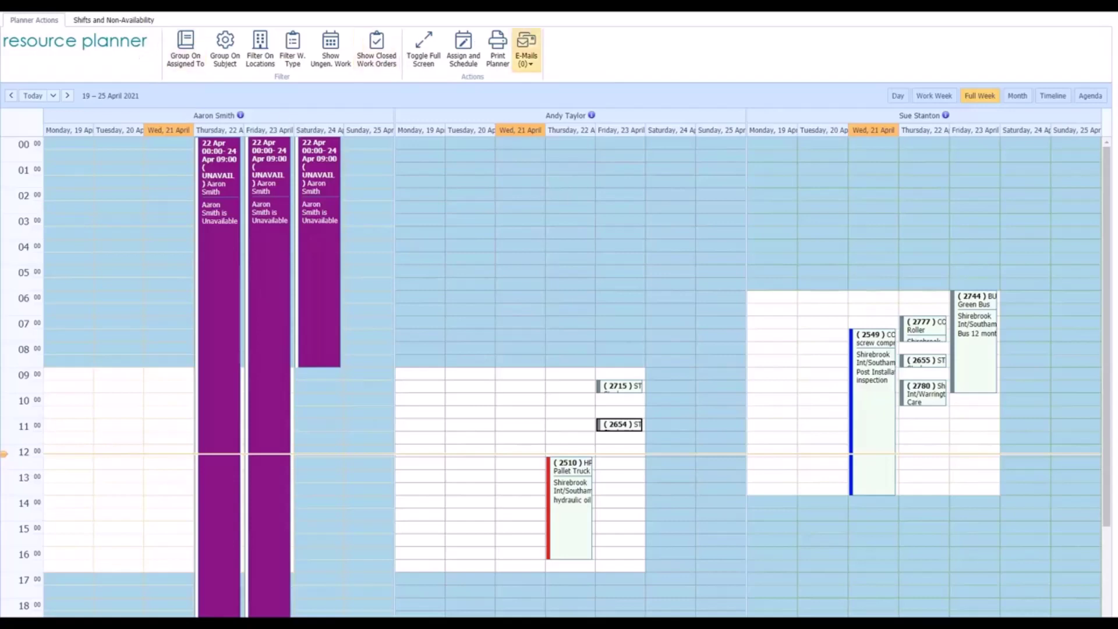
Exit the planner's full-screen display, open the ShireSystem wallboards and view the rotation interval choices, leaving rotation at Never.
{"action": "left_click", "coordinate": [434, 64]}
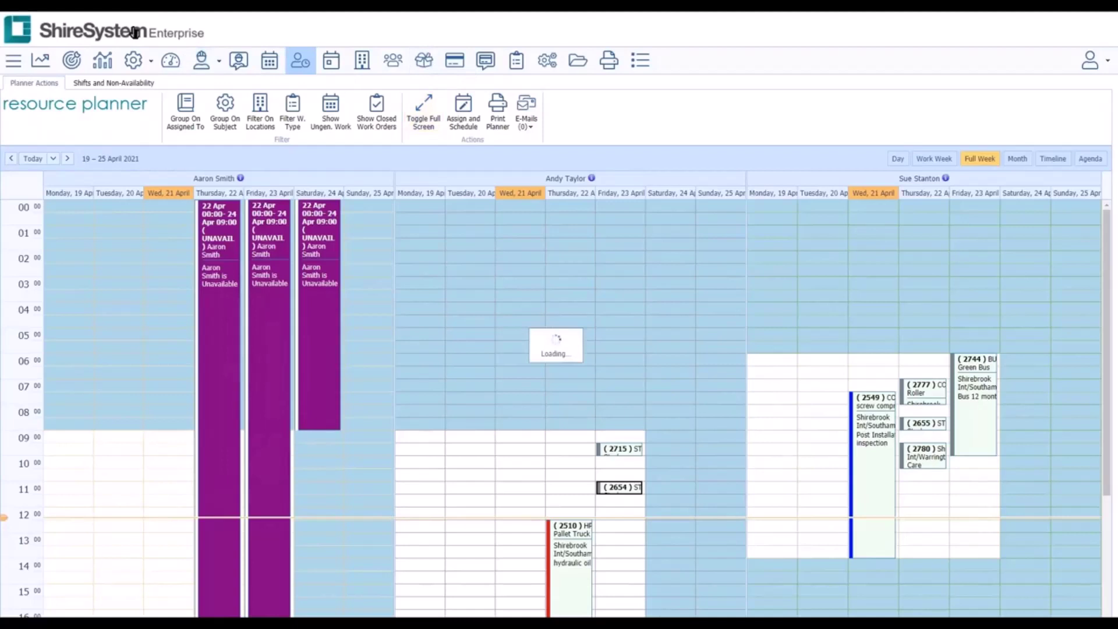
{"action": "left_click", "coordinate": [134, 32]}
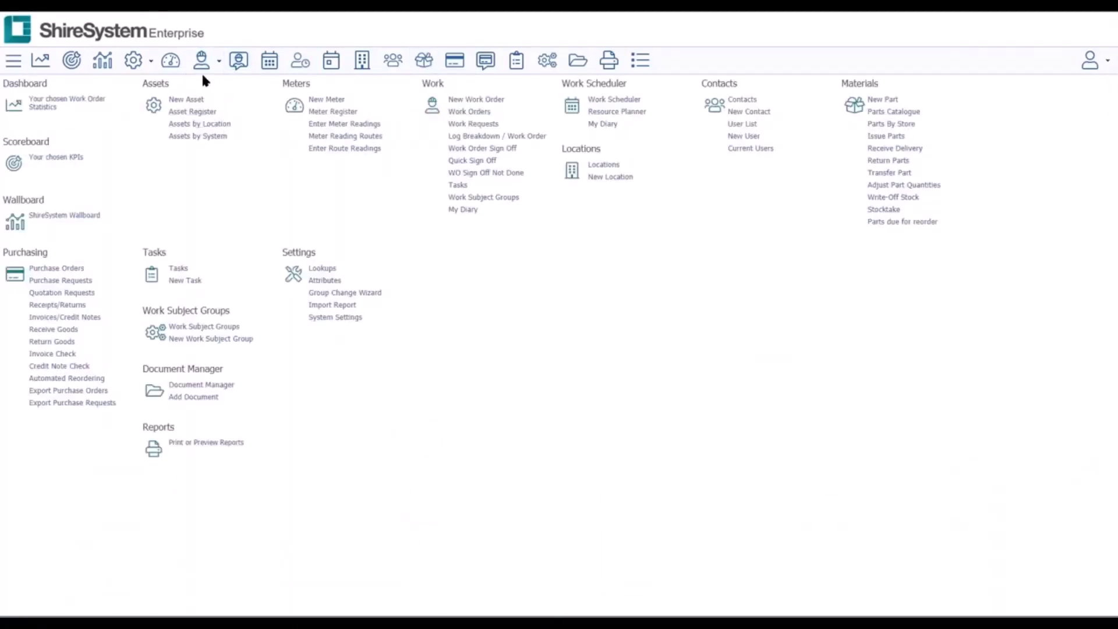
{"action": "left_click", "coordinate": [103, 61]}
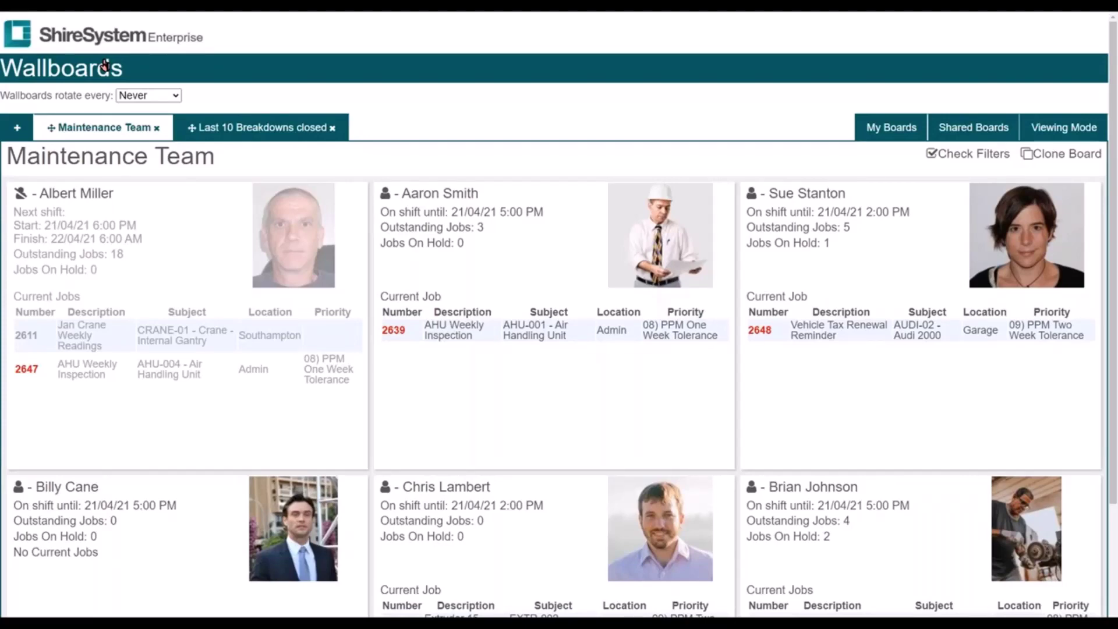
{"action": "left_click", "coordinate": [177, 97]}
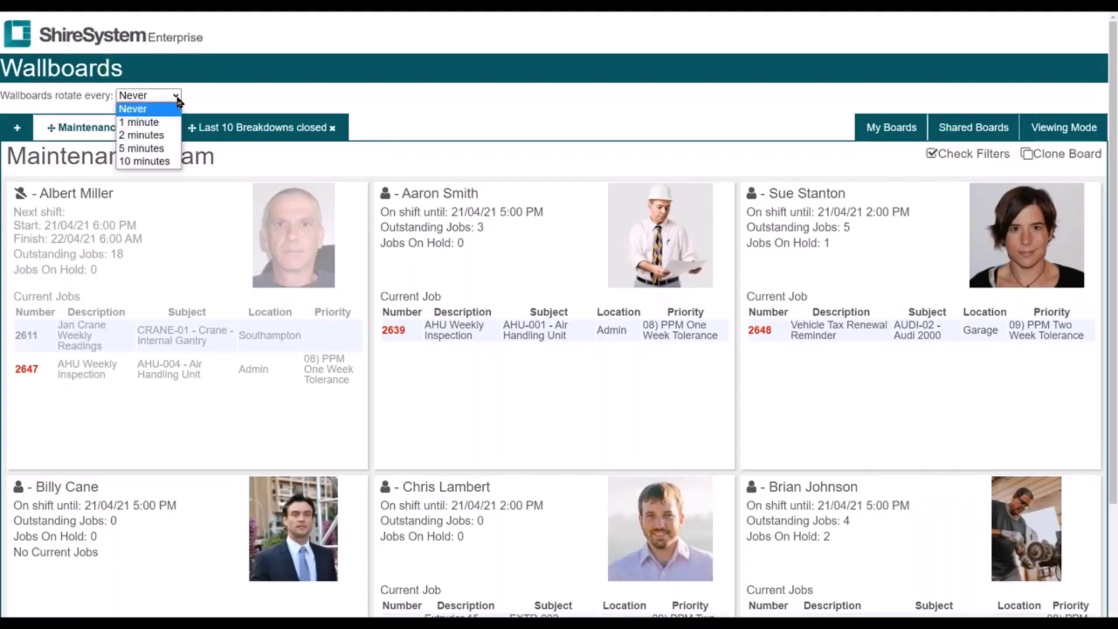
{"action": "left_click", "coordinate": [491, 120]}
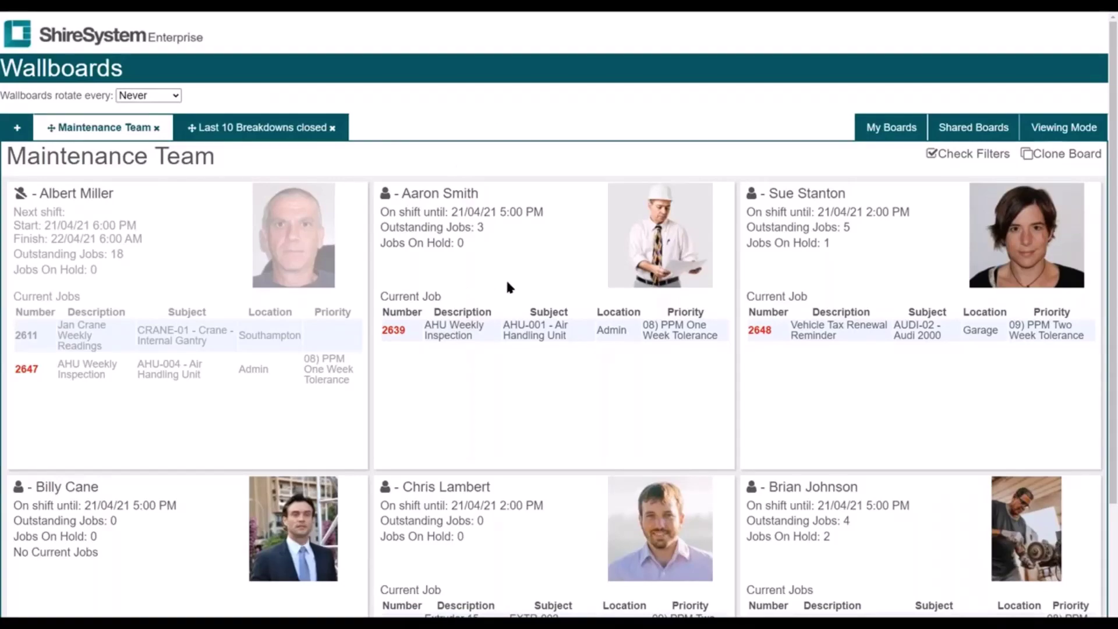
Display the shared boards Work orders Southampton and Contractors on the wallboards.
{"action": "left_click", "coordinate": [977, 127]}
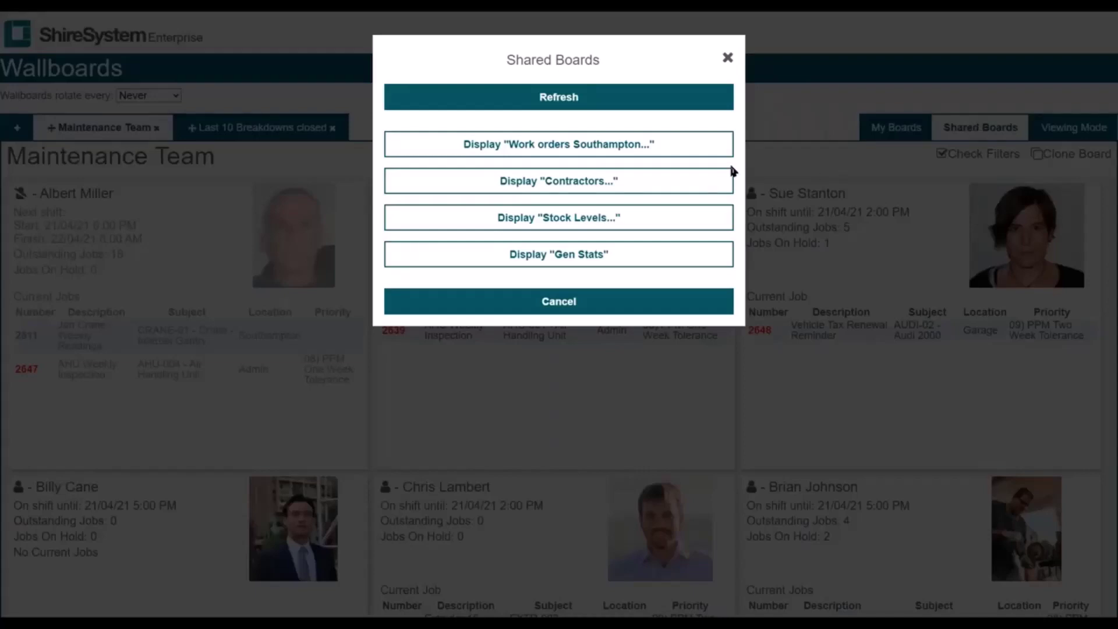
{"action": "left_click", "coordinate": [537, 148]}
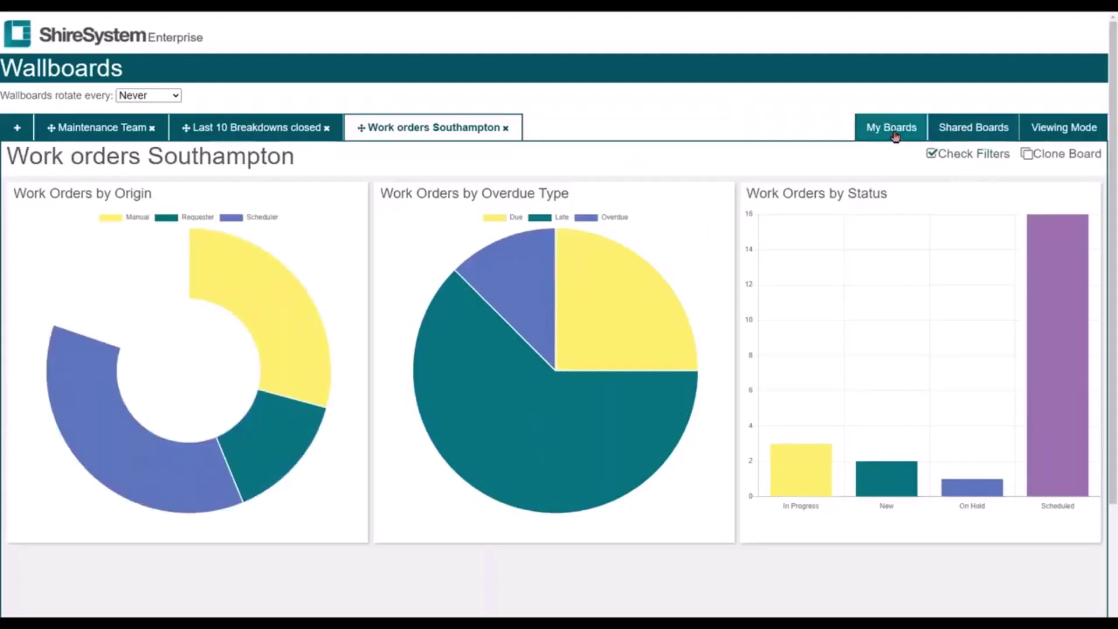
{"action": "left_click", "coordinate": [954, 131]}
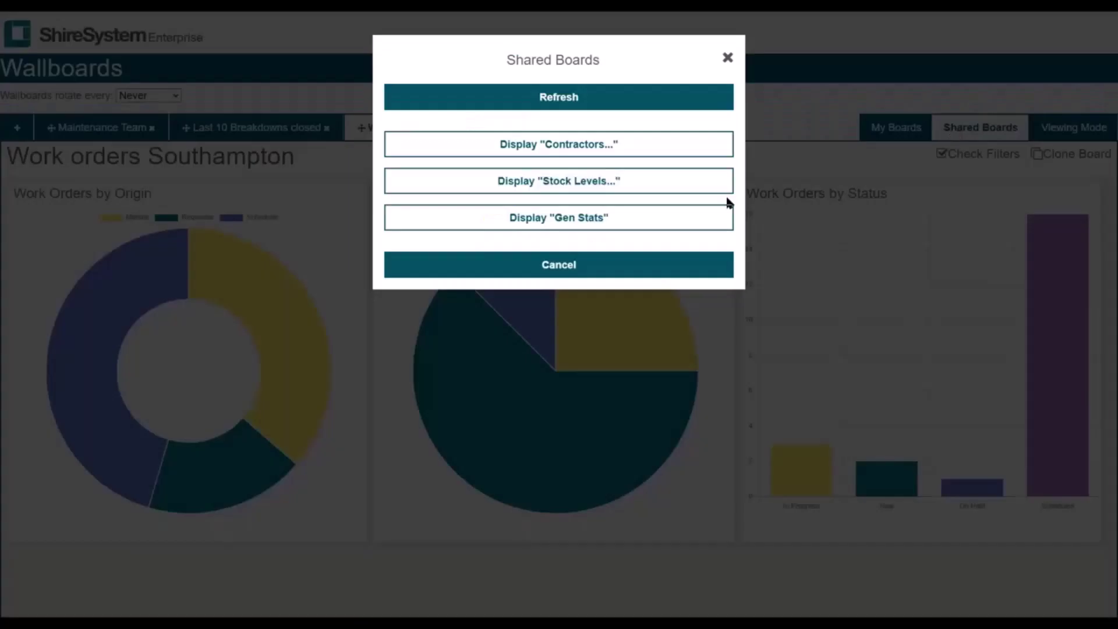
{"action": "left_click", "coordinate": [629, 150]}
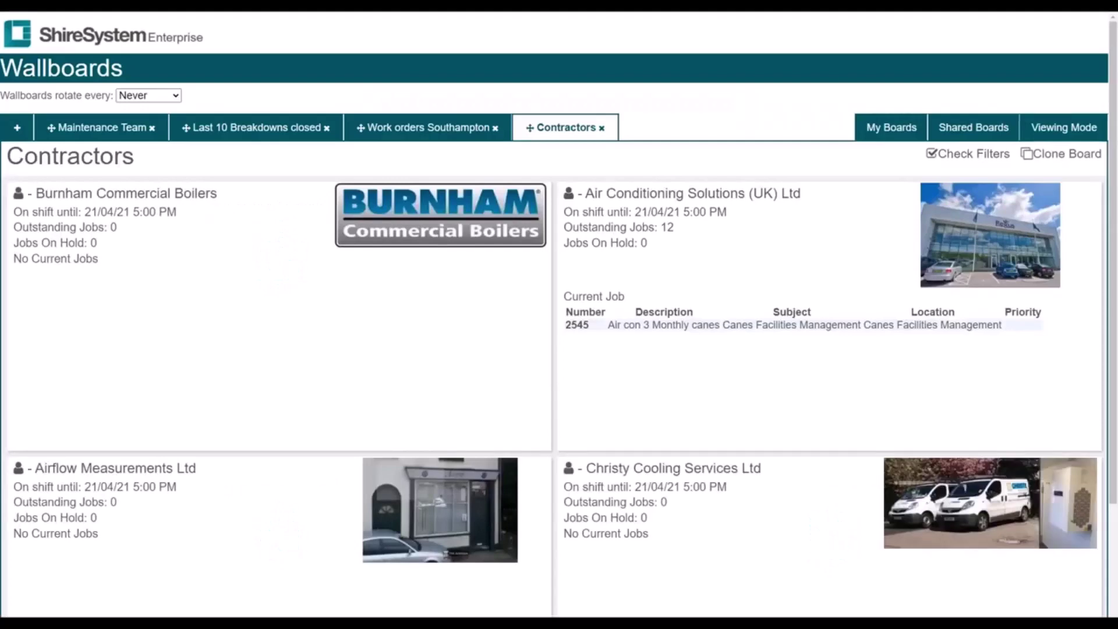
Create a new board titled "Work Orders Warrington" without a subtitle and make it a shared wallboard.
{"action": "left_click", "coordinate": [910, 129]}
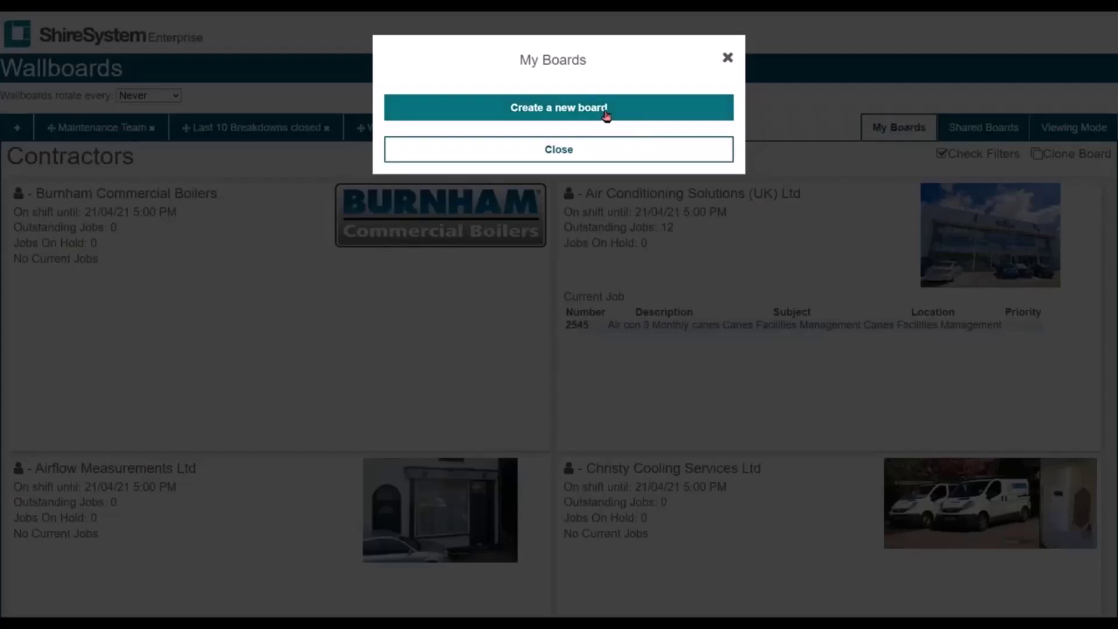
{"action": "left_click", "coordinate": [564, 109]}
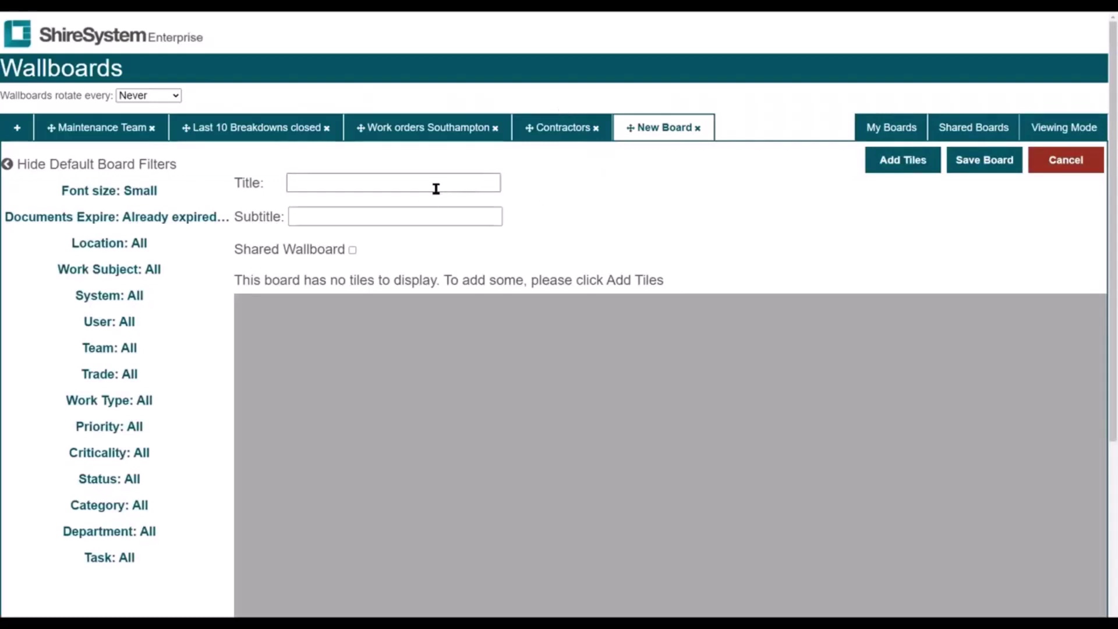
{"action": "left_click", "coordinate": [402, 186]}
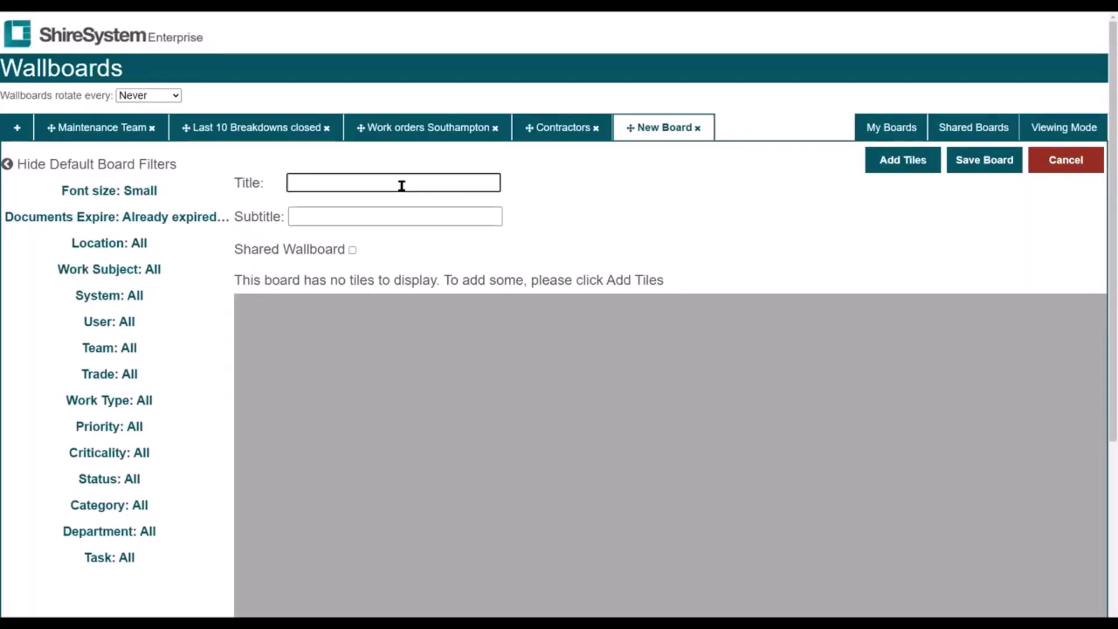
{"action": "type", "text": "Work Orders Warrington"}
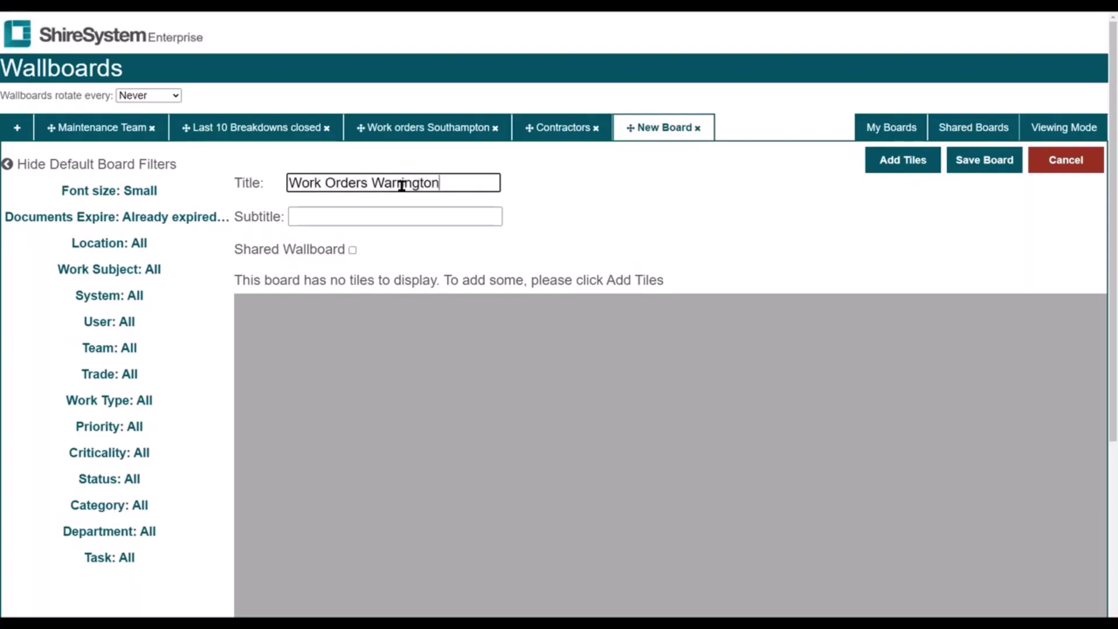
{"action": "left_click", "coordinate": [378, 220]}
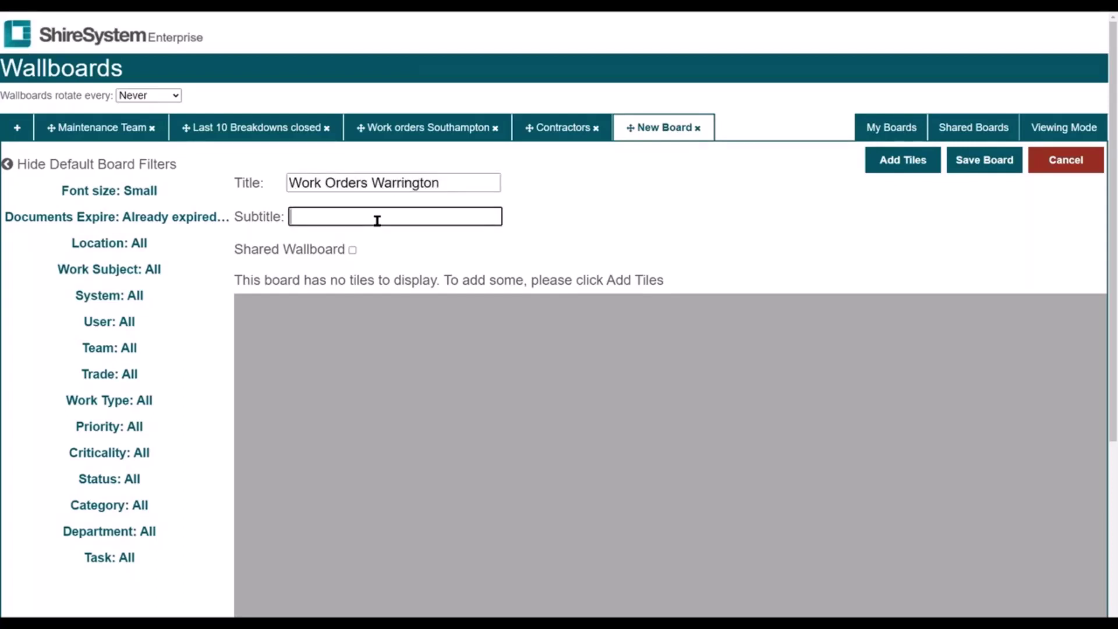
{"action": "left_click", "coordinate": [352, 250]}
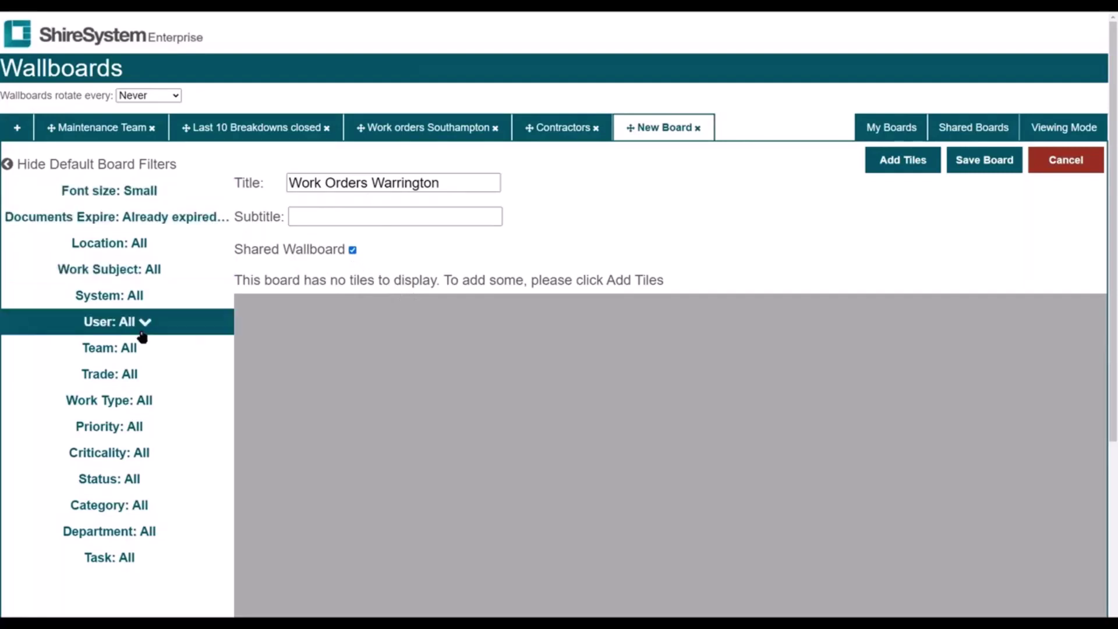
Set the new board's default font size to Medium and its location filter to Shirebrook Int/Warrington.
{"action": "left_click", "coordinate": [136, 192]}
{"action": "left_click", "coordinate": [136, 245]}
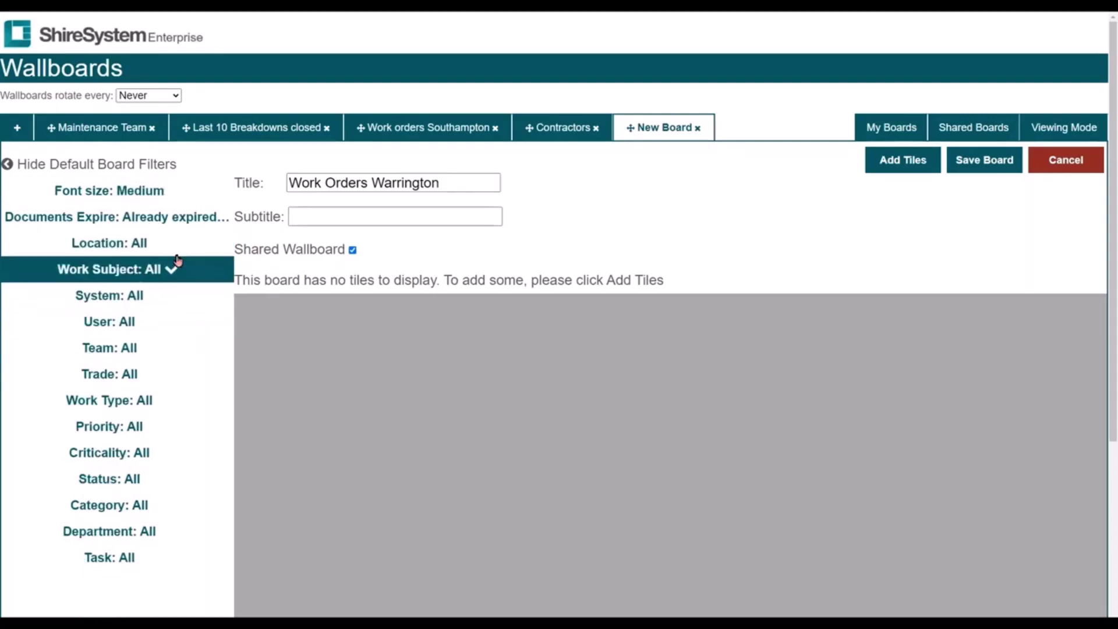
{"action": "left_click", "coordinate": [159, 247]}
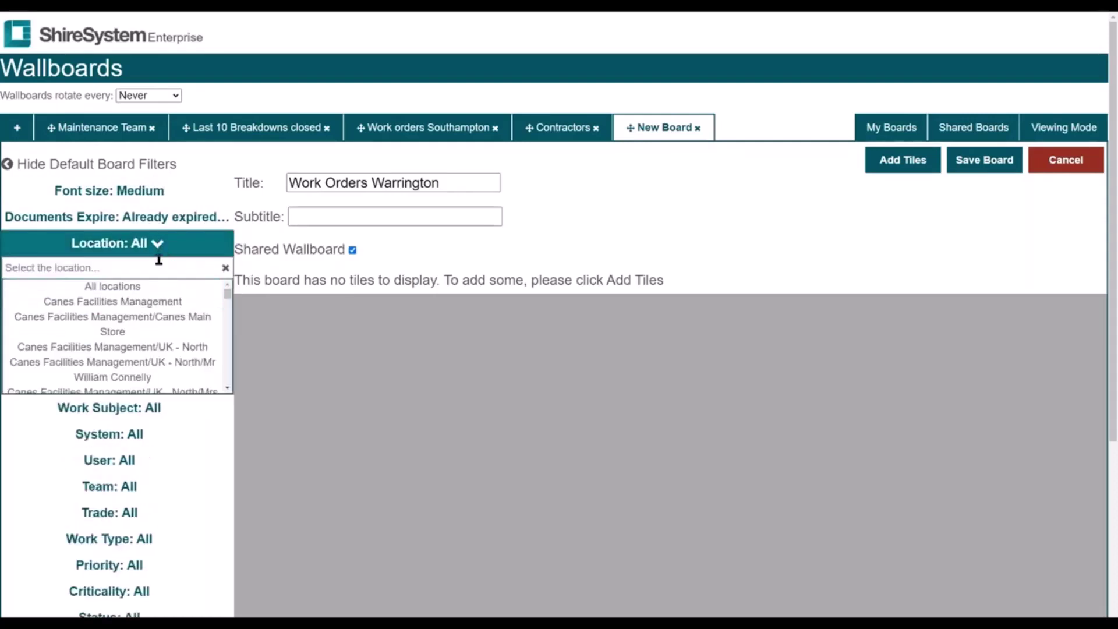
{"action": "type", "text": "warring"}
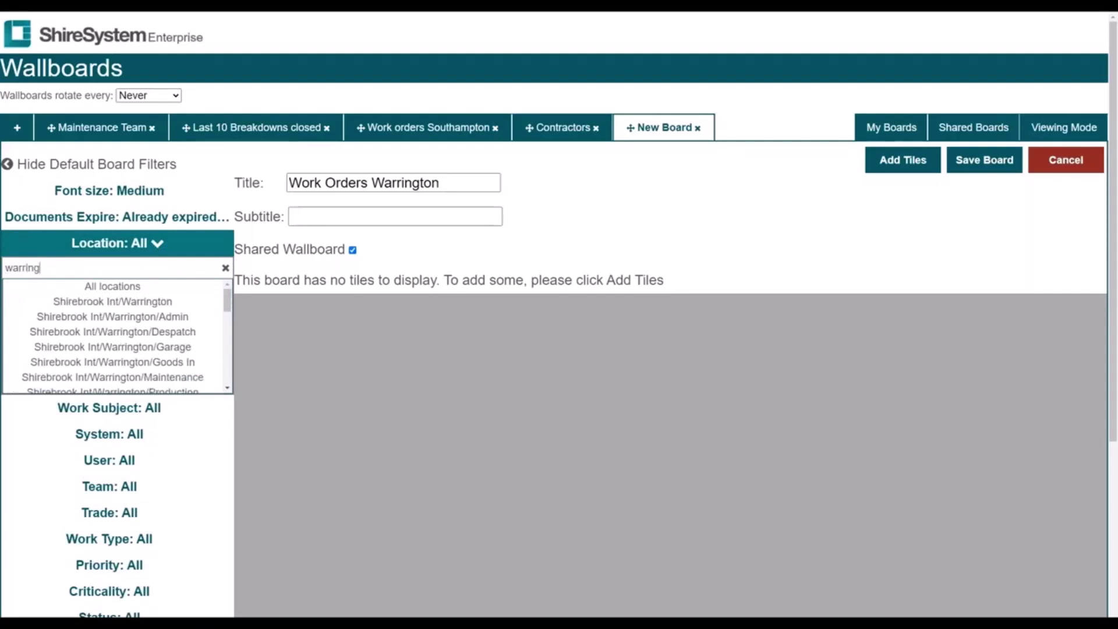
{"action": "left_click", "coordinate": [152, 301]}
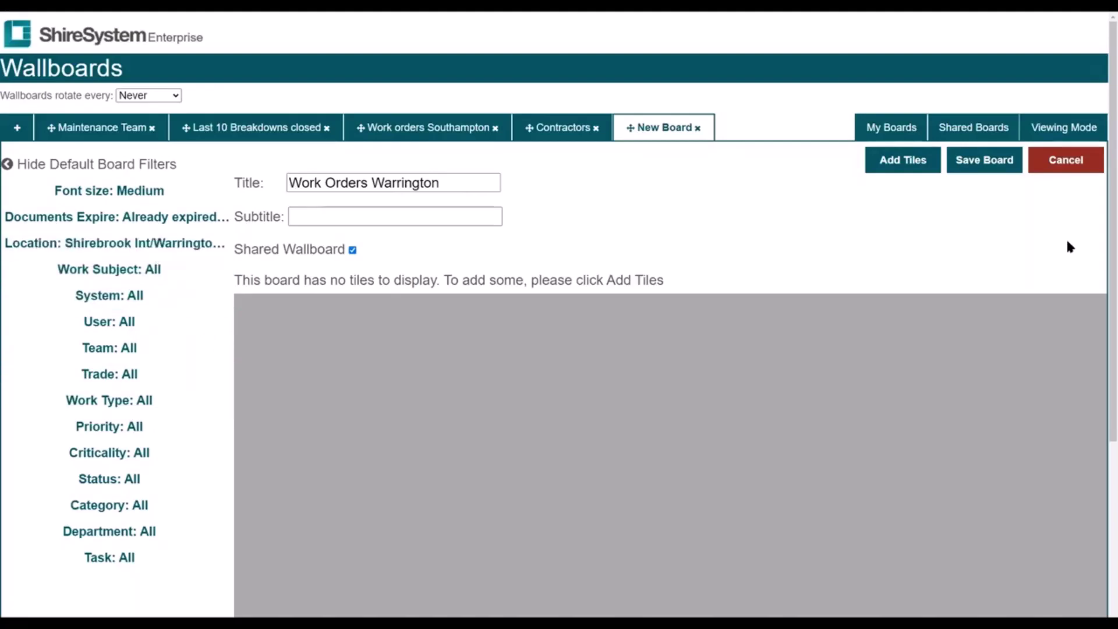
Add one tile each for Work Orders by Origin, Work Orders by Status and Work Orders by Trade to the board.
{"action": "left_click", "coordinate": [904, 167]}
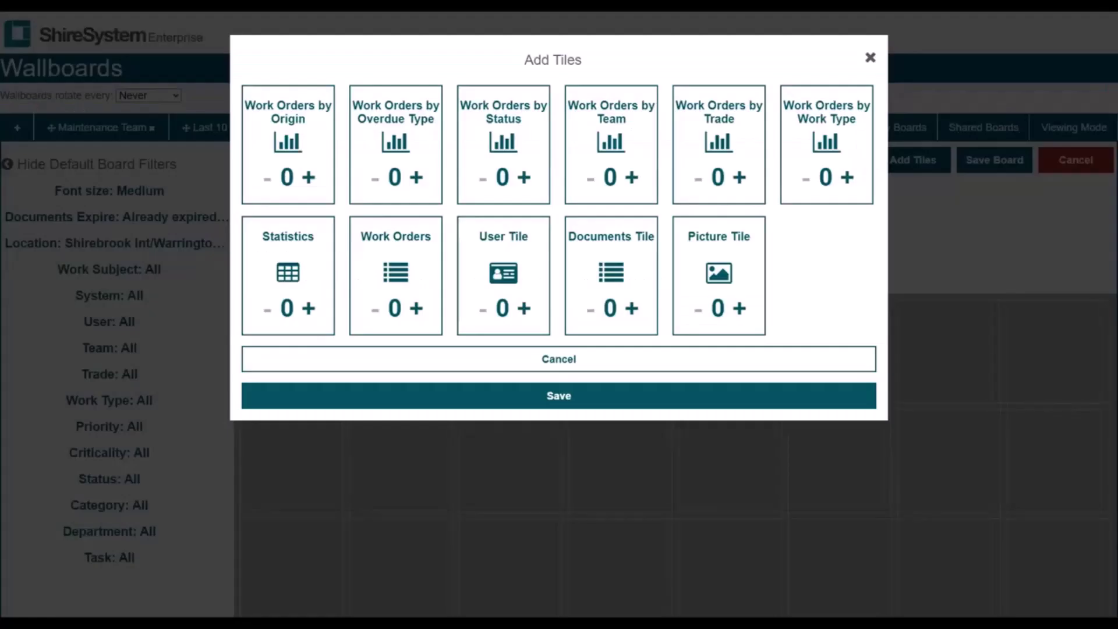
{"action": "left_click", "coordinate": [308, 177]}
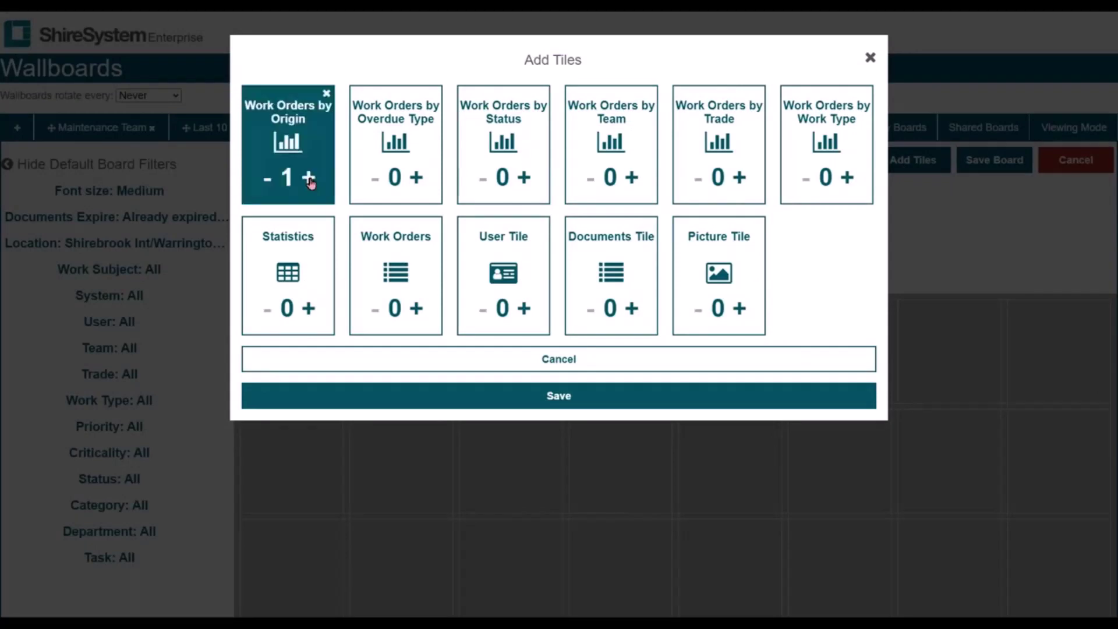
{"action": "left_click", "coordinate": [526, 179]}
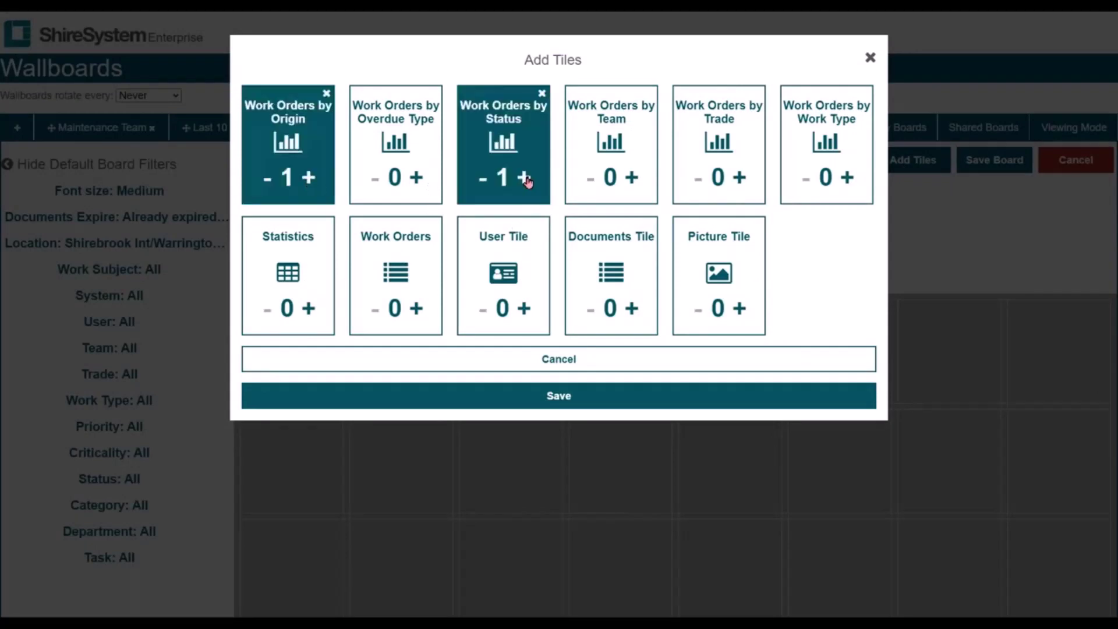
{"action": "left_click", "coordinate": [739, 178]}
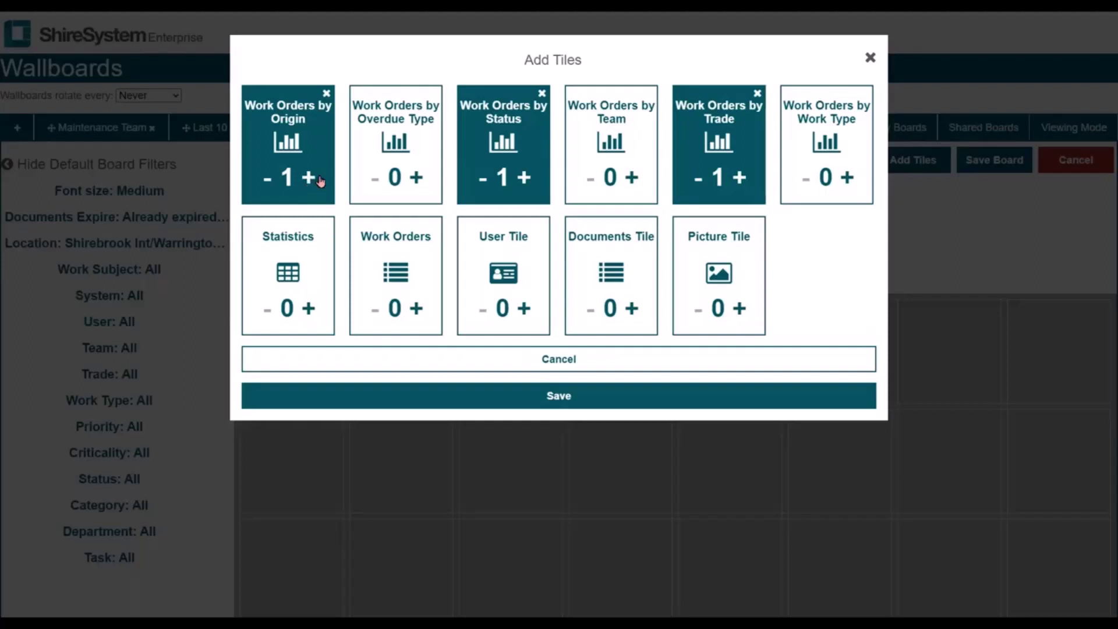
{"action": "left_click", "coordinate": [570, 397]}
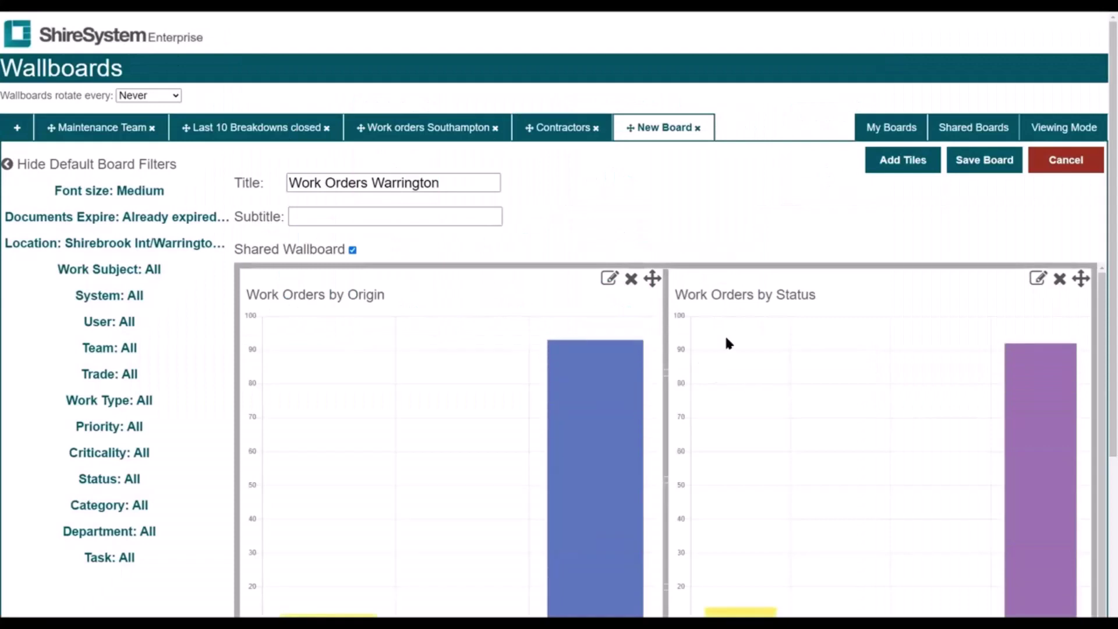
Shrink the Work Orders by Origin tile to three by three grid cells.
{"action": "mouse_move", "coordinate": [548, 387]}
{"action": "scroll", "coordinate": [501, 429], "scroll_direction": "down", "scroll_amount": 3}
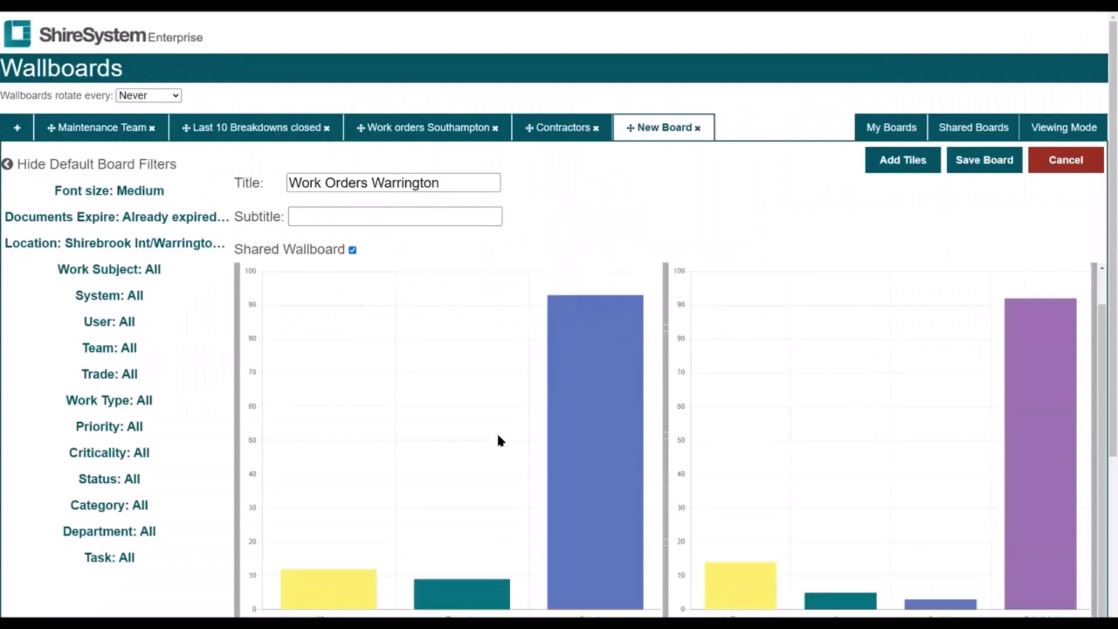
{"action": "scroll", "coordinate": [498, 440], "scroll_direction": "up", "scroll_amount": 3}
{"action": "scroll", "coordinate": [600, 425], "scroll_direction": "down", "scroll_amount": 3}
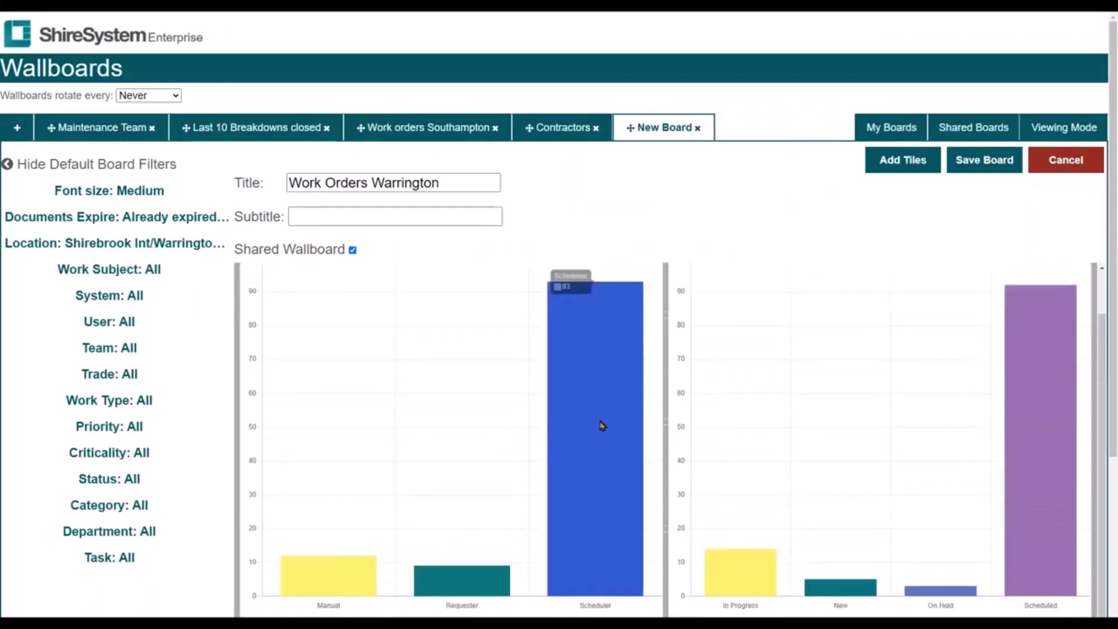
{"action": "scroll", "coordinate": [581, 429], "scroll_direction": "up", "scroll_amount": 3}
{"action": "scroll", "coordinate": [580, 423], "scroll_direction": "down", "scroll_amount": 3}
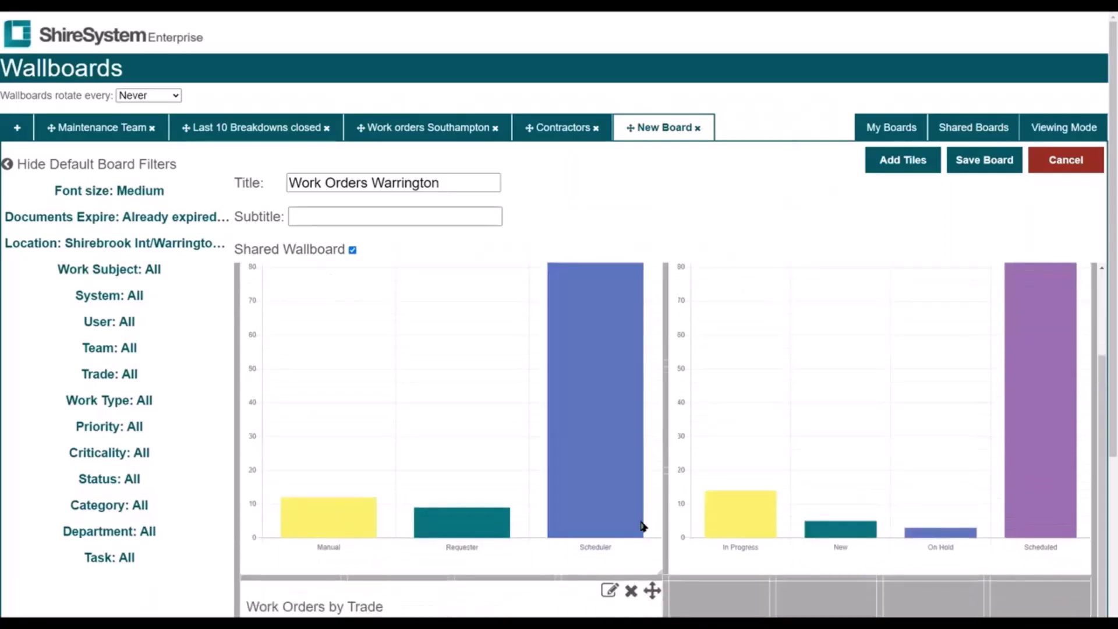
{"action": "left_click_drag", "start_coordinate": [659, 571], "coordinate": [558, 468]}
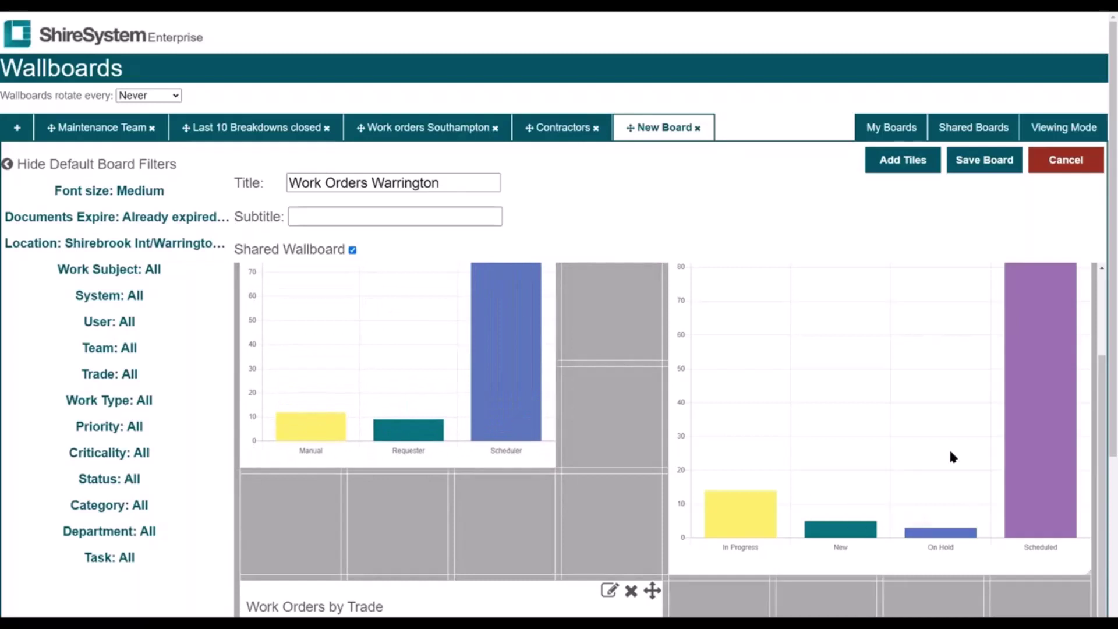
Place the Work Orders by Status and Trade tiles in one row beside the Origin tile, shrinking both to three by three cells.
{"action": "scroll", "coordinate": [831, 382], "scroll_direction": "up", "scroll_amount": 2}
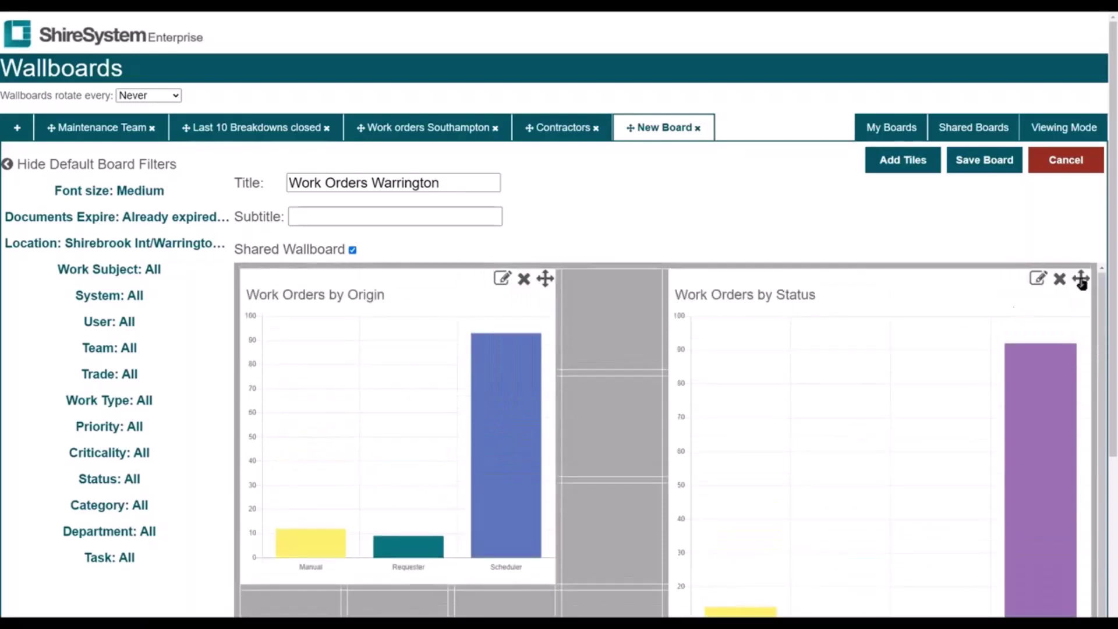
{"action": "mouse_move", "coordinate": [1082, 280]}
{"action": "left_mouse_down"}
{"action": "mouse_move", "coordinate": [918, 281]}
{"action": "mouse_move", "coordinate": [1076, 283]}
{"action": "left_mouse_up"}
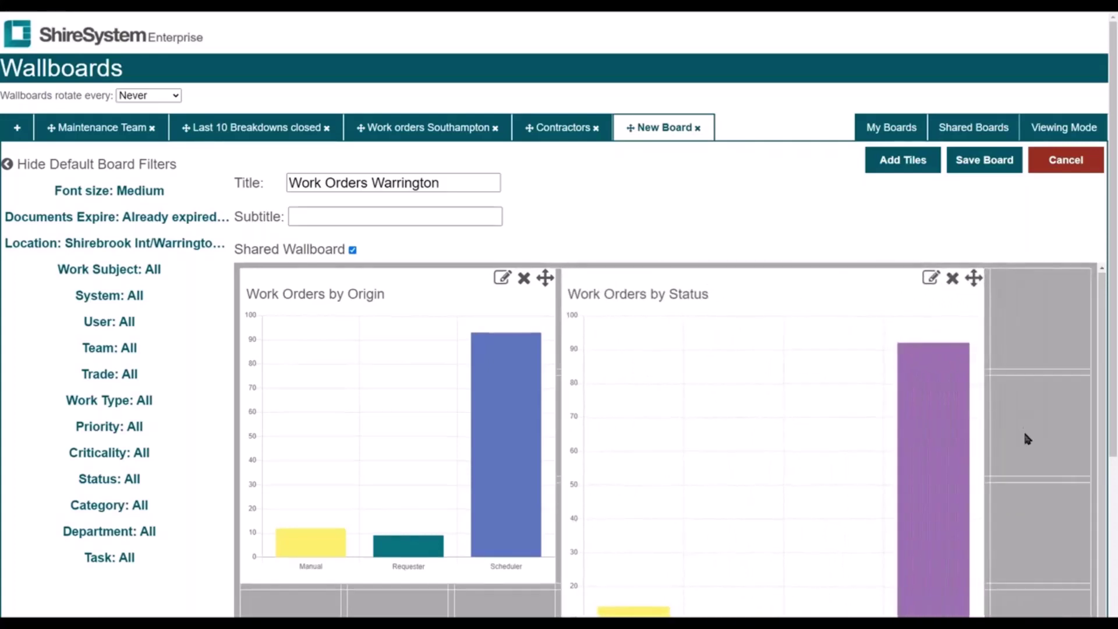
{"action": "scroll", "coordinate": [1024, 433], "scroll_direction": "down", "scroll_amount": 5}
{"action": "scroll", "coordinate": [1025, 442], "scroll_direction": "up", "scroll_amount": 5}
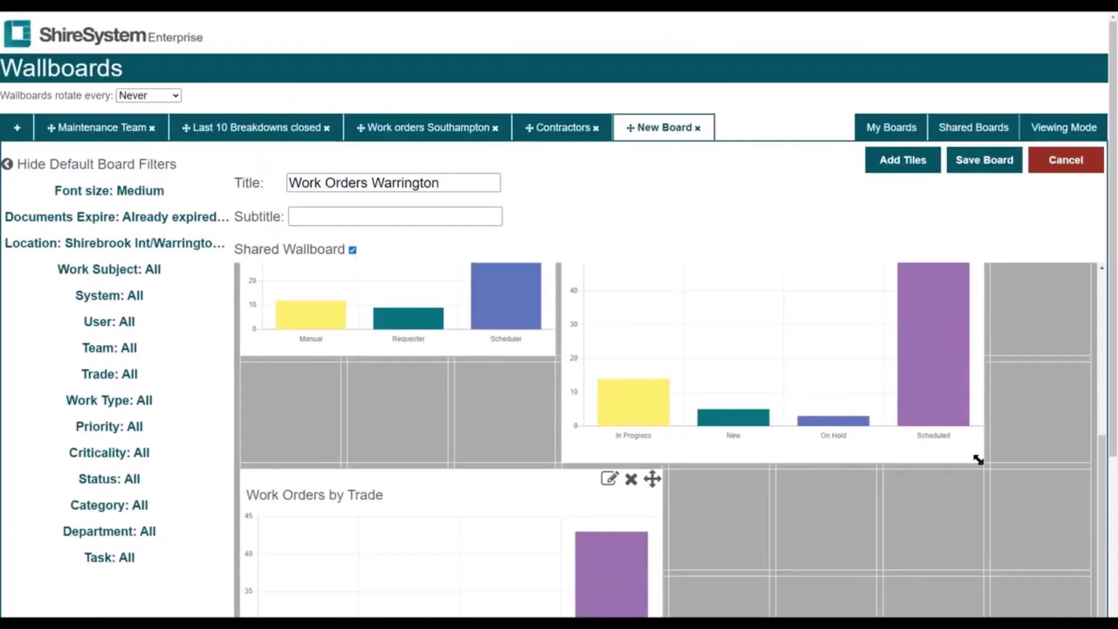
{"action": "left_click_drag", "start_coordinate": [976, 457], "coordinate": [864, 427]}
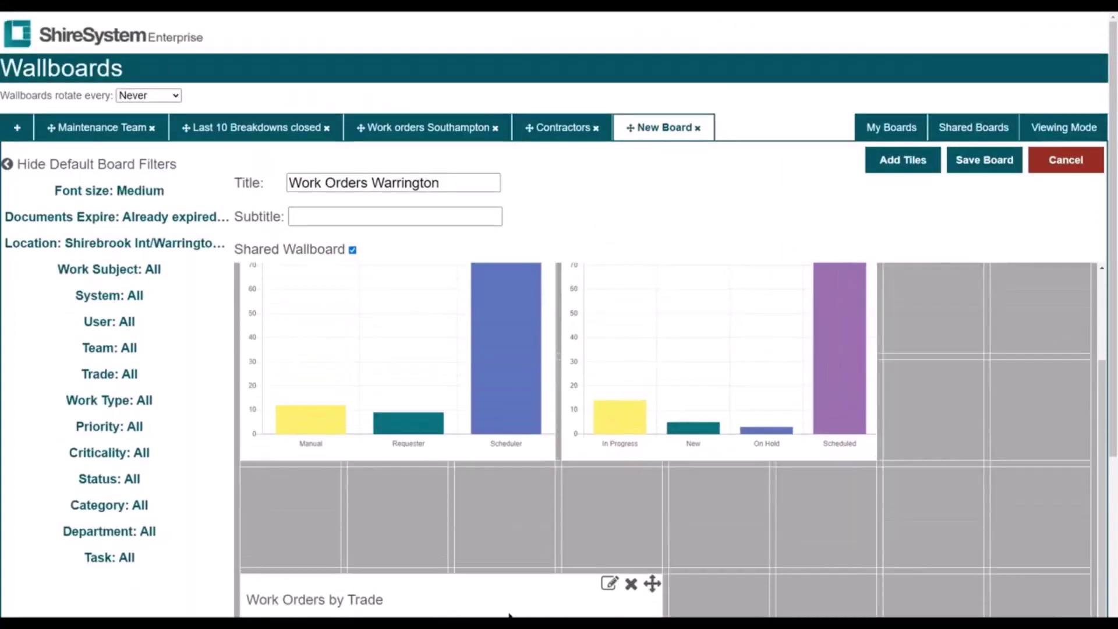
{"action": "left_click_drag", "start_coordinate": [652, 583], "coordinate": [1058, 279]}
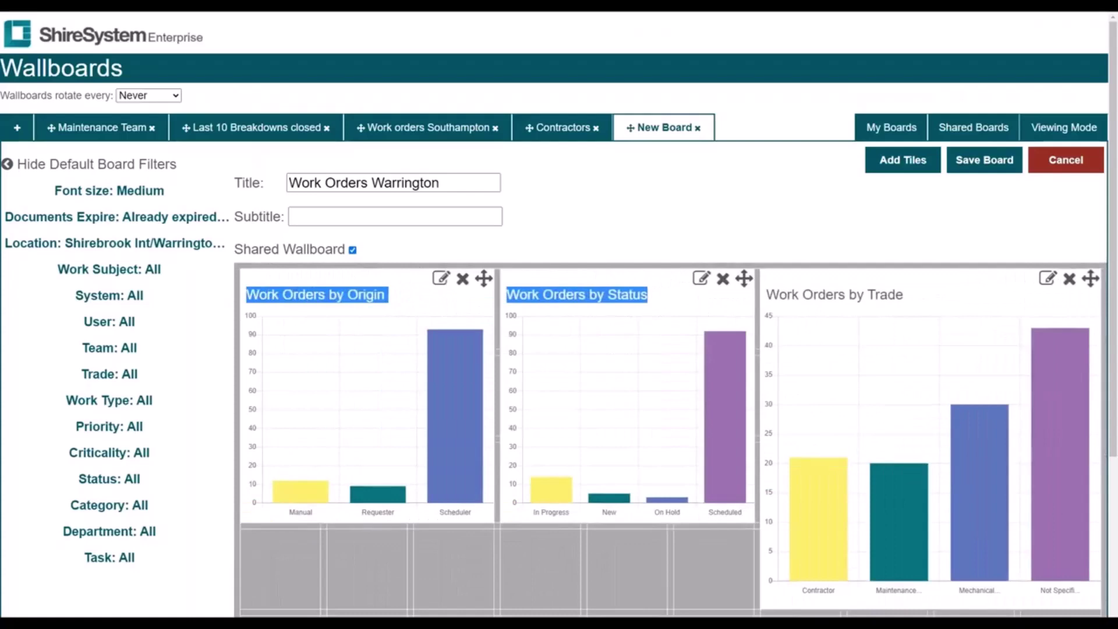
{"action": "left_click_drag", "start_coordinate": [1101, 606], "coordinate": [1028, 530]}
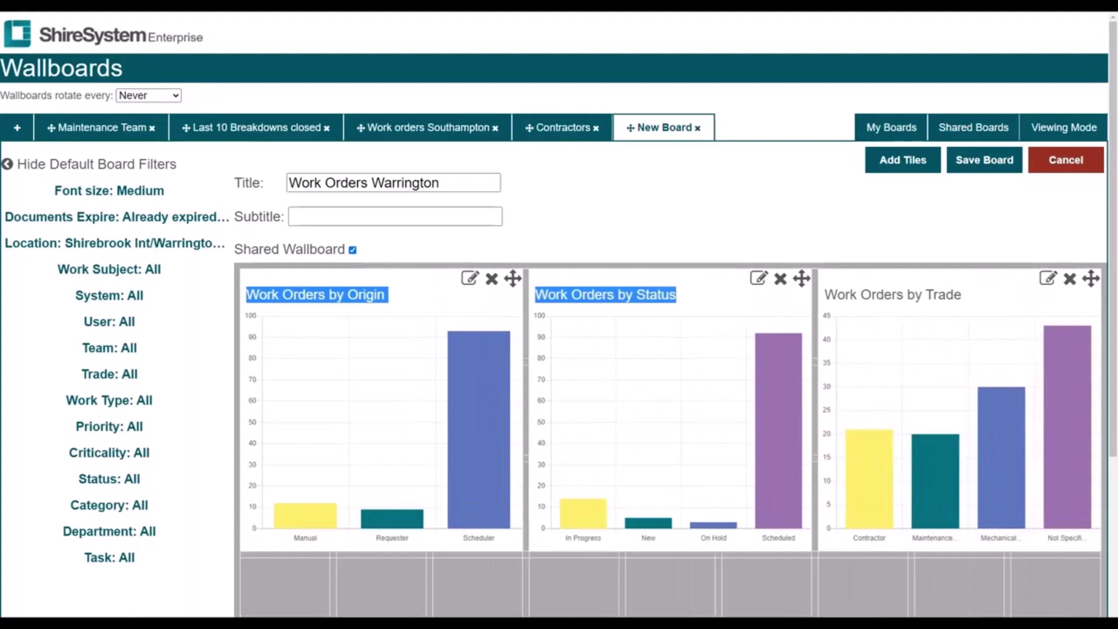
Change the Work Orders by Origin tile to a doughnut chart and save the tile.
{"action": "left_click", "coordinate": [470, 279]}
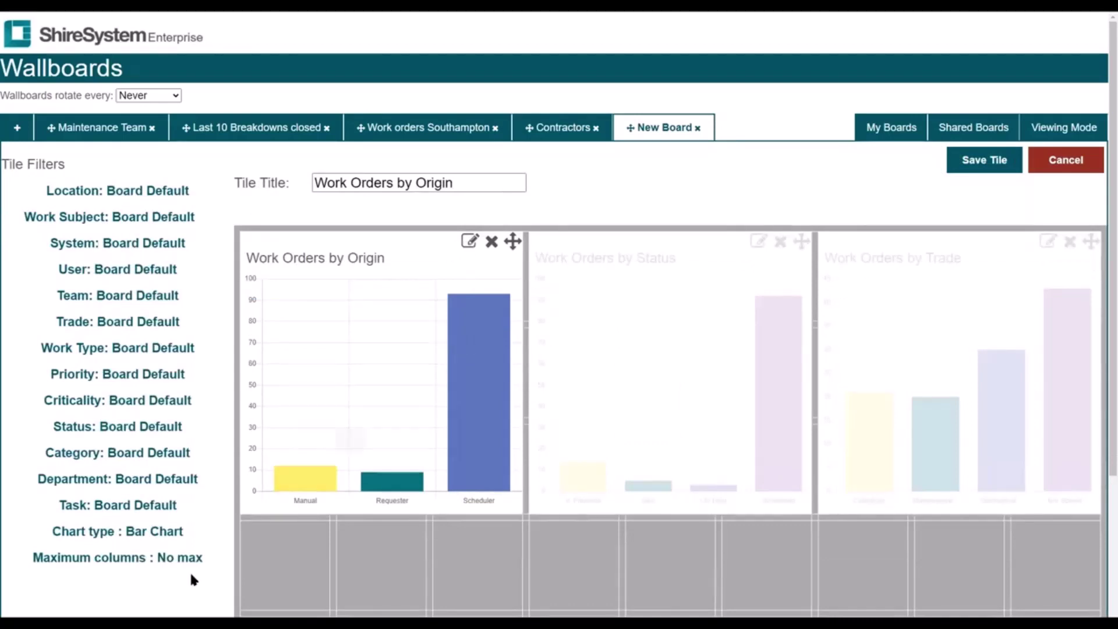
{"action": "left_click", "coordinate": [172, 541]}
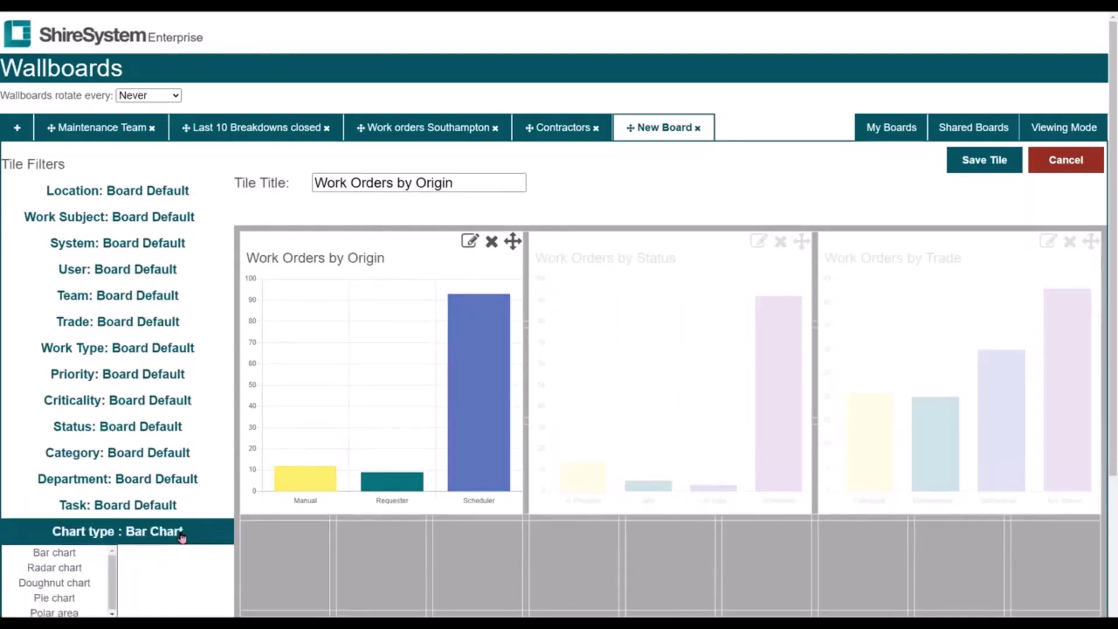
{"action": "left_click", "coordinate": [75, 584]}
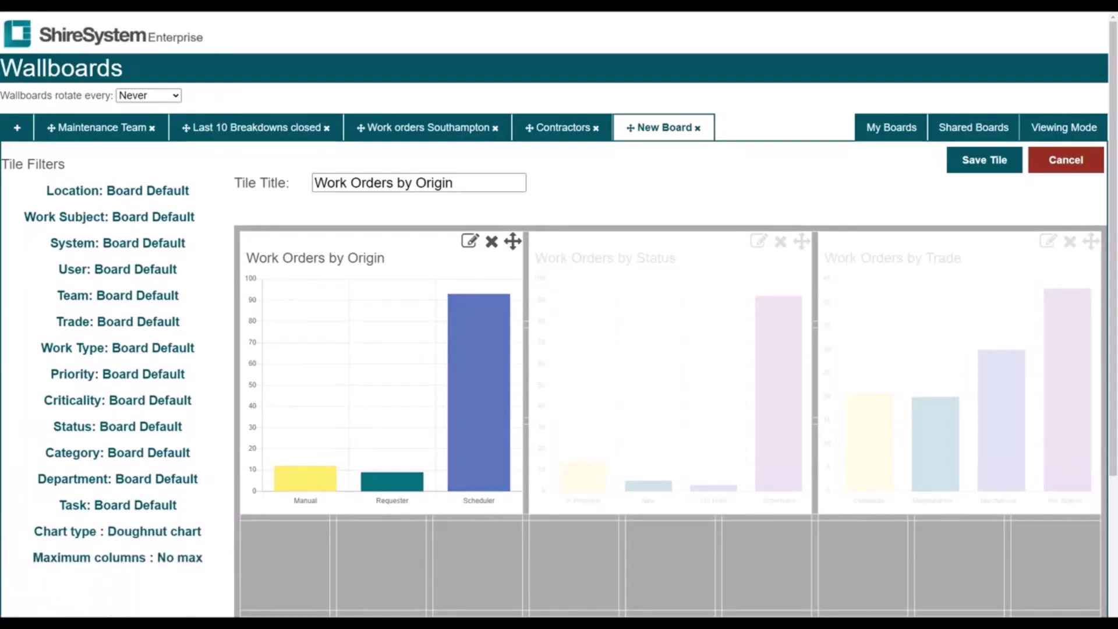
{"action": "left_click", "coordinate": [984, 160]}
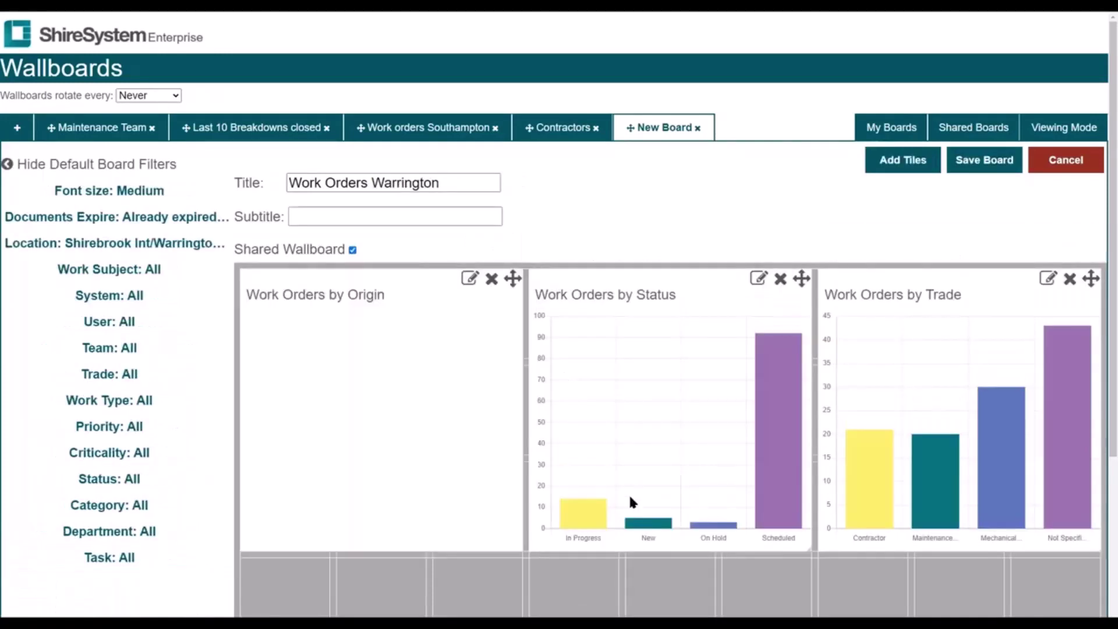
Change the Work Orders by Status tile to a pie chart and save the tile.
{"action": "left_click", "coordinate": [760, 279]}
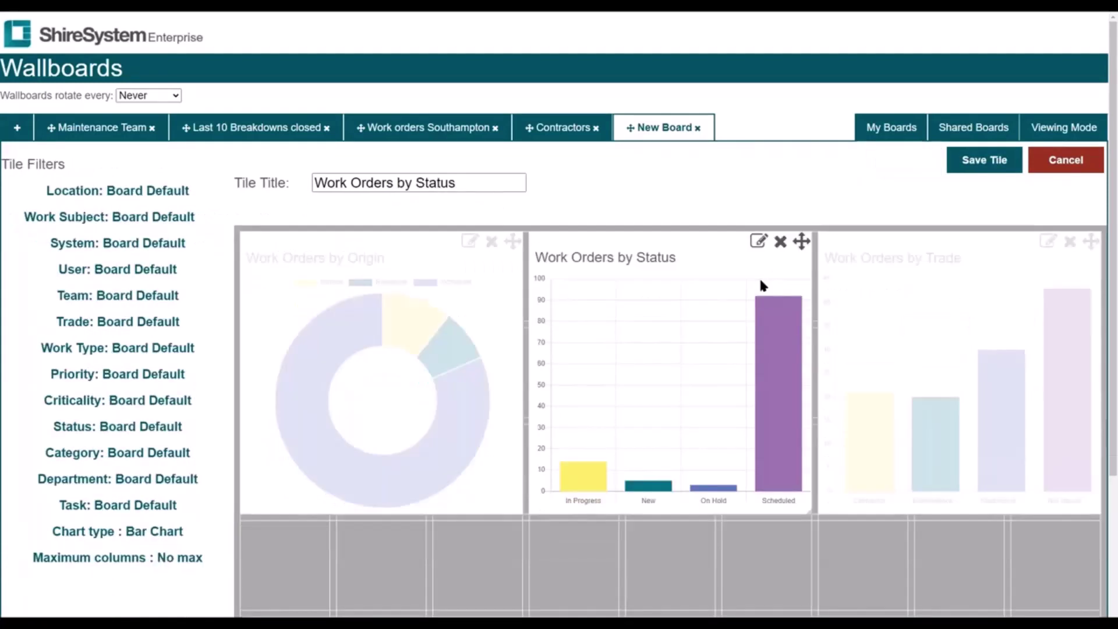
{"action": "left_click", "coordinate": [165, 537]}
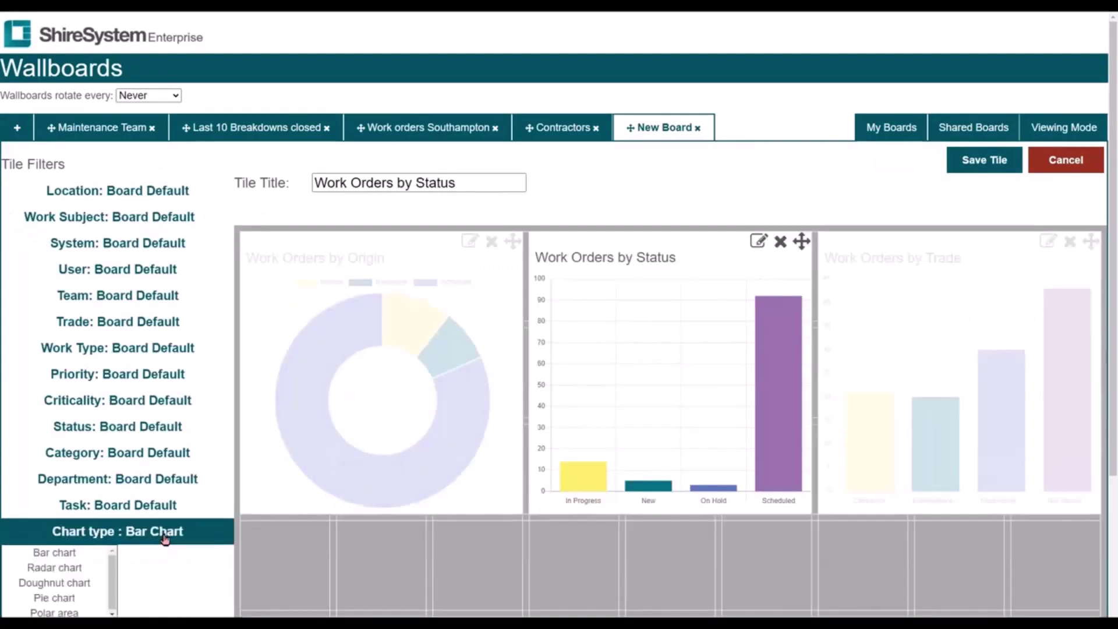
{"action": "left_click", "coordinate": [93, 599]}
{"action": "left_click", "coordinate": [88, 580]}
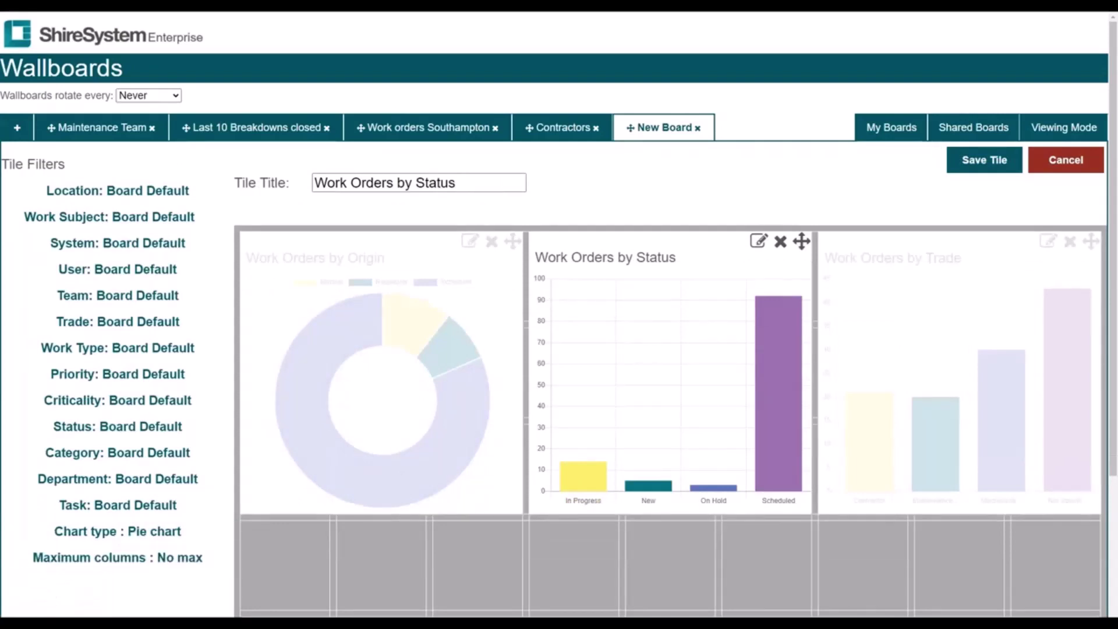
{"action": "left_click", "coordinate": [986, 169]}
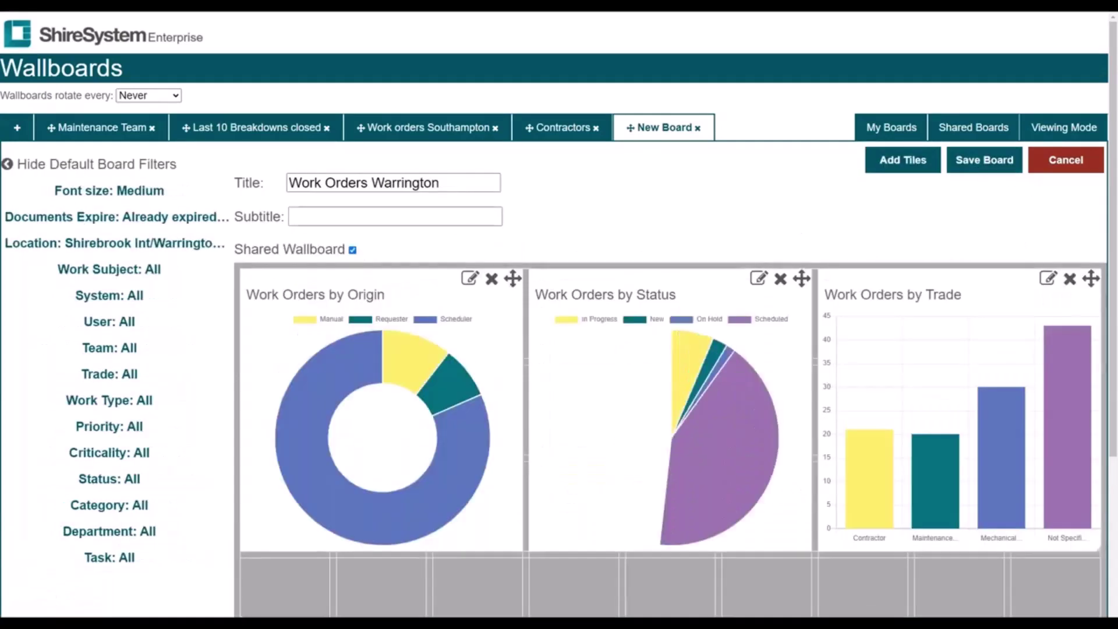
Change the Work Orders by Trade tile to a polar area chart, saving the tile and the finished board.
{"action": "left_click", "coordinate": [1050, 280]}
{"action": "left_click", "coordinate": [185, 533]}
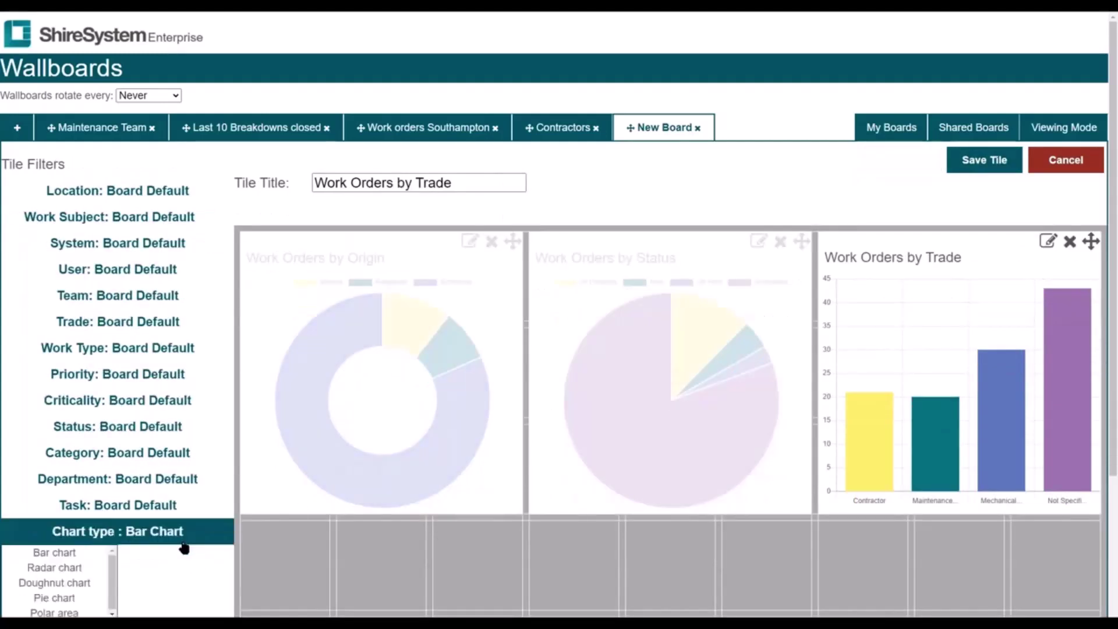
{"action": "left_click", "coordinate": [70, 612]}
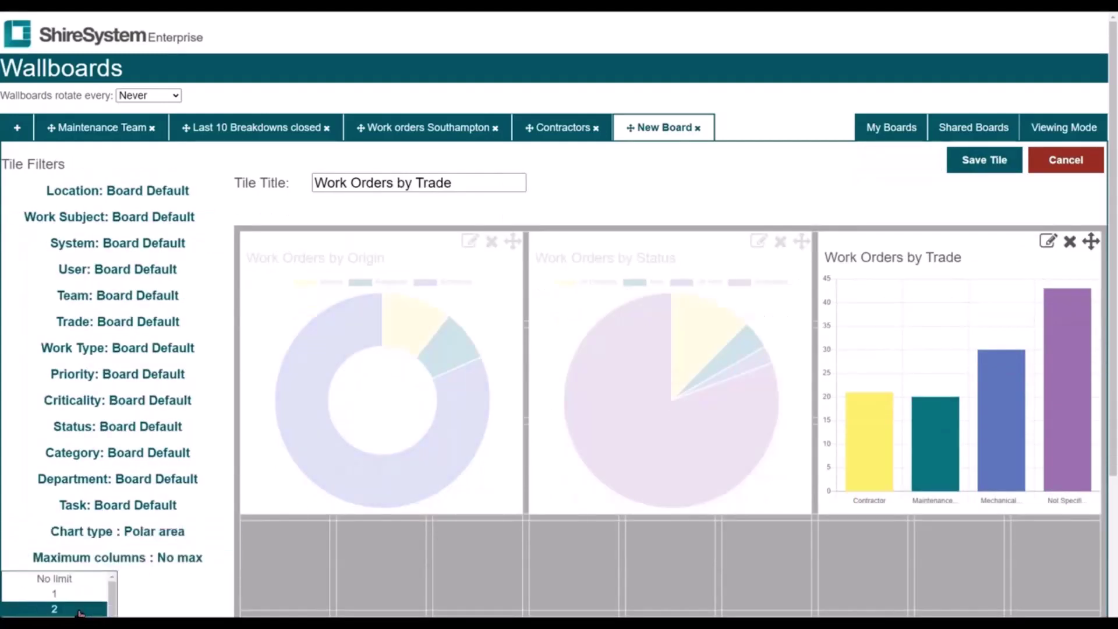
{"action": "left_click", "coordinate": [73, 585]}
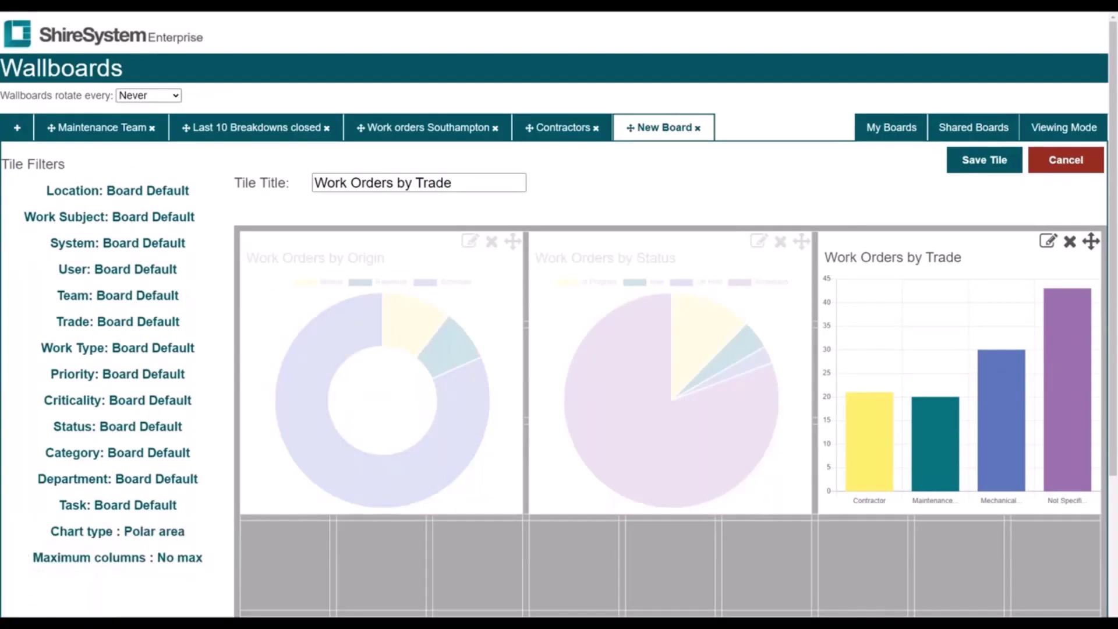
{"action": "left_click", "coordinate": [974, 166]}
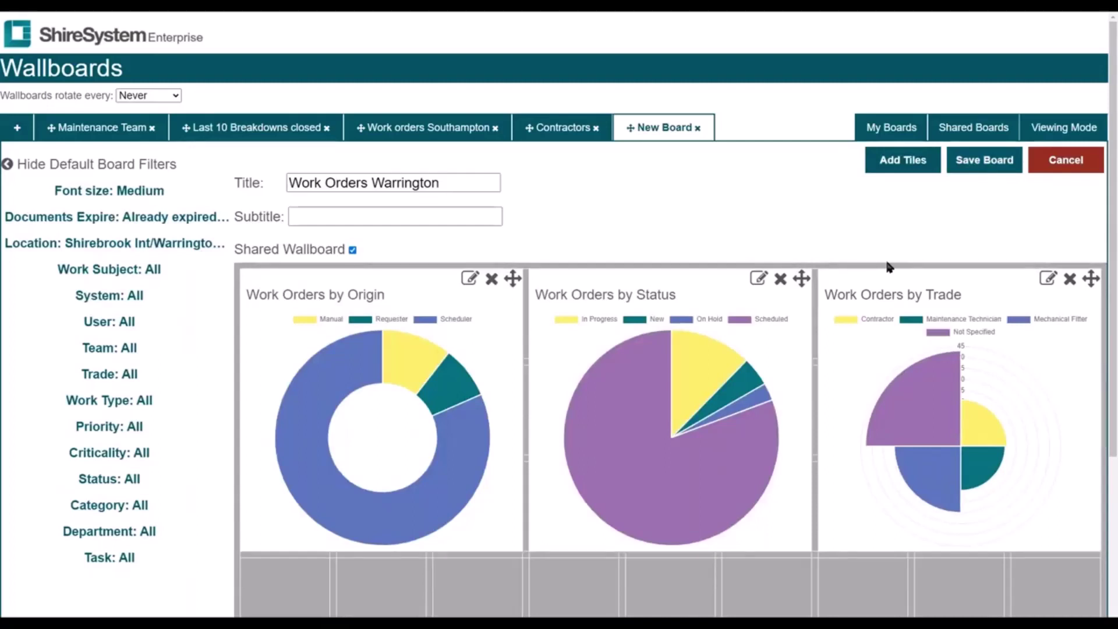
{"action": "left_click", "coordinate": [989, 164]}
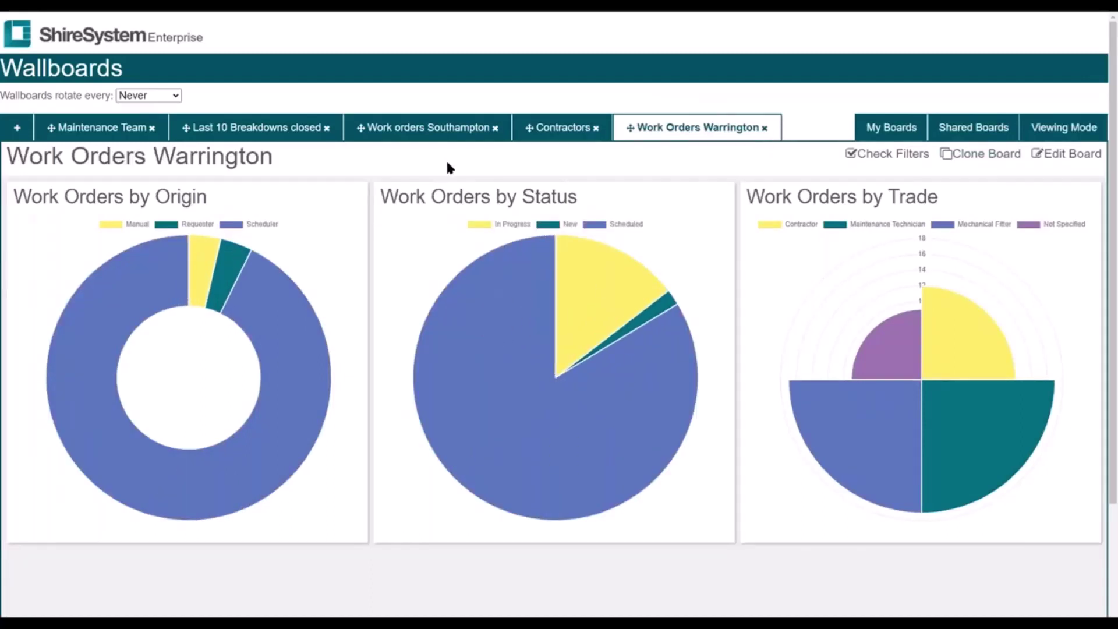
Set the wallboards to rotate every 1 minute and show them in viewing mode.
{"action": "left_click", "coordinate": [174, 96]}
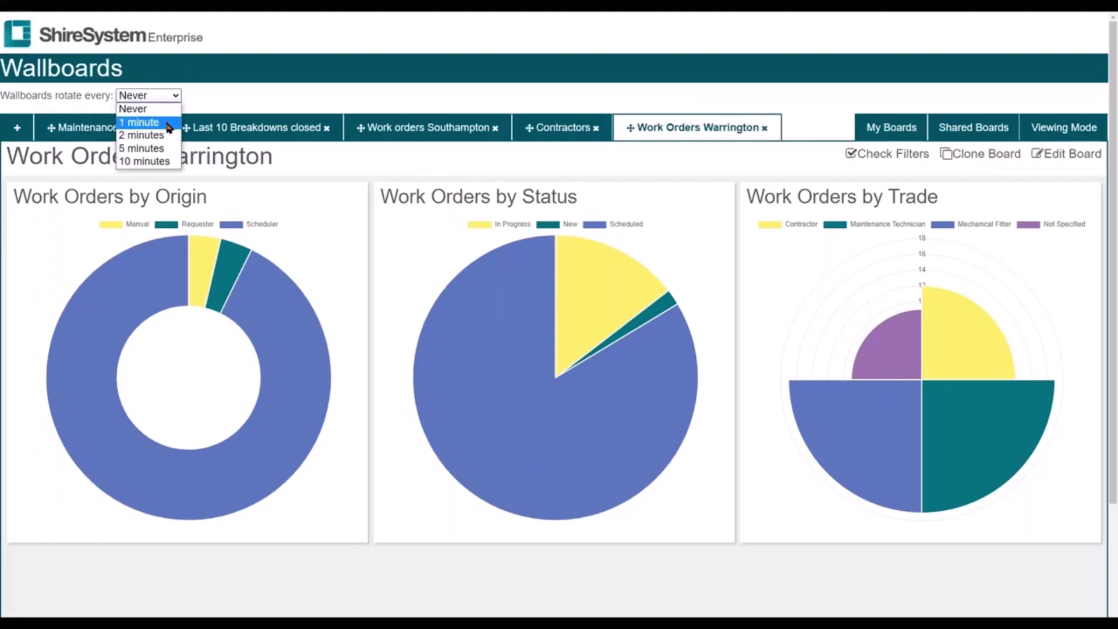
{"action": "left_click", "coordinate": [137, 118]}
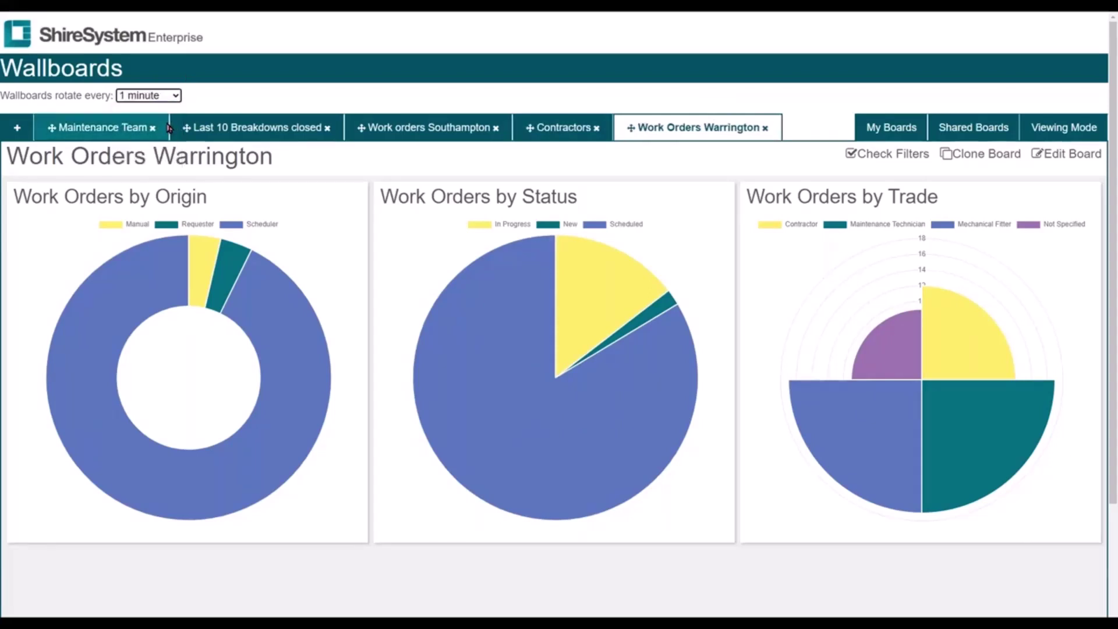
{"action": "left_click", "coordinate": [1070, 131]}
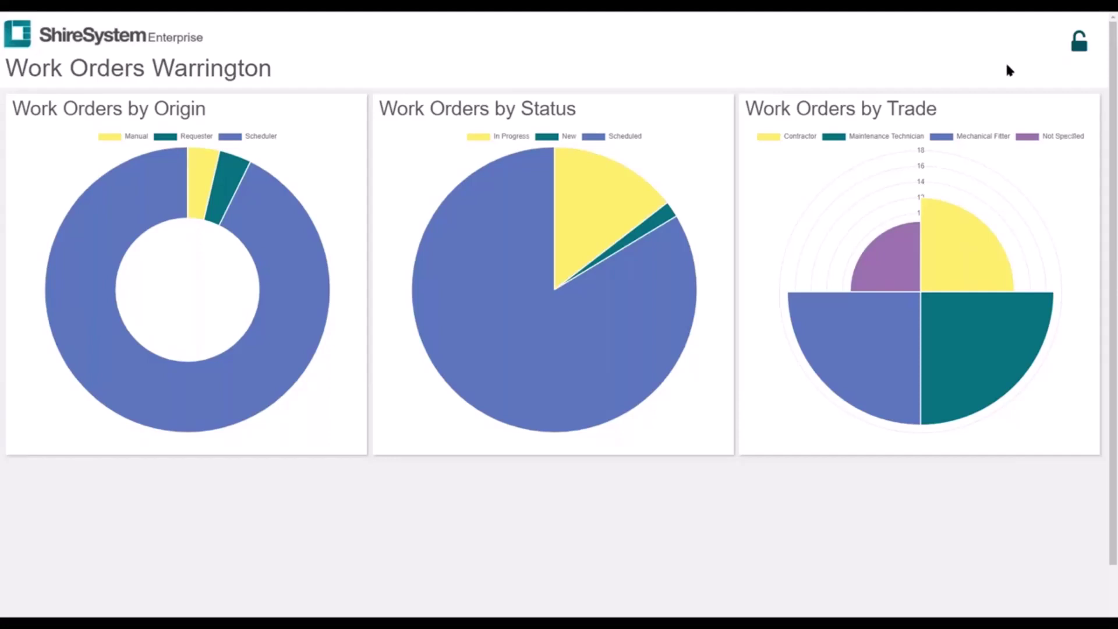
{"action": "mouse_move", "coordinate": [522, 277]}
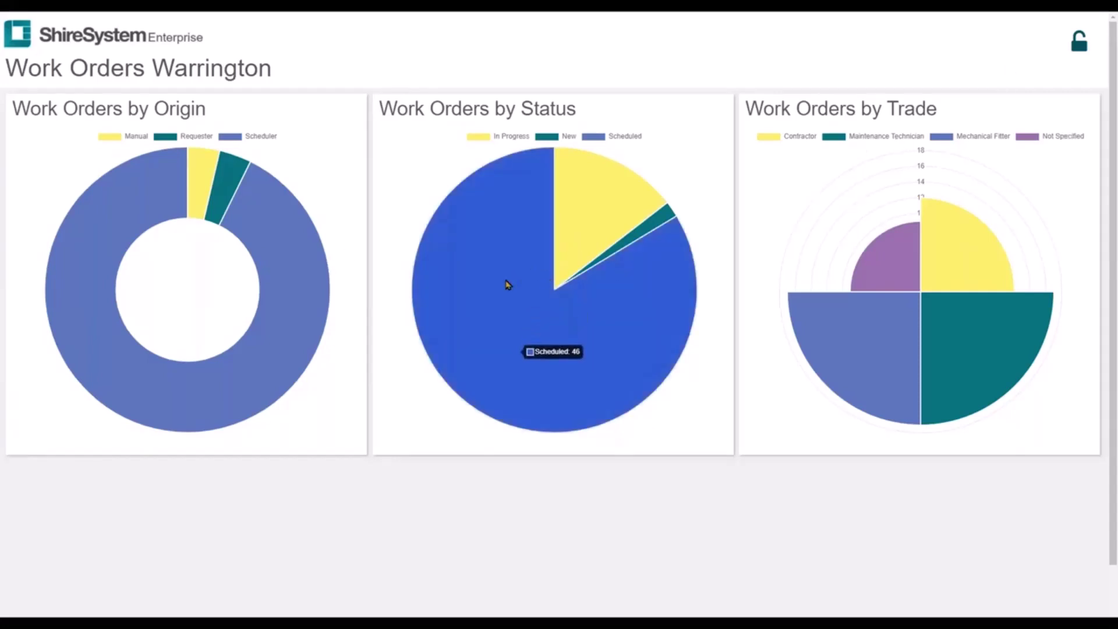